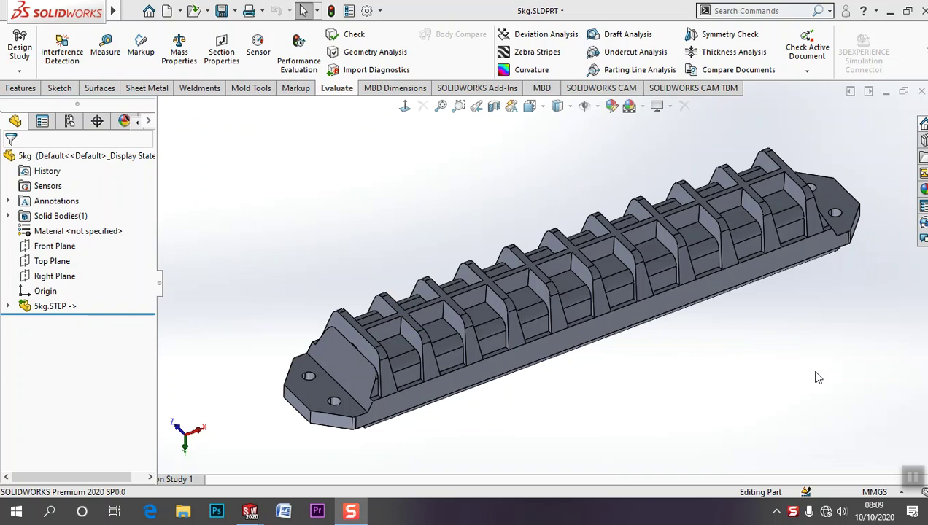
Zoom the view on the 5kg part and bring up the Features commands.
{"action": "scroll", "coordinate": [512, 331], "scroll_direction": "up", "scroll_amount": 1}
{"action": "scroll", "coordinate": [730, 218], "scroll_direction": "down", "scroll_amount": 1}
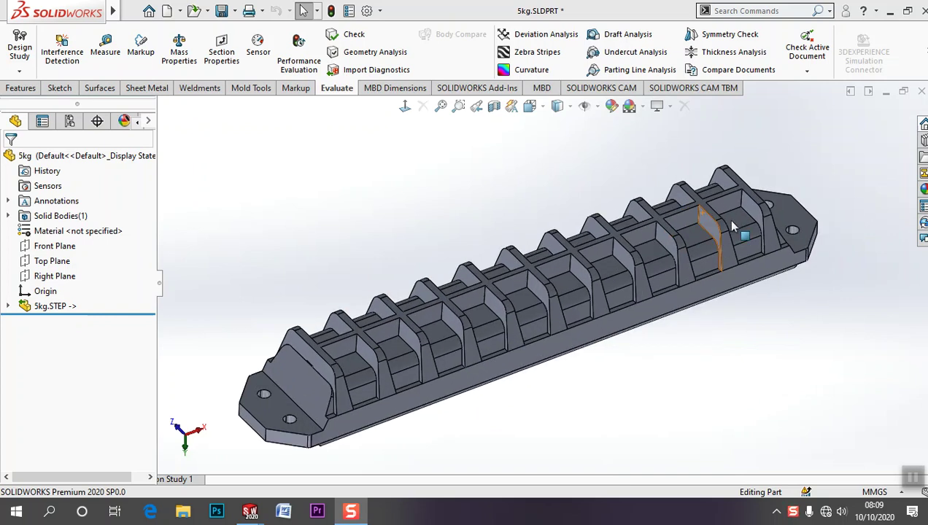
{"action": "left_click", "coordinate": [21, 89]}
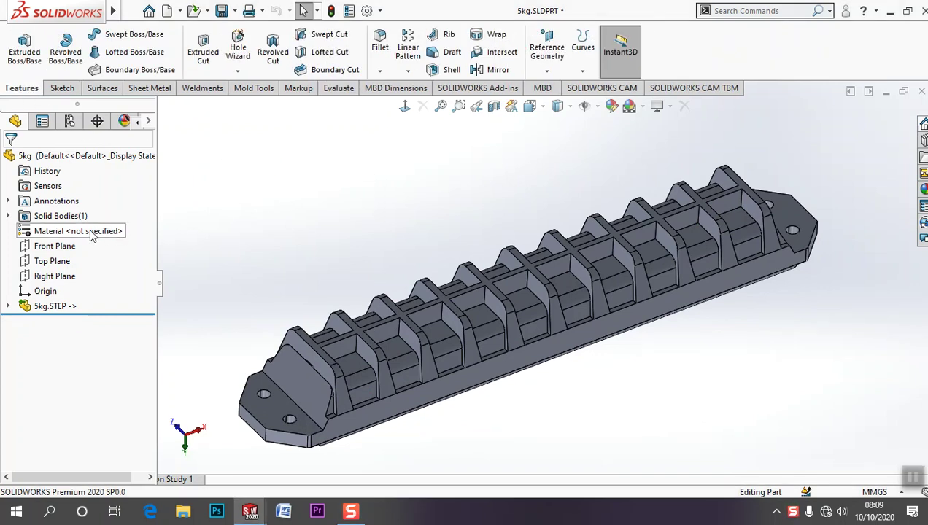
Assign Brass as the 5kg part's material.
{"action": "left_click", "coordinate": [79, 232]}
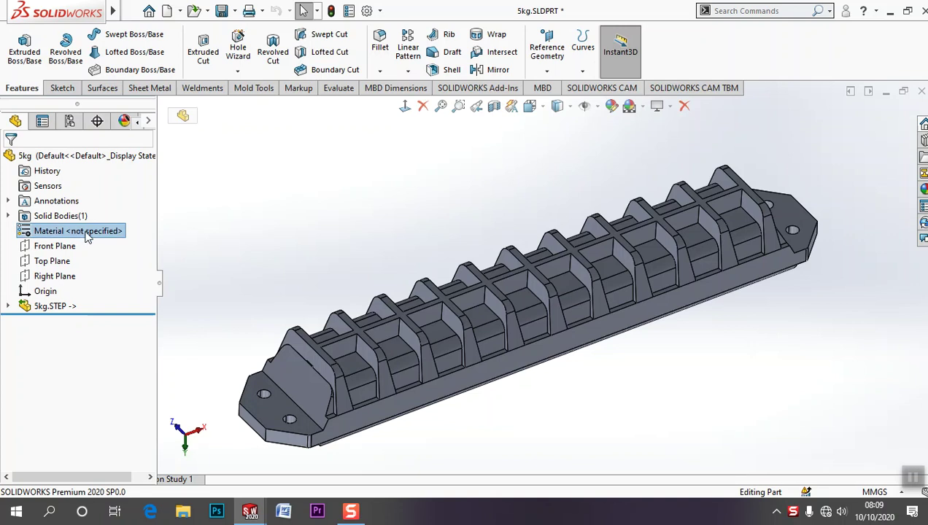
{"action": "right_click", "coordinate": [86, 237]}
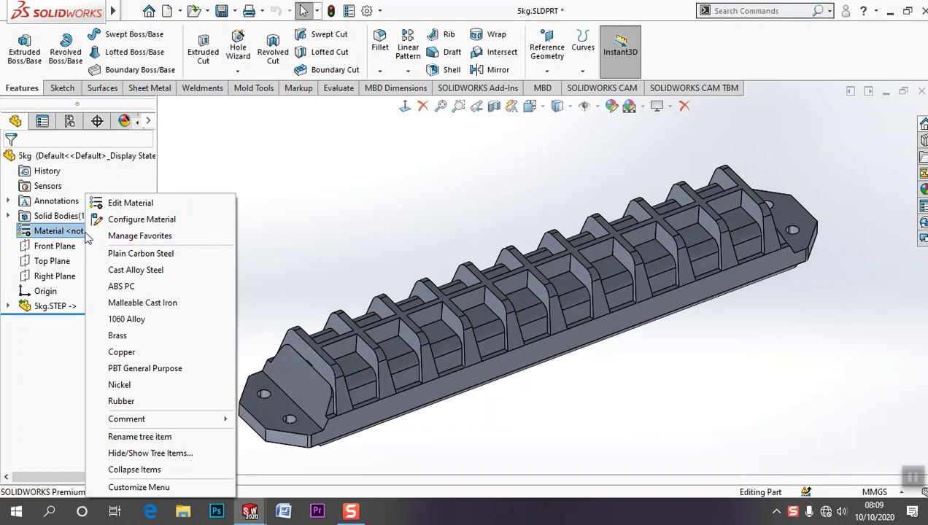
{"action": "left_click", "coordinate": [131, 336]}
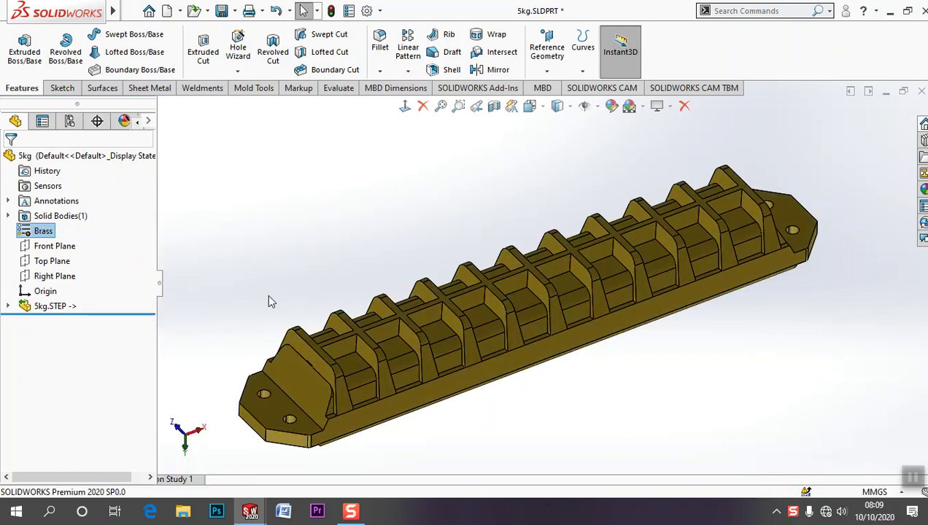
{"action": "left_click", "coordinate": [292, 263]}
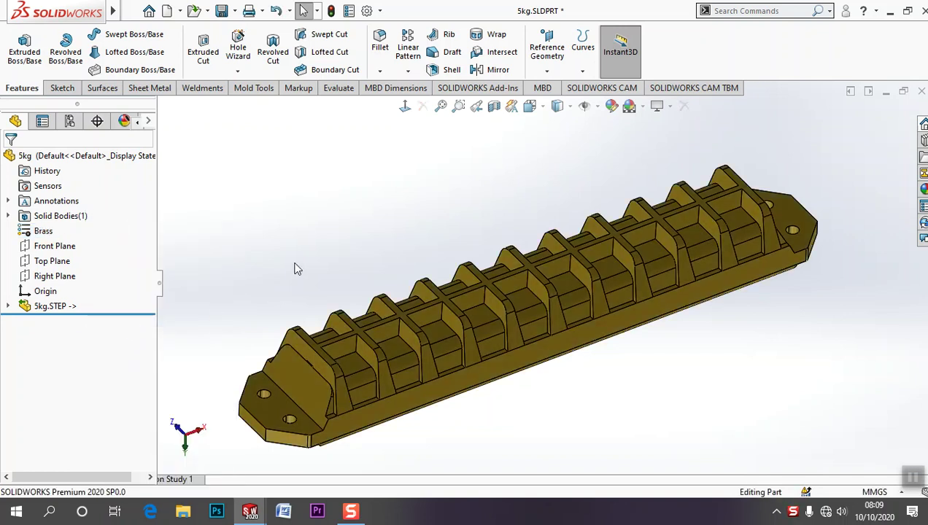
Try Rubber on the part, then switch the material back to Brass.
{"action": "right_click", "coordinate": [50, 233]}
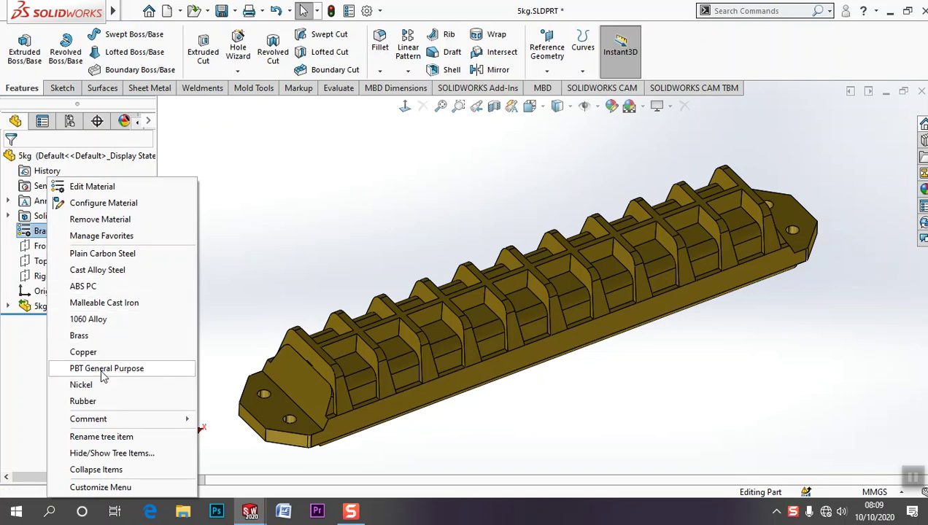
{"action": "left_click", "coordinate": [96, 402]}
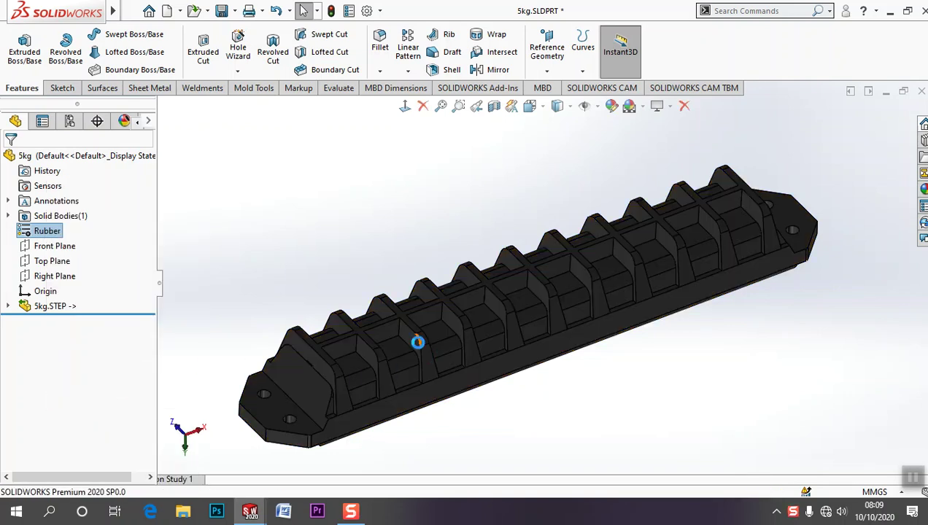
{"action": "right_click", "coordinate": [55, 232]}
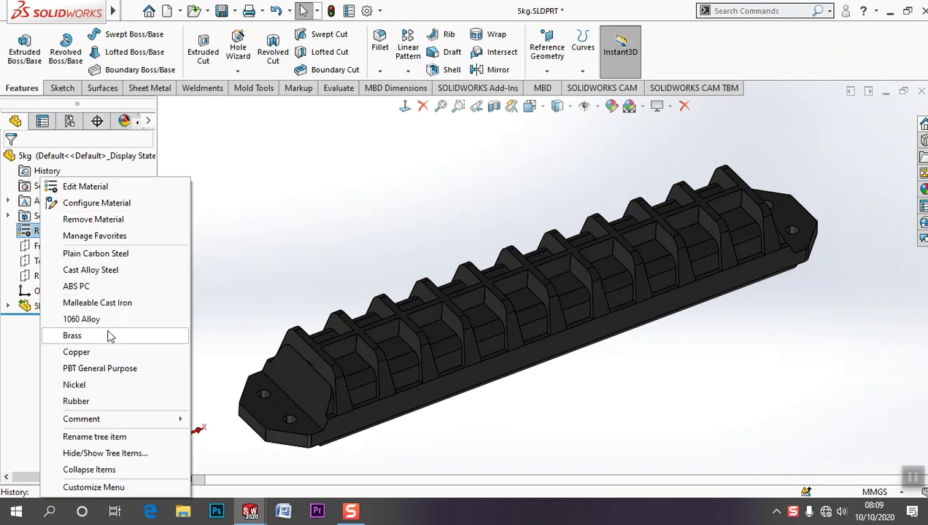
{"action": "left_click", "coordinate": [109, 335]}
{"action": "left_click", "coordinate": [262, 241]}
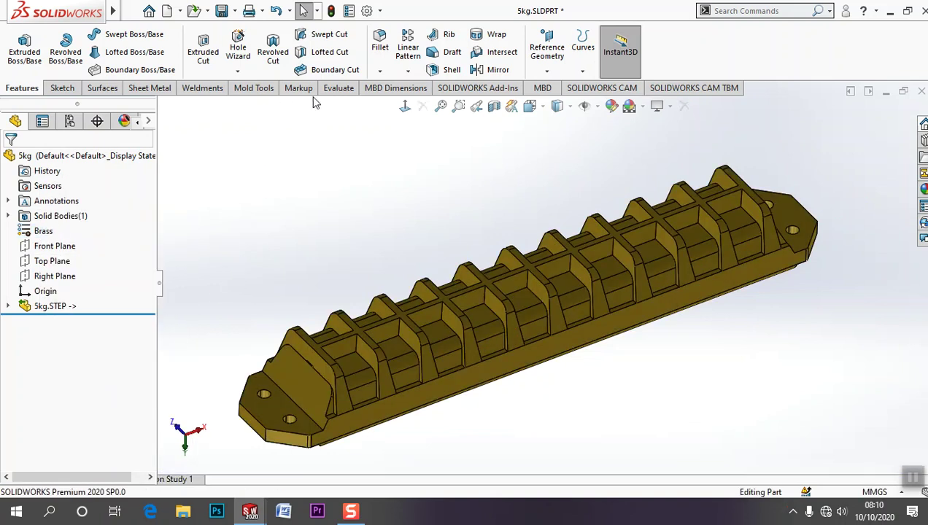
{"action": "left_click", "coordinate": [334, 88]}
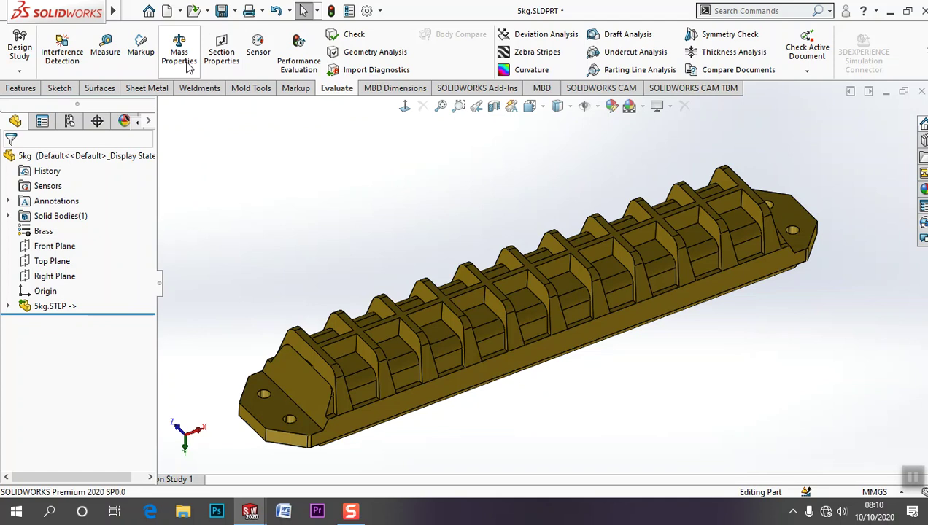
Open Mass Properties and read the brass part's mass of 35964.11 grams.
{"action": "left_click", "coordinate": [180, 57]}
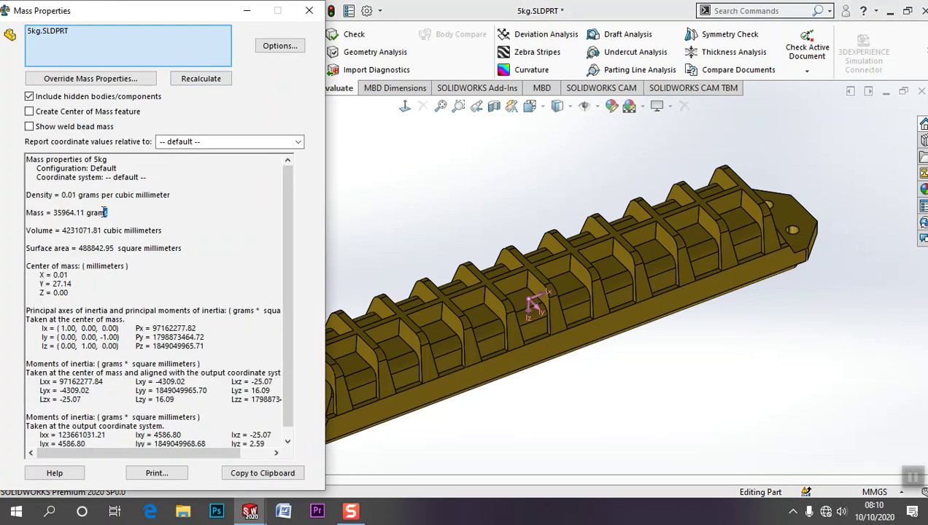
{"action": "left_click_drag", "start_coordinate": [106, 213], "coordinate": [24, 219]}
{"action": "left_click", "coordinate": [61, 222]}
{"action": "mouse_move", "coordinate": [54, 213]}
{"action": "left_mouse_down"}
{"action": "mouse_move", "coordinate": [122, 215]}
{"action": "mouse_move", "coordinate": [85, 213]}
{"action": "left_mouse_up"}
Use custom units with mass in kilograms, showing 35.96 kg, then close the report.
{"action": "left_click", "coordinate": [278, 50]}
{"action": "left_click", "coordinate": [138, 151]}
{"action": "left_click", "coordinate": [144, 184]}
{"action": "left_click", "coordinate": [144, 184]}
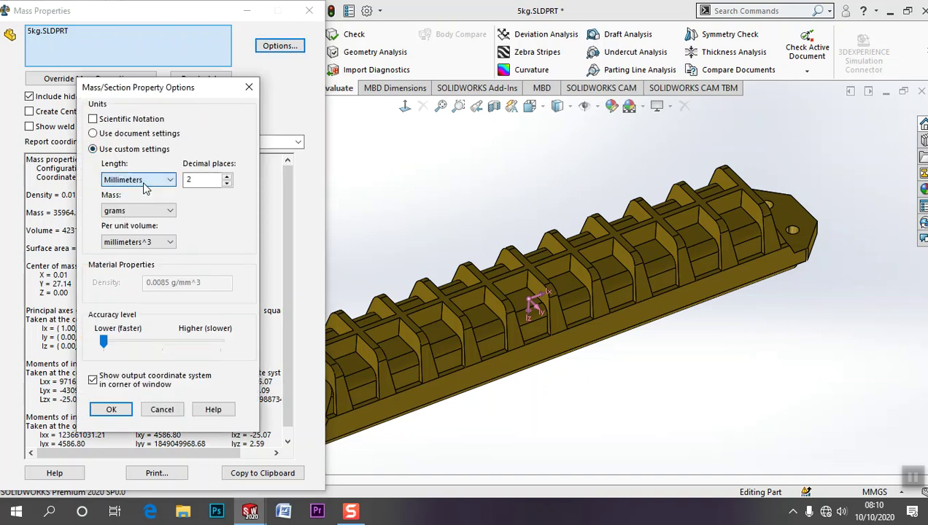
{"action": "left_click", "coordinate": [139, 210]}
{"action": "left_click", "coordinate": [131, 237]}
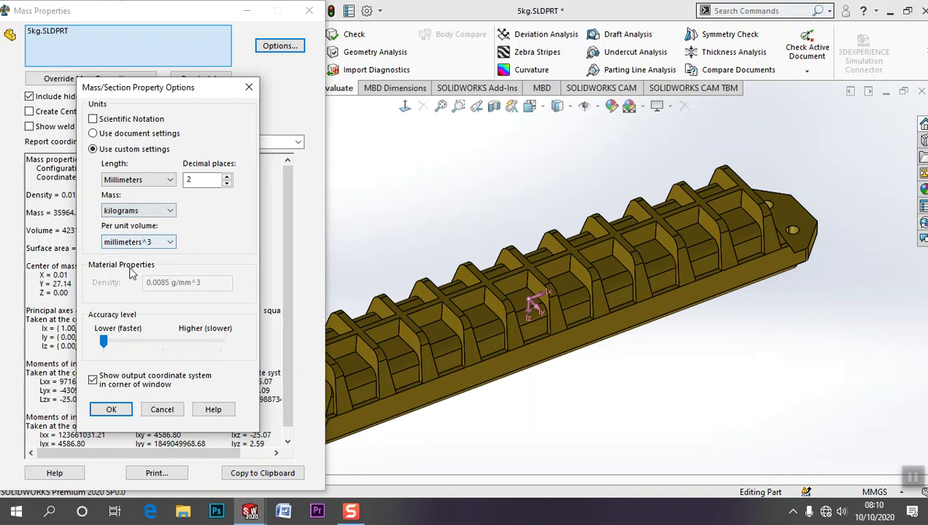
{"action": "left_click", "coordinate": [112, 409]}
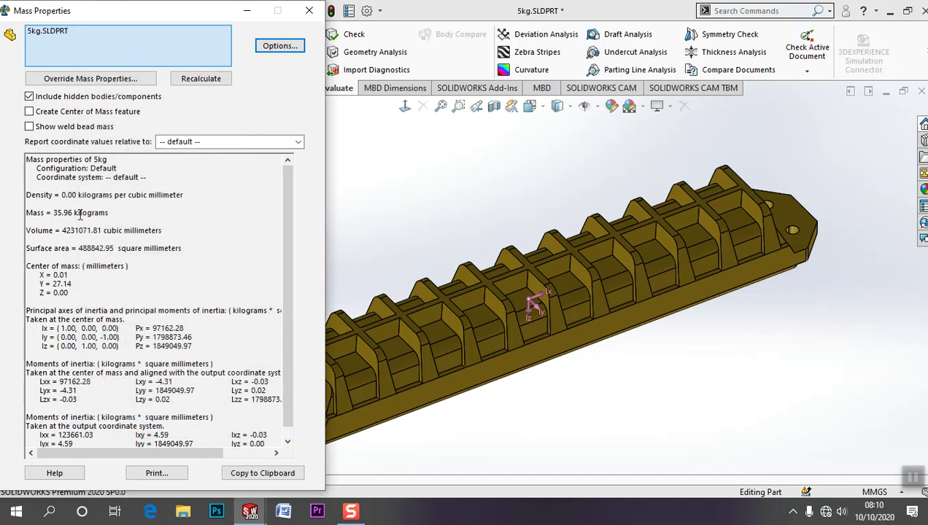
{"action": "left_click", "coordinate": [310, 10]}
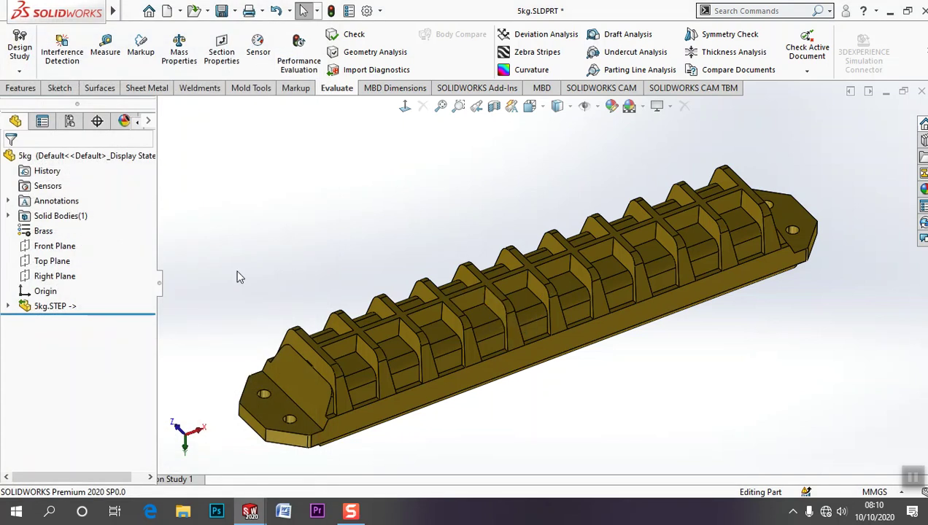
Replace Brass with 1060 Alloy from the Aluminium Alloys group in the material library.
{"action": "right_click", "coordinate": [42, 232]}
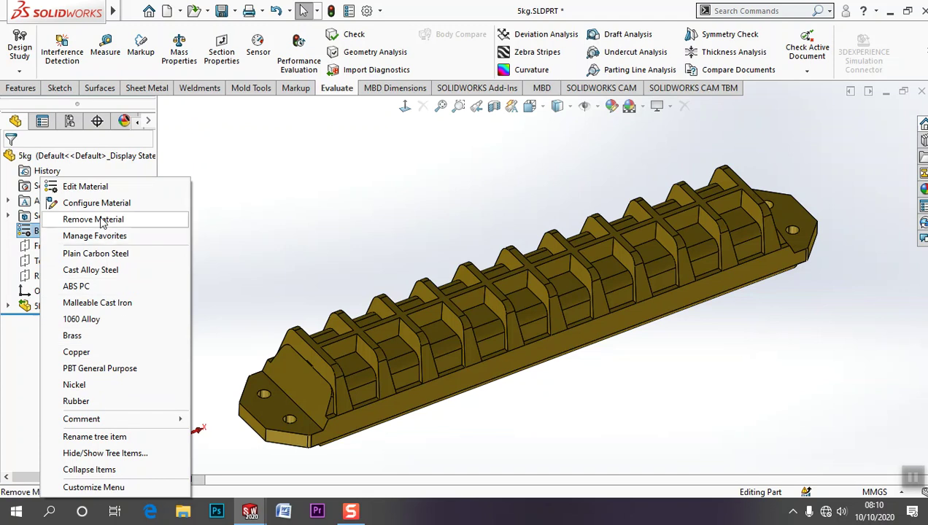
{"action": "left_click", "coordinate": [96, 188]}
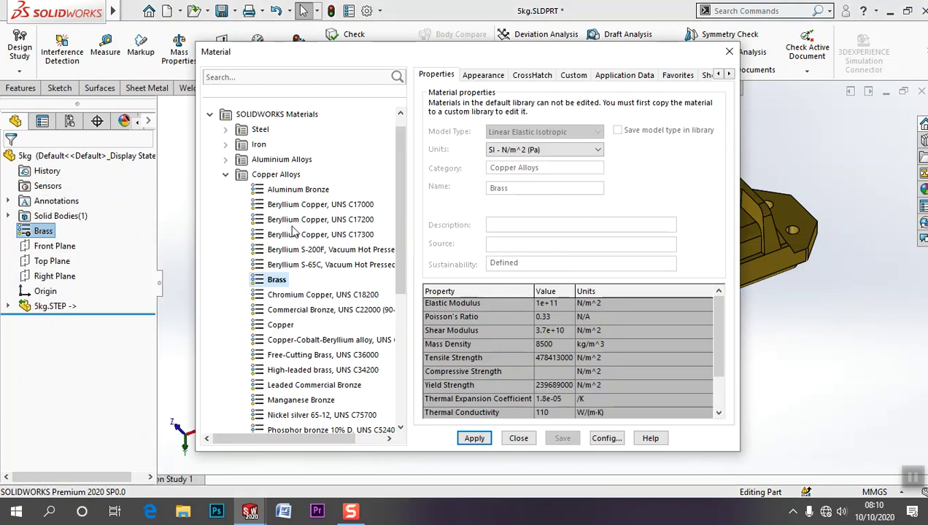
{"action": "left_click", "coordinate": [225, 175]}
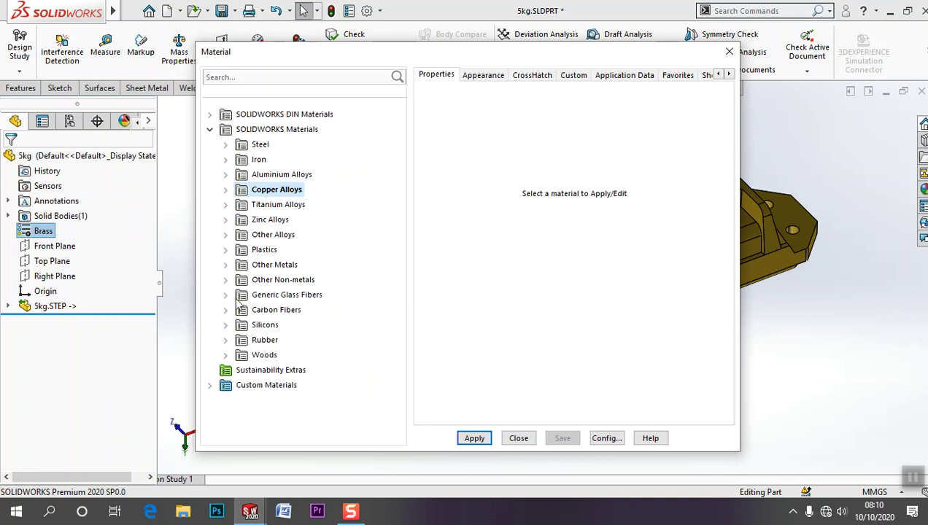
{"action": "left_click", "coordinate": [228, 174]}
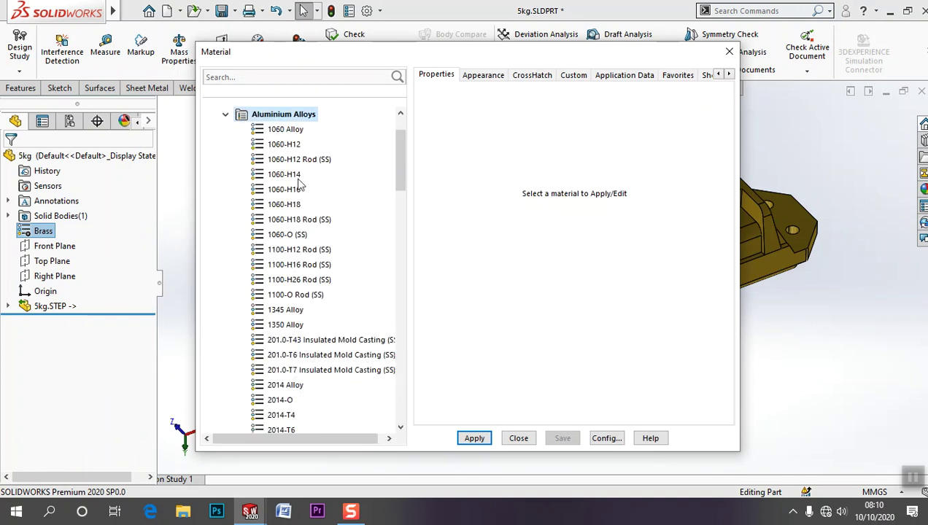
{"action": "left_click", "coordinate": [288, 131]}
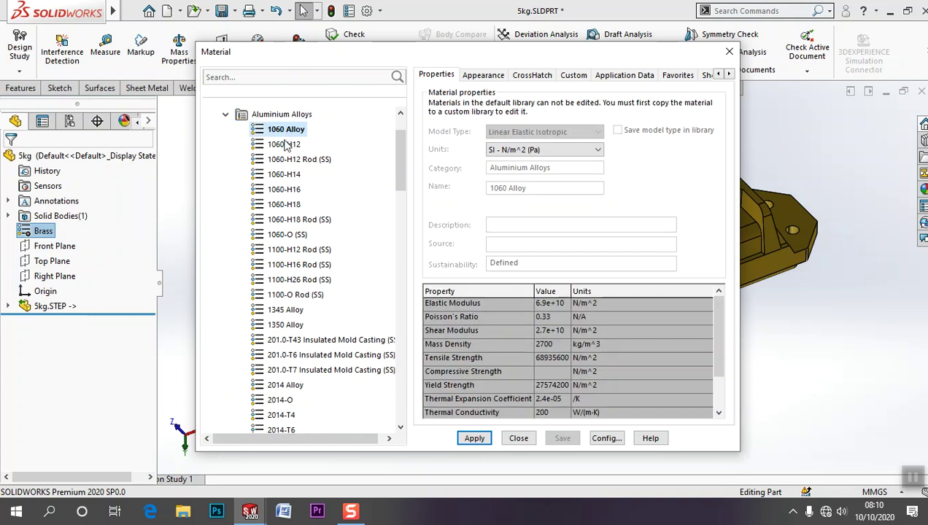
{"action": "left_click", "coordinate": [481, 445]}
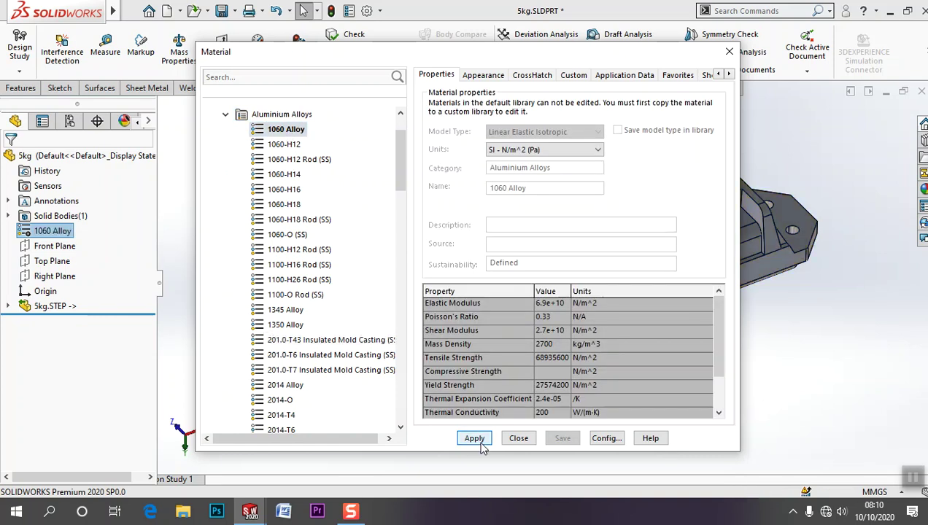
{"action": "left_click", "coordinate": [518, 439]}
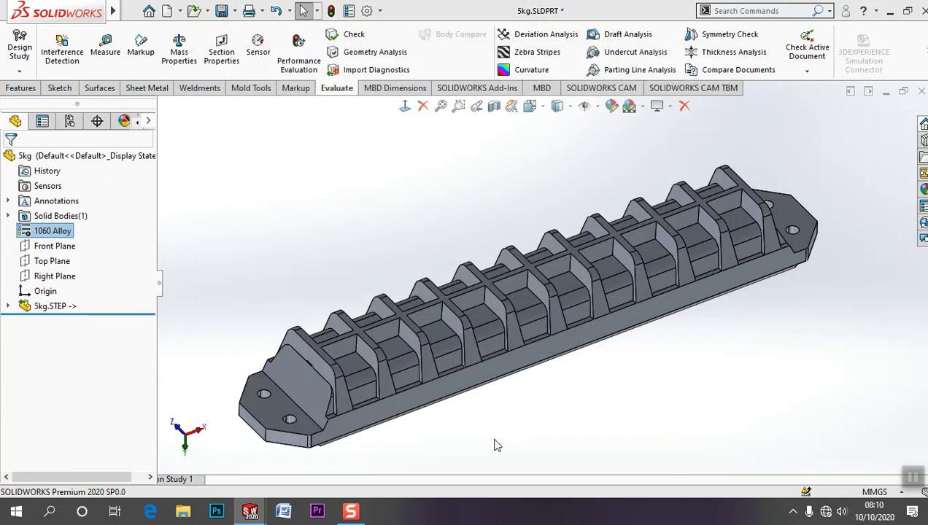
{"action": "left_click", "coordinate": [245, 12]}
{"action": "left_click", "coordinate": [250, 12]}
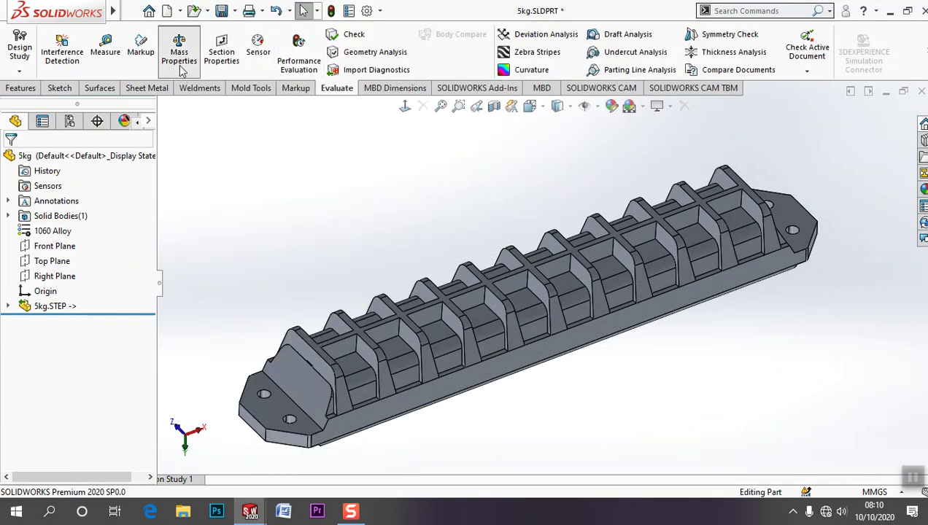
{"action": "left_click", "coordinate": [180, 48]}
{"action": "left_click_drag", "start_coordinate": [110, 215], "coordinate": [88, 214]}
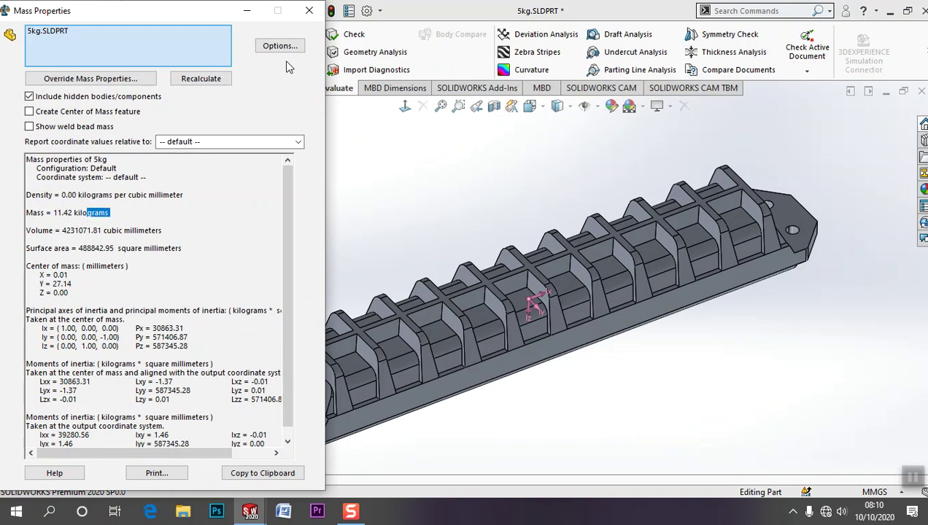
{"action": "left_click", "coordinate": [289, 98]}
{"action": "left_click", "coordinate": [63, 194]}
{"action": "left_click", "coordinate": [310, 10]}
{"action": "left_click", "coordinate": [69, 238]}
Remove the 1060 Alloy material and check the mass, now 4.23 kilograms.
{"action": "right_click", "coordinate": [63, 230]}
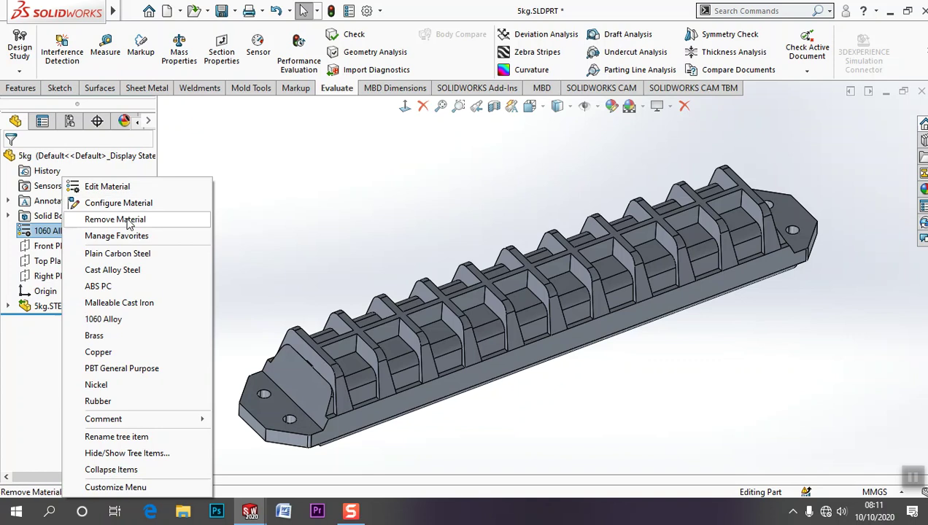
{"action": "left_click", "coordinate": [129, 220]}
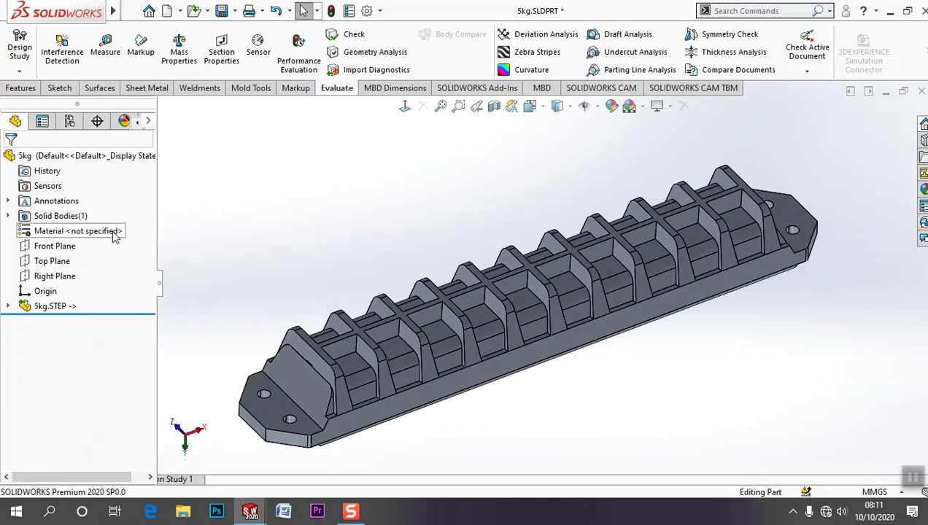
{"action": "left_click", "coordinate": [179, 57]}
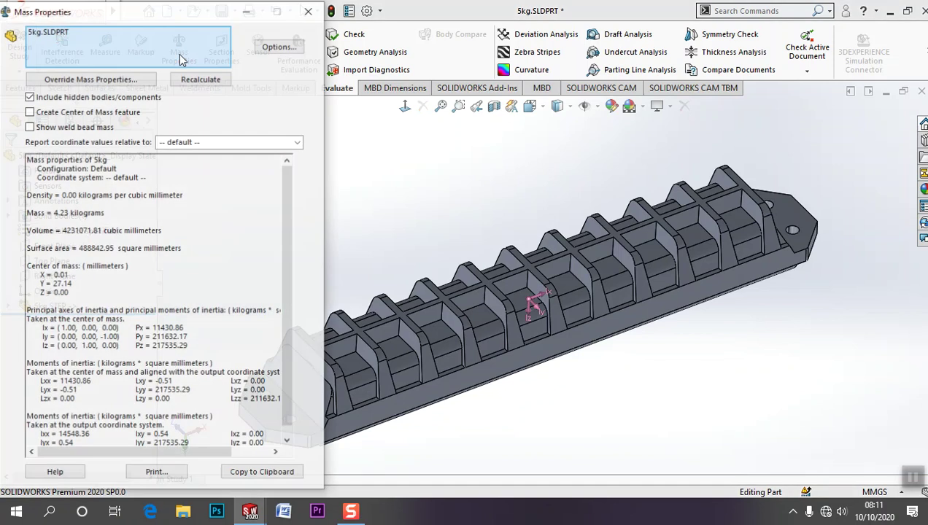
{"action": "left_click_drag", "start_coordinate": [104, 212], "coordinate": [45, 217]}
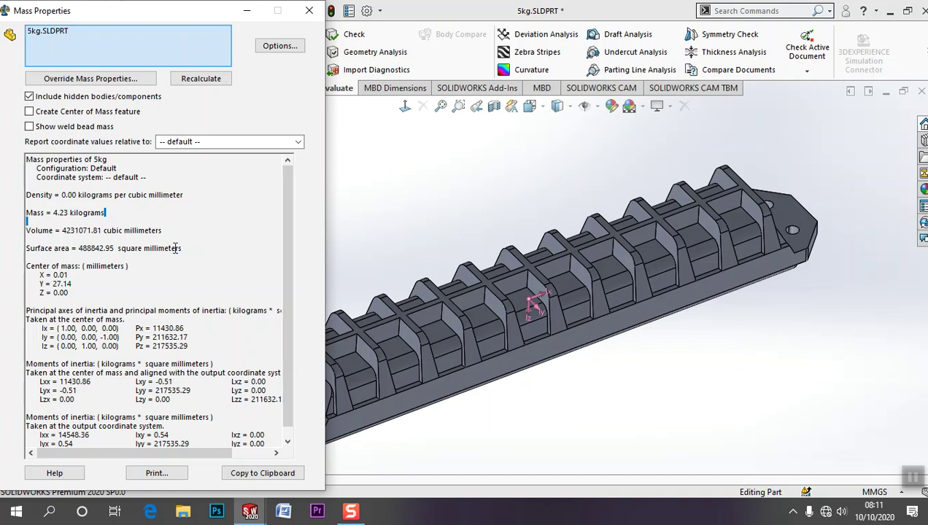
Set the mass-properties density to 0.078 g/mm^3, giving a mass of 330.02 kilograms.
{"action": "left_click", "coordinate": [280, 47]}
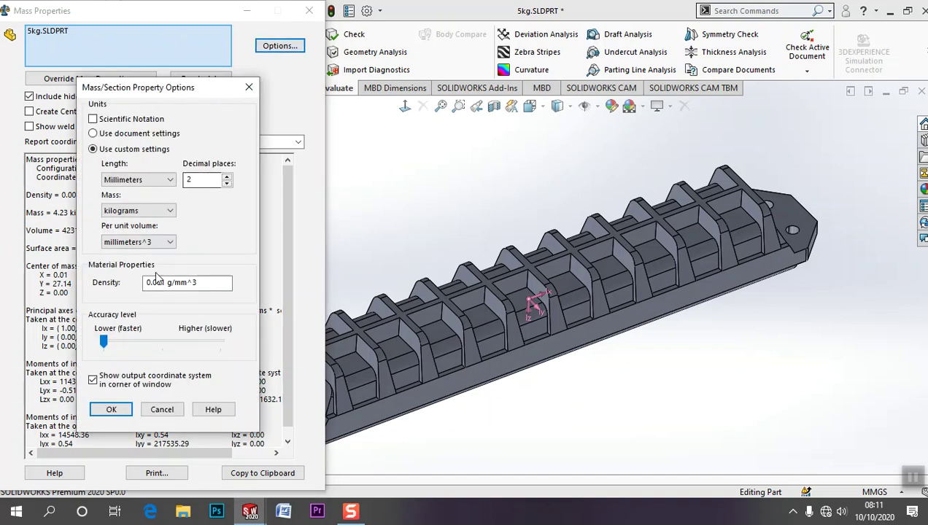
{"action": "left_click_drag", "start_coordinate": [213, 282], "coordinate": [80, 288]}
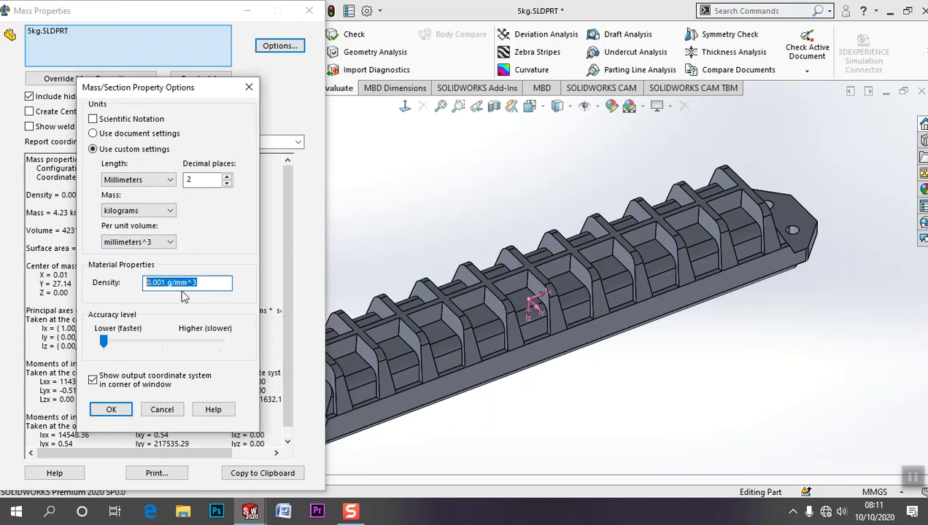
{"action": "type", "text": "0.078"}
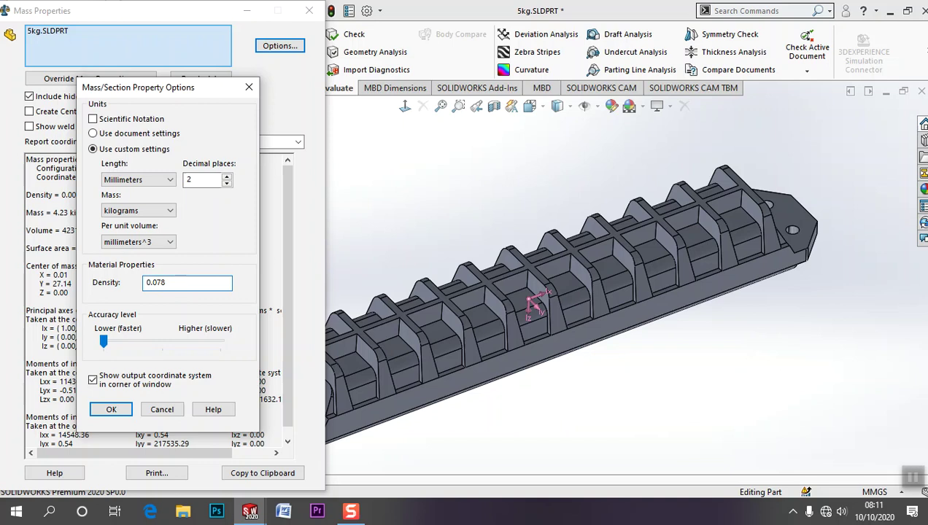
{"action": "key", "text": "Return"}
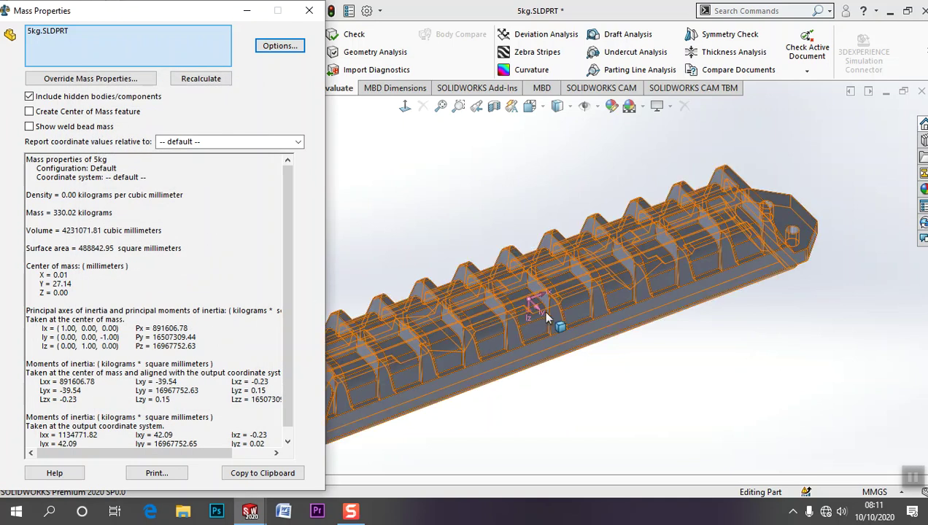
{"action": "mouse_move", "coordinate": [649, 321]}
{"action": "middle_mouse_down"}
{"action": "mouse_move", "coordinate": [801, 284]}
{"action": "mouse_move", "coordinate": [429, 275]}
{"action": "middle_mouse_up"}
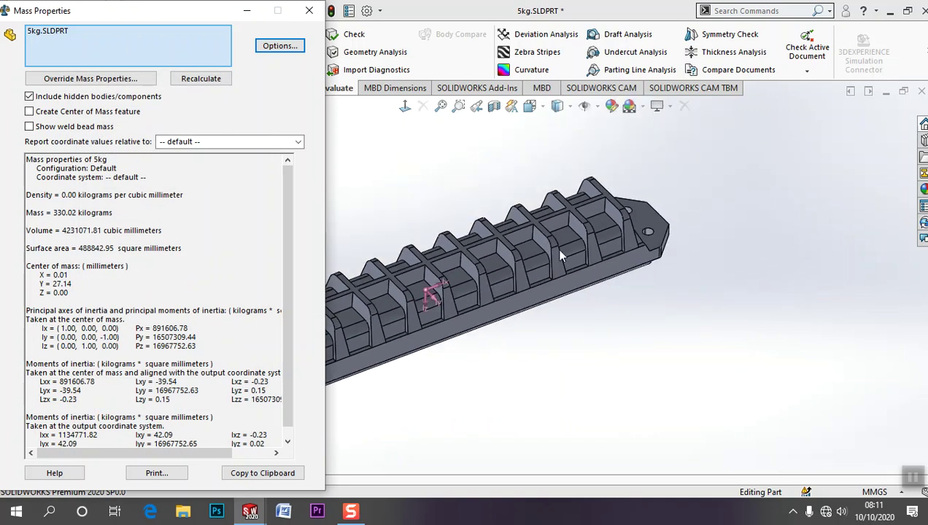
{"action": "scroll", "coordinate": [429, 275], "scroll_direction": "down", "scroll_amount": 5}
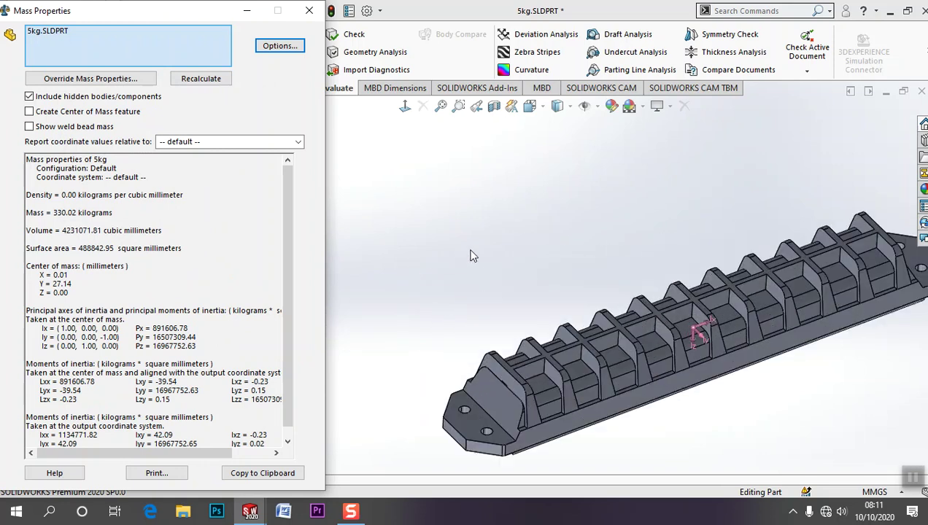
{"action": "scroll", "coordinate": [825, 364], "scroll_direction": "up", "scroll_amount": 3}
{"action": "scroll", "coordinate": [769, 355], "scroll_direction": "down", "scroll_amount": 2}
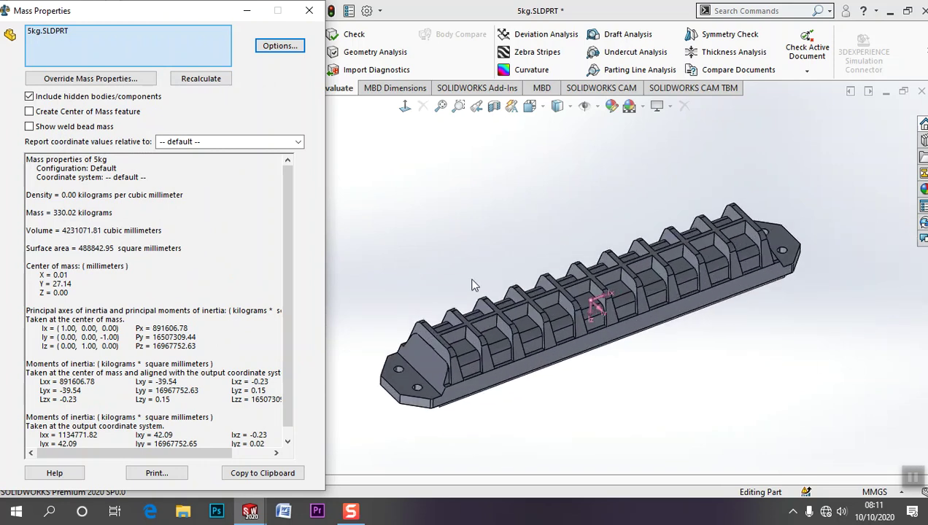
{"action": "scroll", "coordinate": [471, 284], "scroll_direction": "down", "scroll_amount": 1}
{"action": "double_click", "coordinate": [64, 214]}
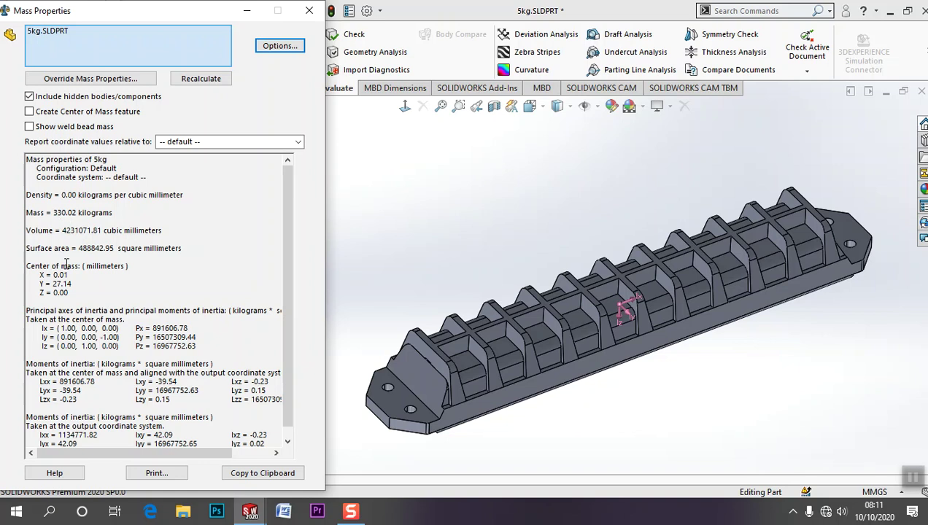
Switch mass-property lengths to Inches and review the surface area and centre of mass.
{"action": "left_click", "coordinate": [274, 47]}
{"action": "double_click", "coordinate": [180, 284]}
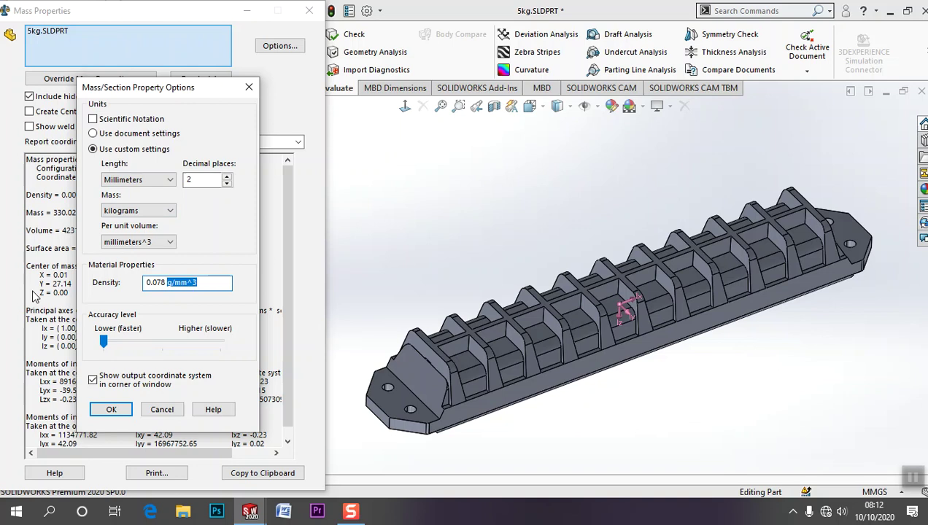
{"action": "left_click", "coordinate": [150, 181]}
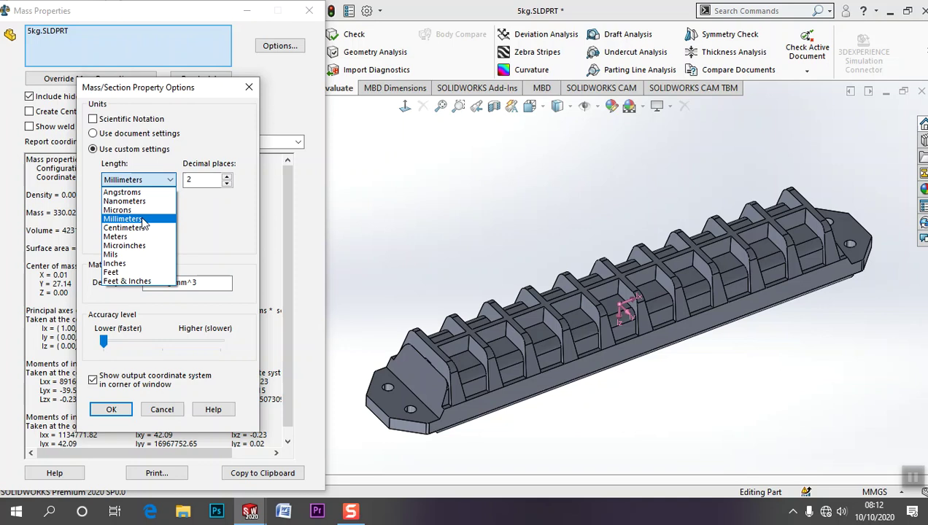
{"action": "left_click", "coordinate": [133, 264]}
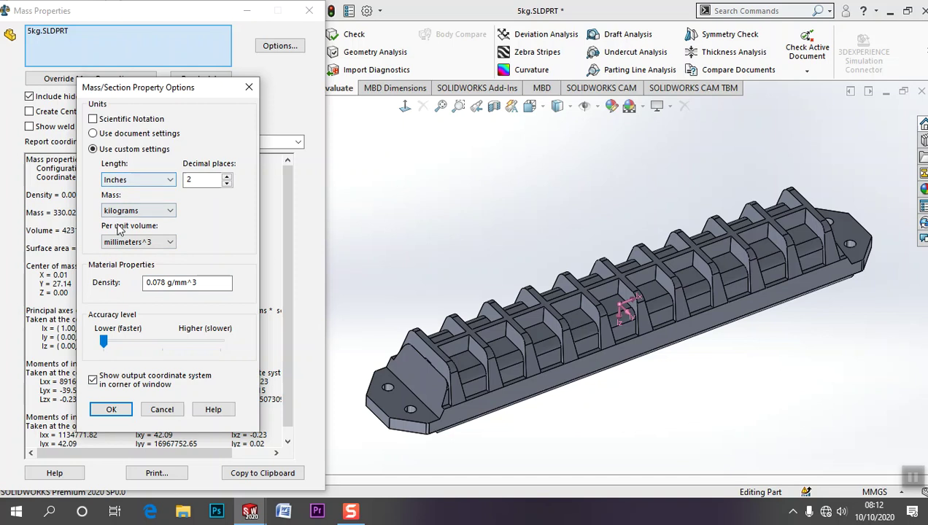
{"action": "left_click", "coordinate": [111, 410]}
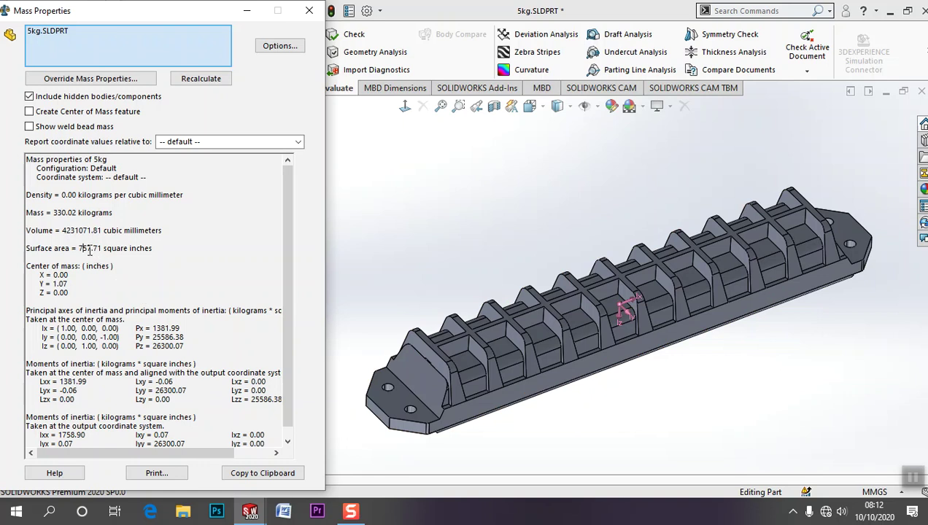
{"action": "left_click_drag", "start_coordinate": [83, 249], "coordinate": [150, 249]}
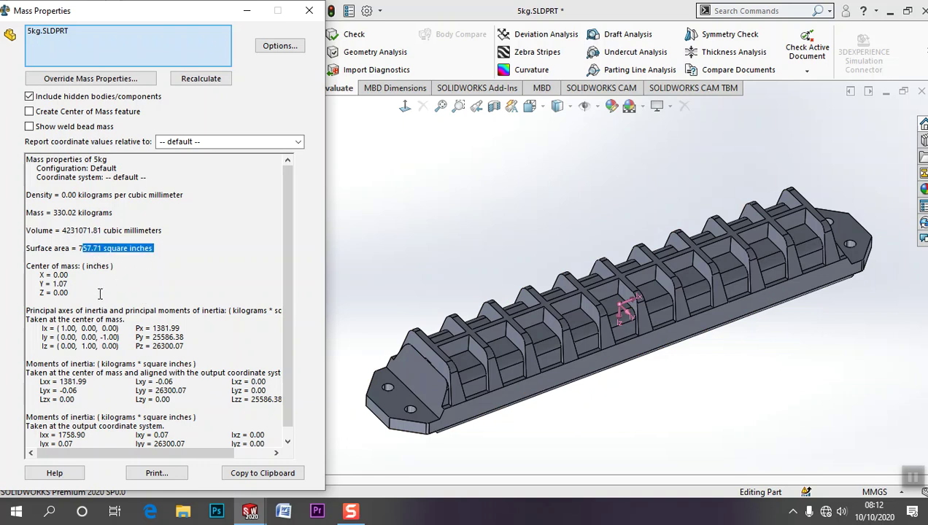
{"action": "left_click_drag", "start_coordinate": [100, 293], "coordinate": [51, 267]}
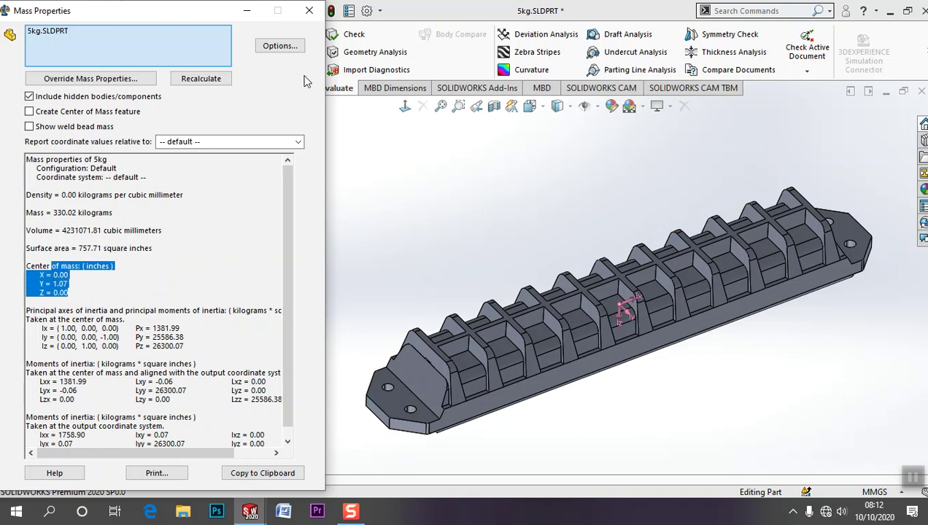
Set the length unit back to Millimeters and close the mass properties report.
{"action": "left_click", "coordinate": [280, 45]}
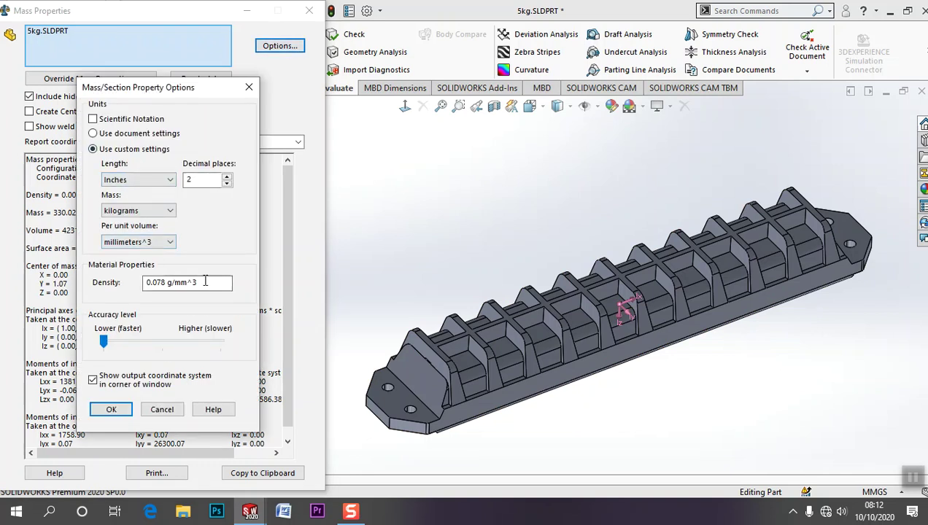
{"action": "left_click", "coordinate": [166, 180]}
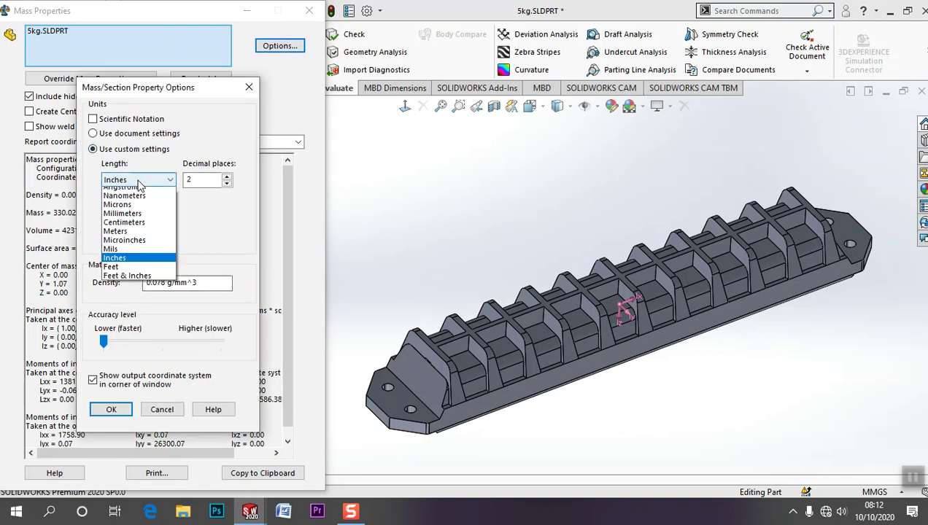
{"action": "left_click", "coordinate": [135, 219]}
{"action": "left_click", "coordinate": [117, 409]}
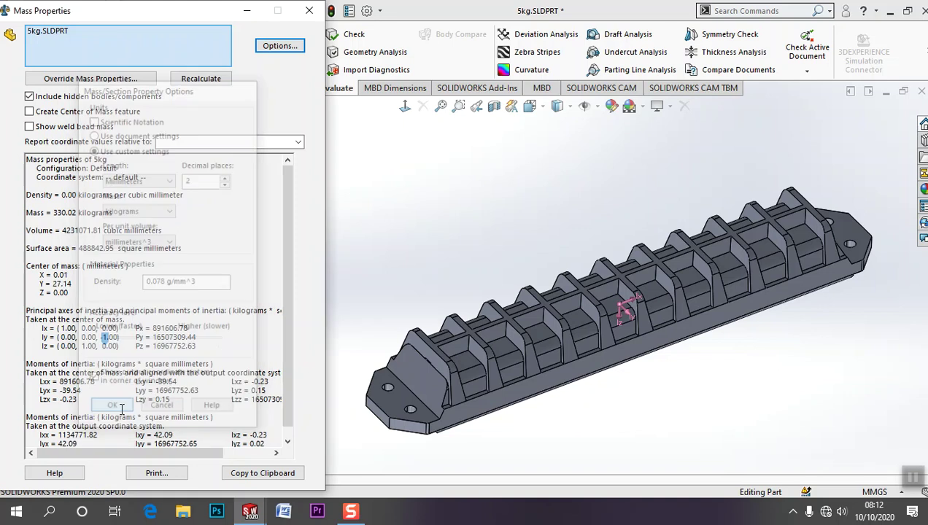
{"action": "left_click", "coordinate": [309, 11]}
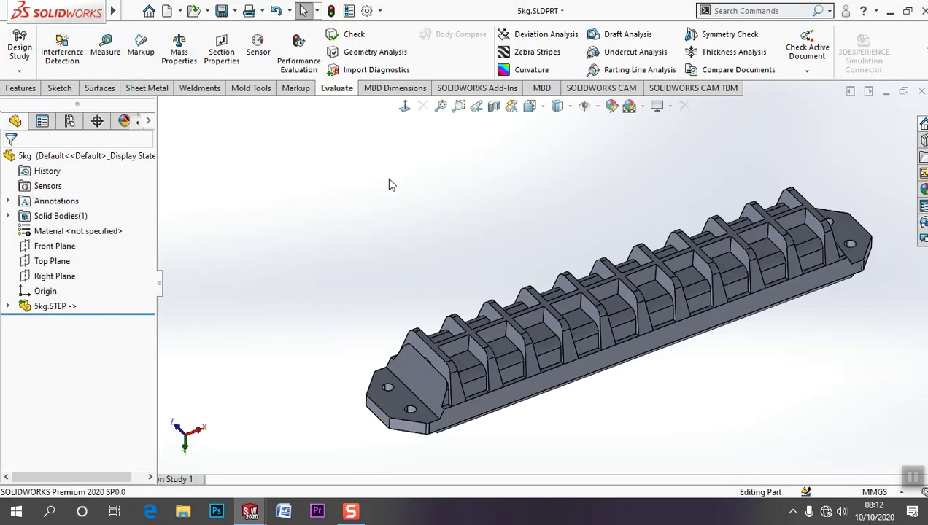
Add a configuration-specific Material property linked to SW-Material in the part's properties.
{"action": "mouse_move", "coordinate": [719, 353]}
{"action": "middle_mouse_down"}
{"action": "mouse_move", "coordinate": [667, 200]}
{"action": "mouse_move", "coordinate": [680, 310]}
{"action": "middle_mouse_up"}
{"action": "middle_click_drag", "start_coordinate": [707, 372], "coordinate": [650, 357]}
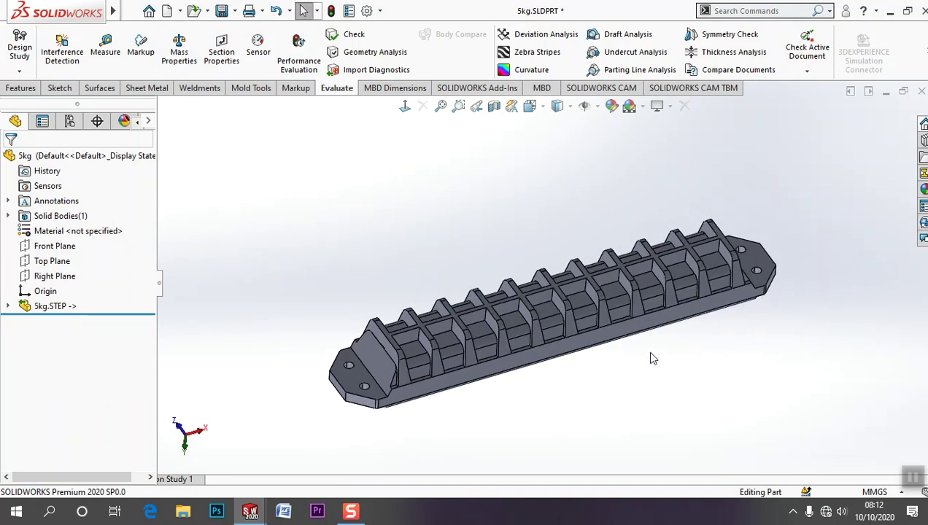
{"action": "left_click", "coordinate": [132, 12]}
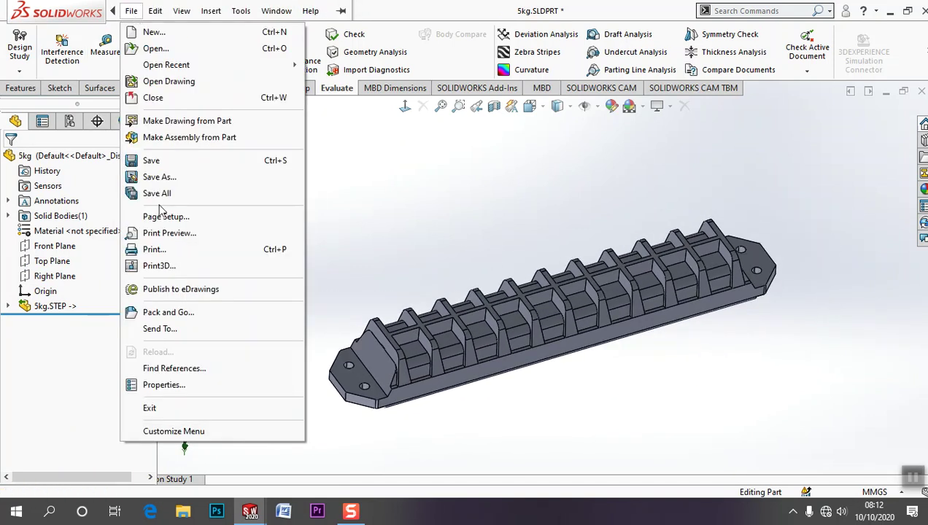
{"action": "left_click", "coordinate": [177, 385]}
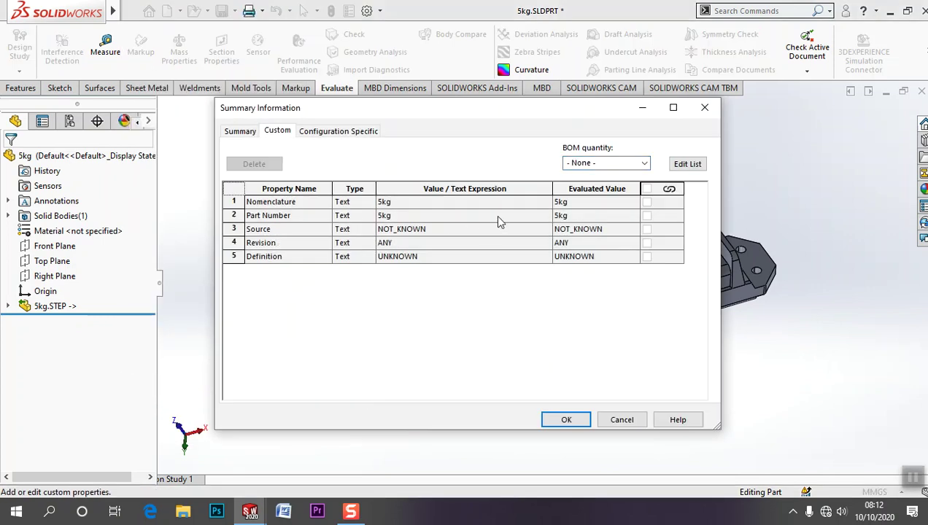
{"action": "left_click", "coordinate": [242, 133]}
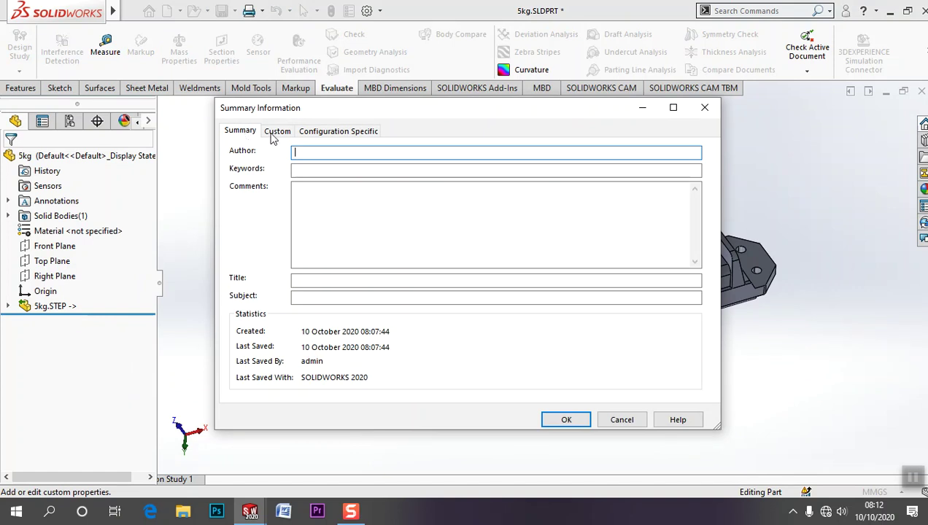
{"action": "left_click", "coordinate": [315, 130]}
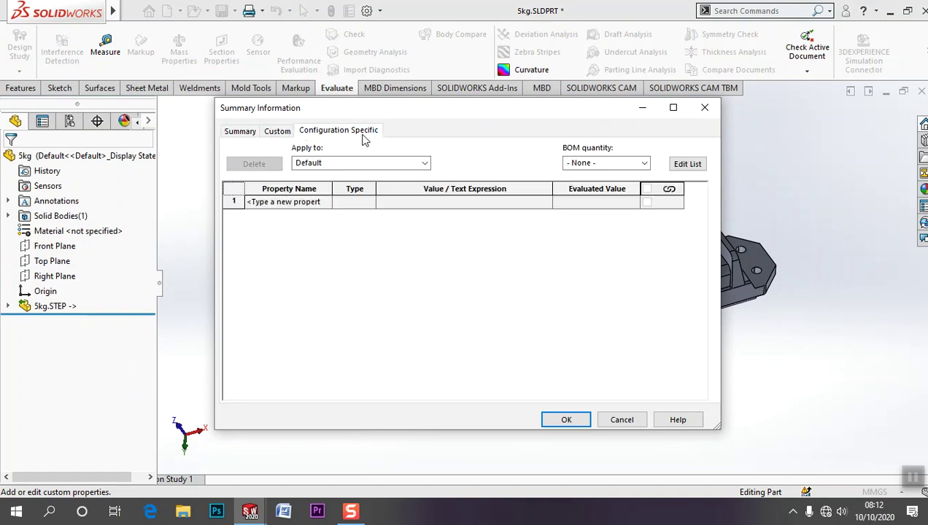
{"action": "left_click", "coordinate": [314, 204]}
{"action": "left_click", "coordinate": [324, 204]}
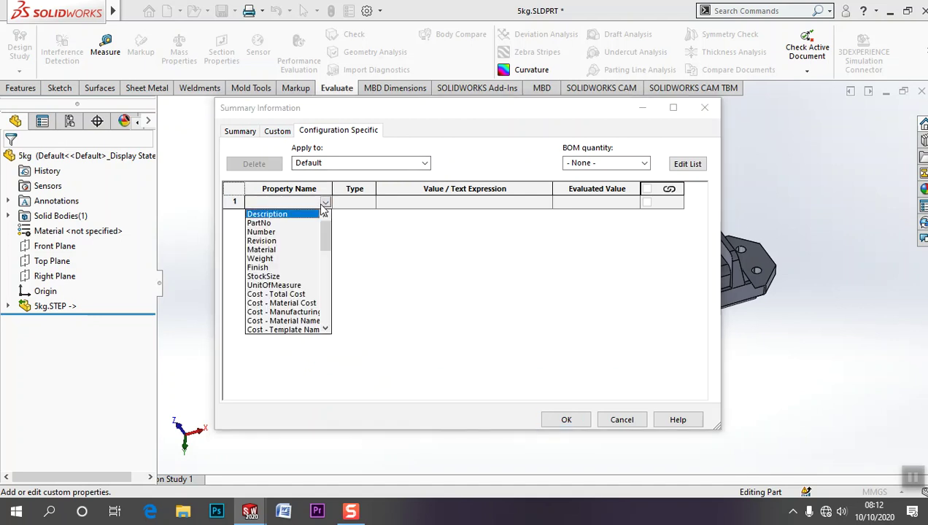
{"action": "left_click", "coordinate": [270, 250]}
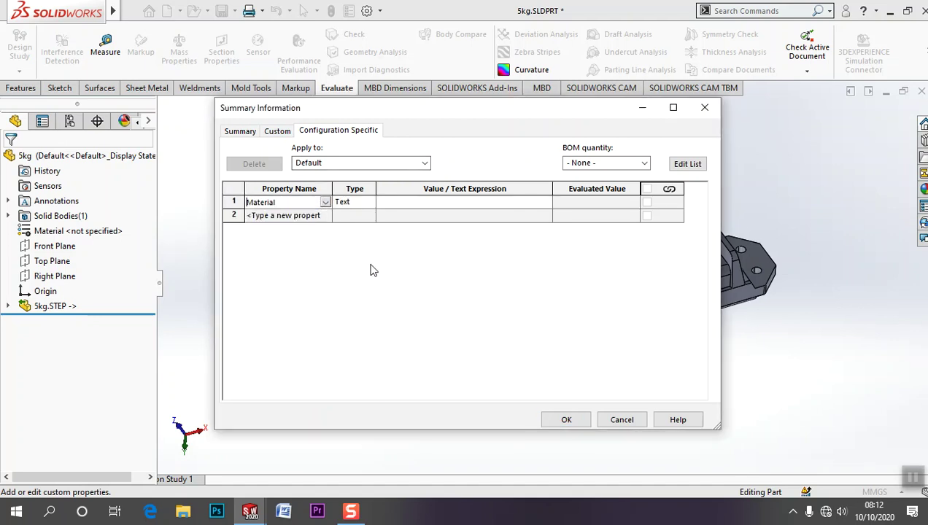
{"action": "left_click", "coordinate": [461, 208]}
{"action": "left_click", "coordinate": [546, 203]}
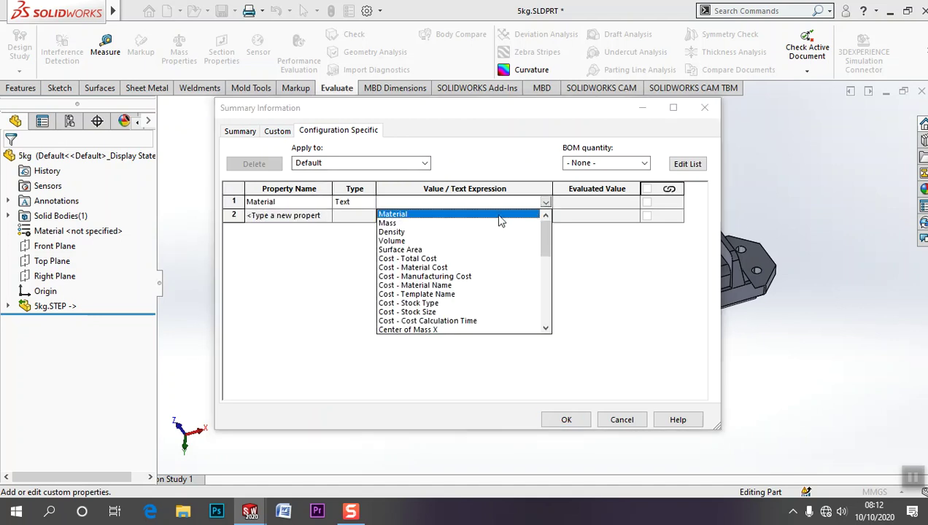
{"action": "left_click", "coordinate": [403, 216]}
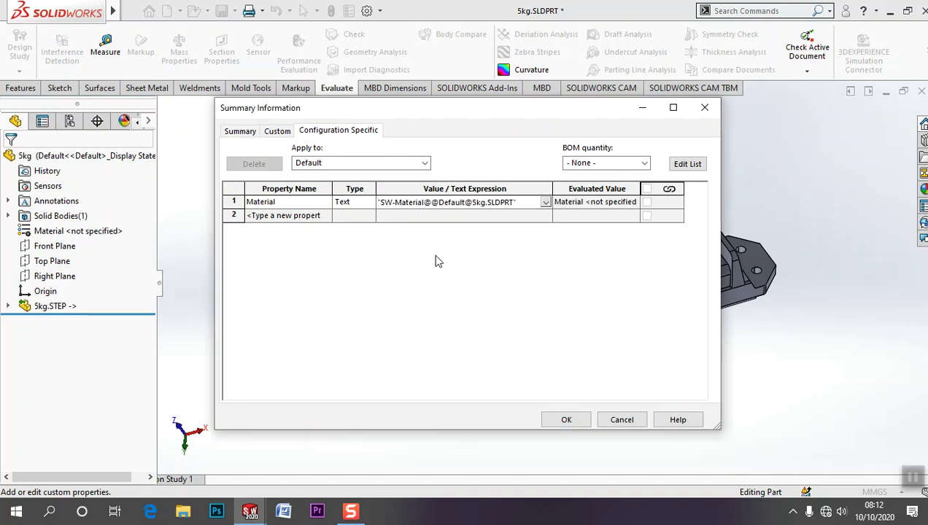
Add a second property, Weight, linked to SW-Mass.
{"action": "left_click", "coordinate": [319, 218]}
{"action": "left_click", "coordinate": [325, 218]}
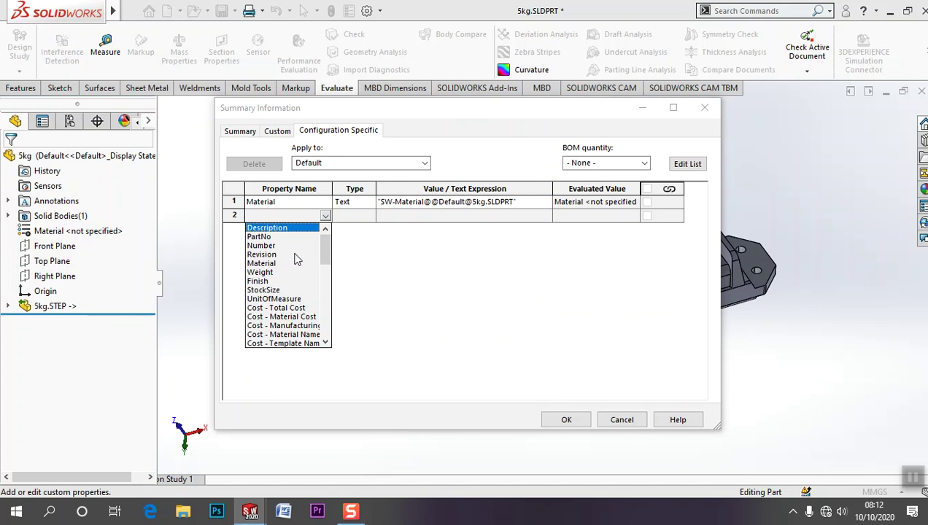
{"action": "left_click", "coordinate": [275, 273]}
{"action": "left_click", "coordinate": [478, 218]}
{"action": "left_click", "coordinate": [546, 217]}
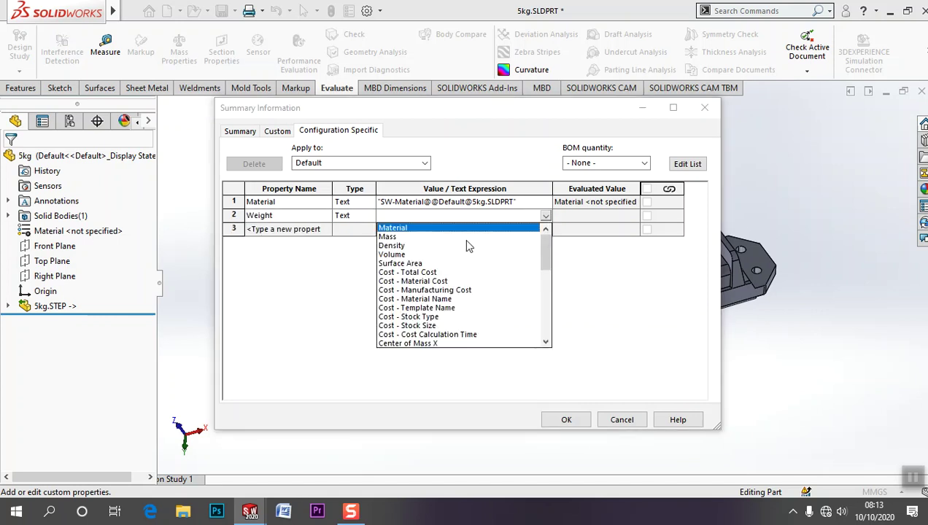
{"action": "left_click", "coordinate": [394, 239]}
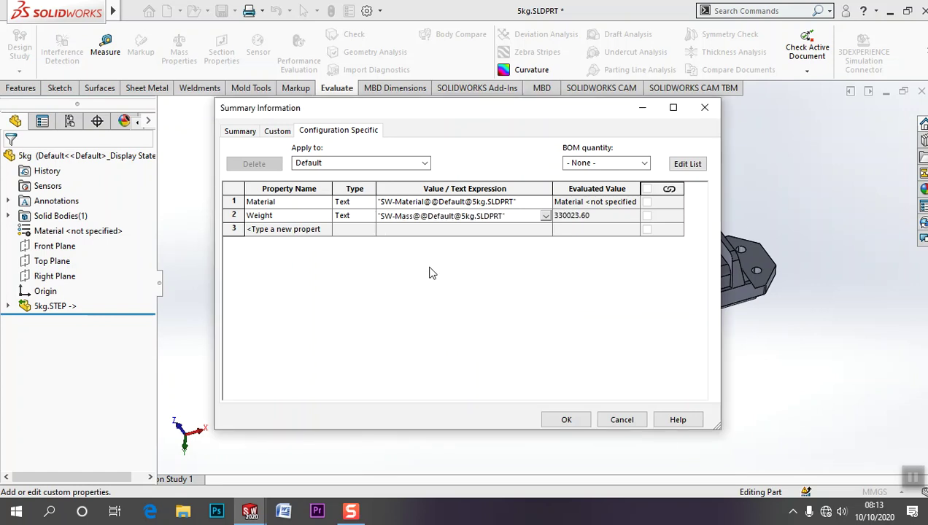
Keep the new properties, reassign 1060 Alloy, and recheck Material and Weight values.
{"action": "left_click", "coordinate": [567, 420]}
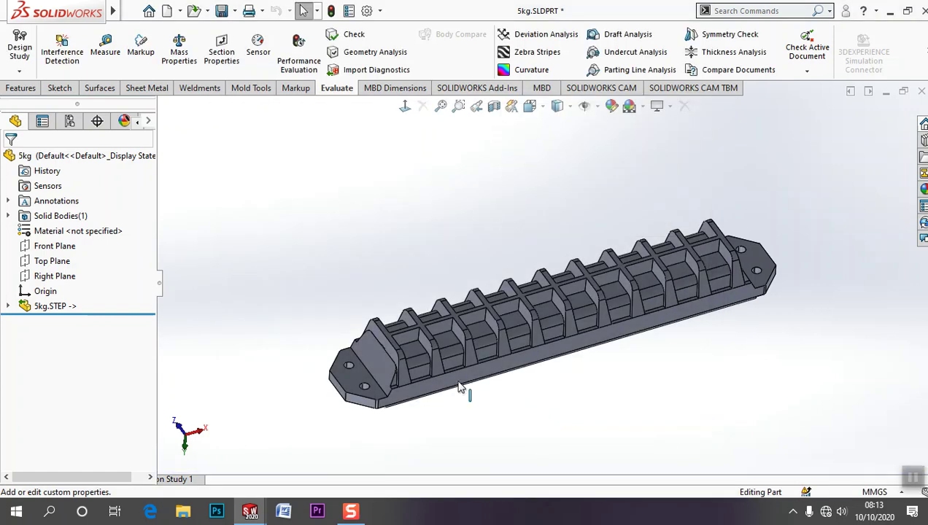
{"action": "right_click", "coordinate": [102, 242]}
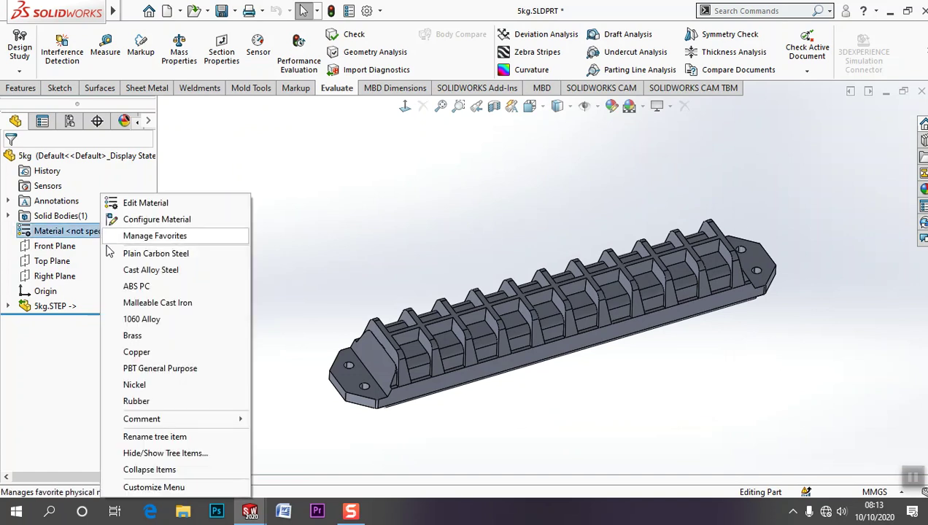
{"action": "left_click", "coordinate": [138, 318]}
{"action": "left_click", "coordinate": [263, 251]}
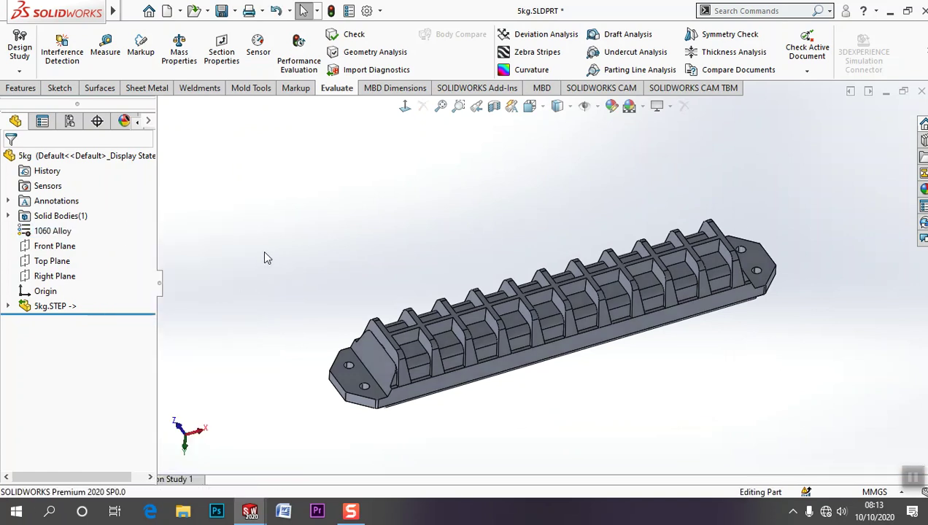
{"action": "left_click", "coordinate": [155, 11]}
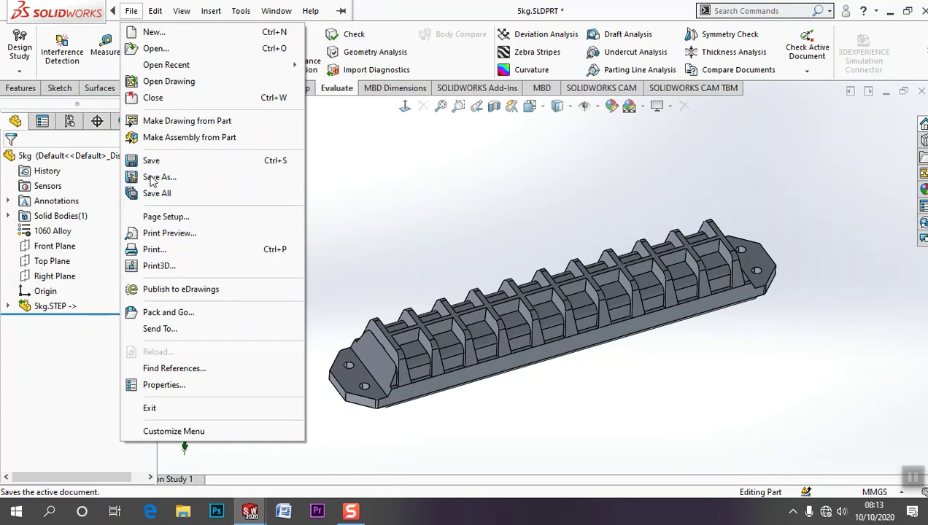
{"action": "left_click", "coordinate": [178, 384]}
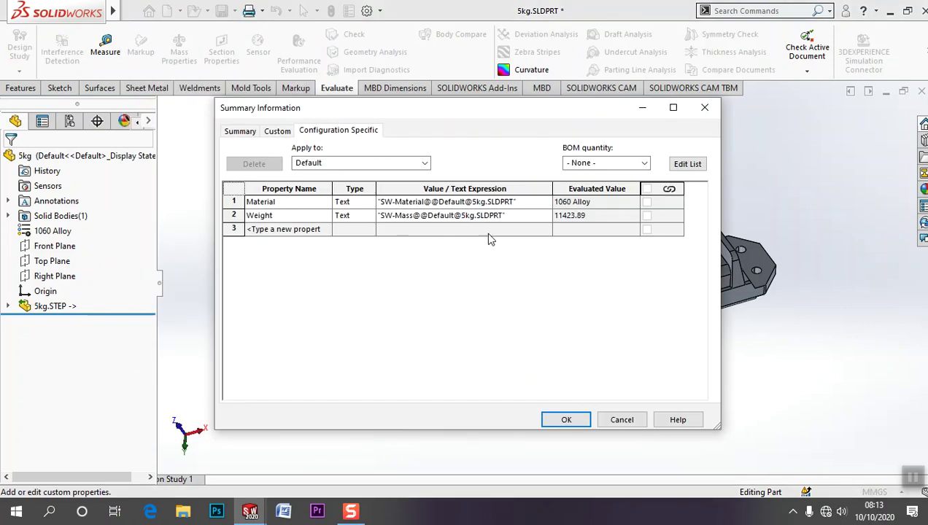
{"action": "left_click", "coordinate": [567, 420]}
{"action": "mouse_move", "coordinate": [637, 381]}
{"action": "middle_mouse_down"}
{"action": "mouse_move", "coordinate": [620, 327]}
{"action": "mouse_move", "coordinate": [613, 356]}
{"action": "middle_mouse_up"}
Save the part under the name asd.
{"action": "left_click", "coordinate": [129, 13]}
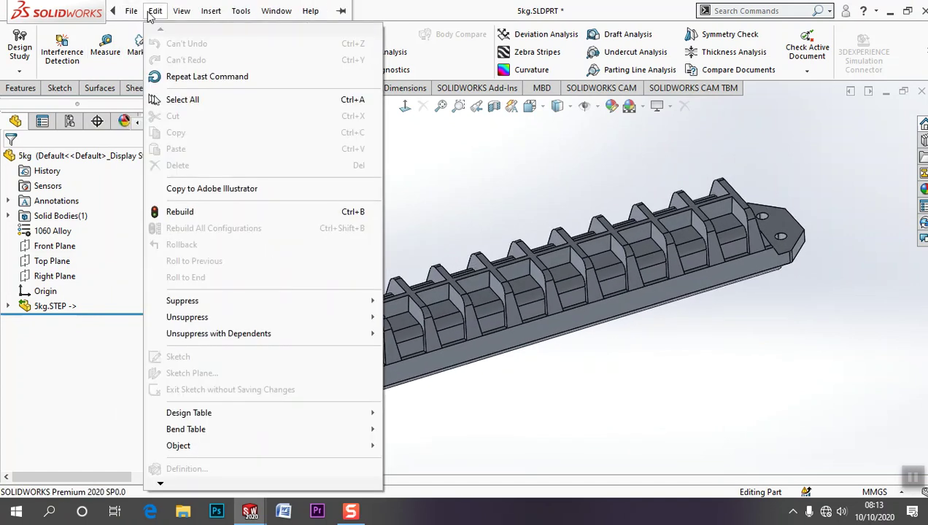
{"action": "left_click", "coordinate": [143, 159]}
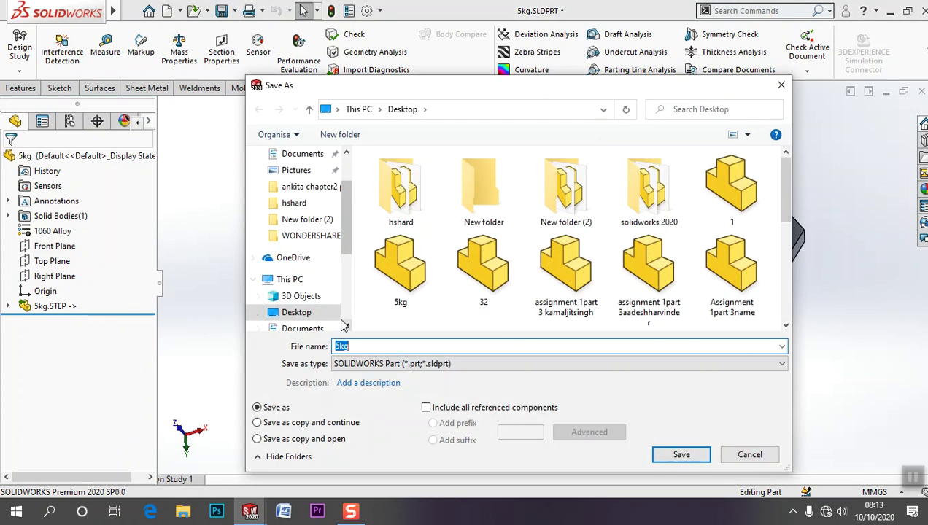
{"action": "type", "text": "asd"}
{"action": "left_click", "coordinate": [682, 455]}
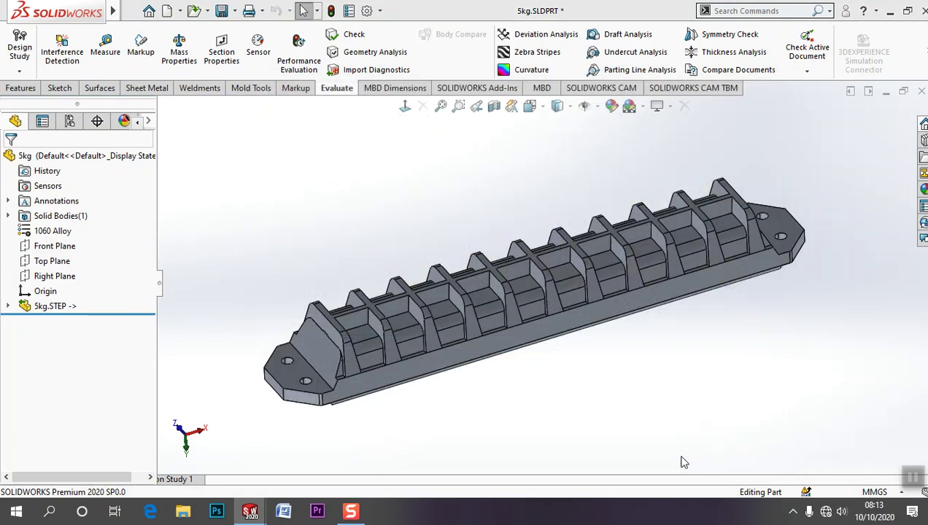
{"action": "scroll", "coordinate": [628, 324], "scroll_direction": "down", "scroll_amount": 2}
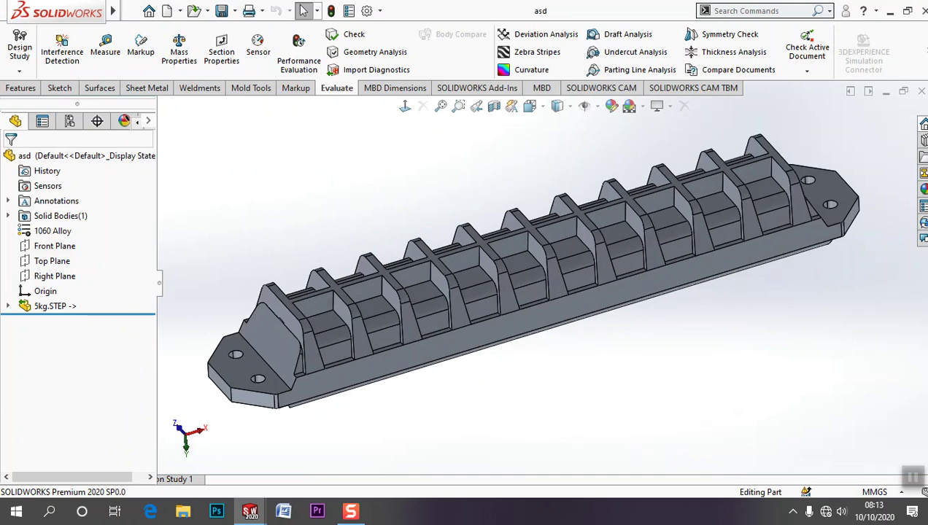
Make a new drawing from the asd part using the default sheet format.
{"action": "left_click", "coordinate": [132, 11]}
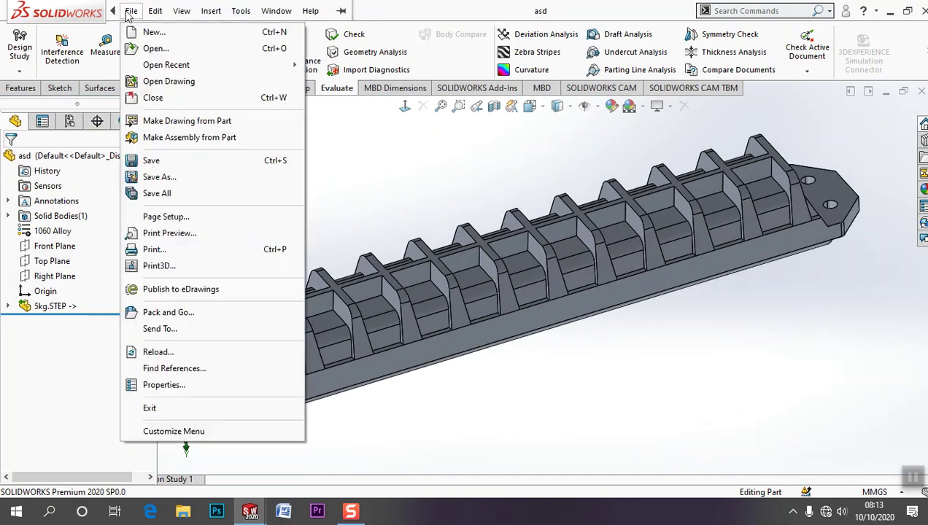
{"action": "left_click", "coordinate": [179, 124]}
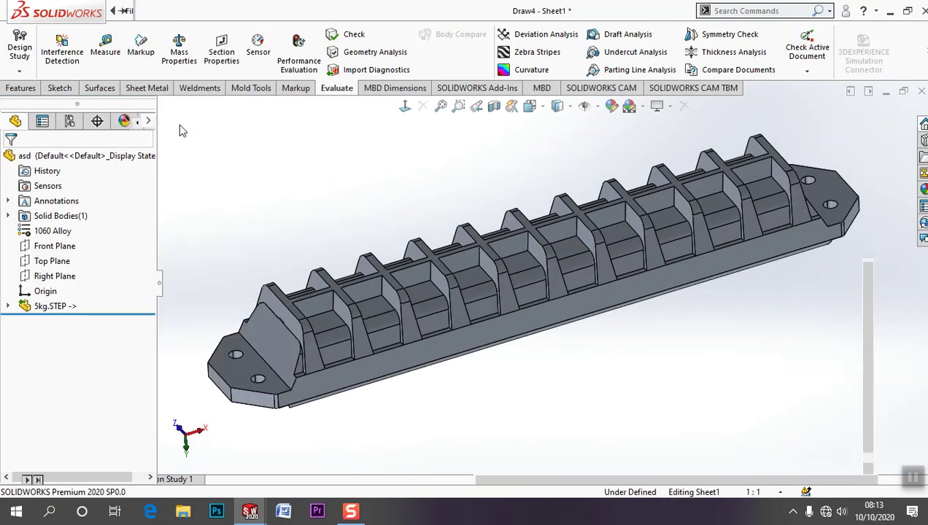
{"action": "left_click", "coordinate": [473, 337]}
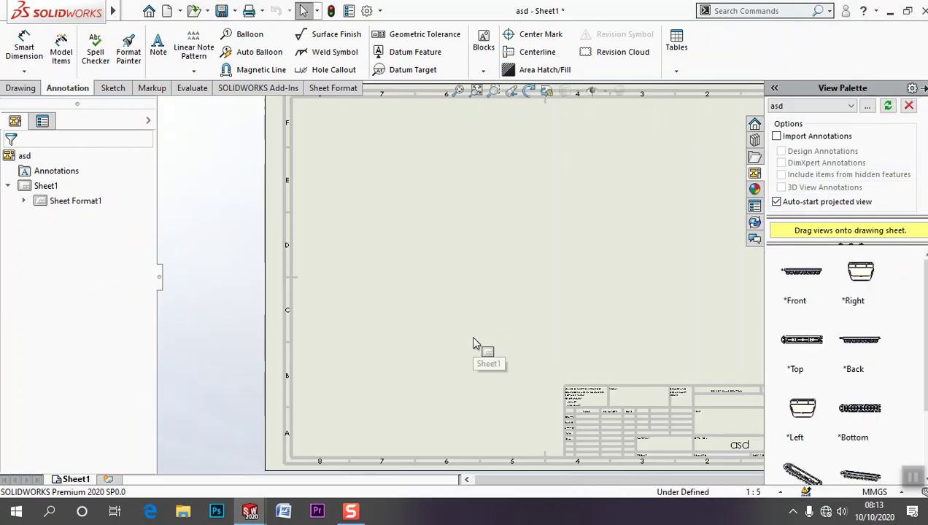
{"action": "scroll", "coordinate": [561, 401], "scroll_direction": "down", "scroll_amount": 2}
{"action": "scroll", "coordinate": [654, 413], "scroll_direction": "down", "scroll_amount": 2}
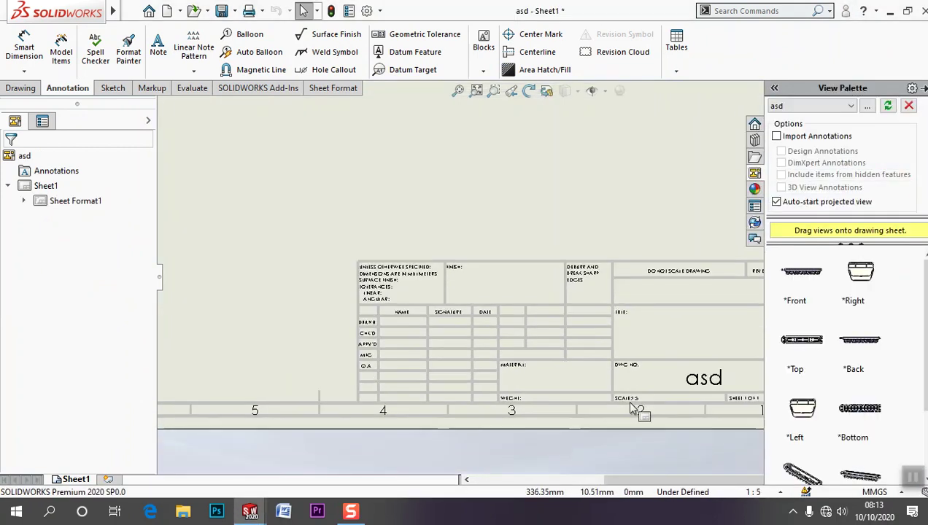
{"action": "scroll", "coordinate": [474, 358], "scroll_direction": "down", "scroll_amount": 2}
{"action": "scroll", "coordinate": [467, 332], "scroll_direction": "down", "scroll_amount": 2}
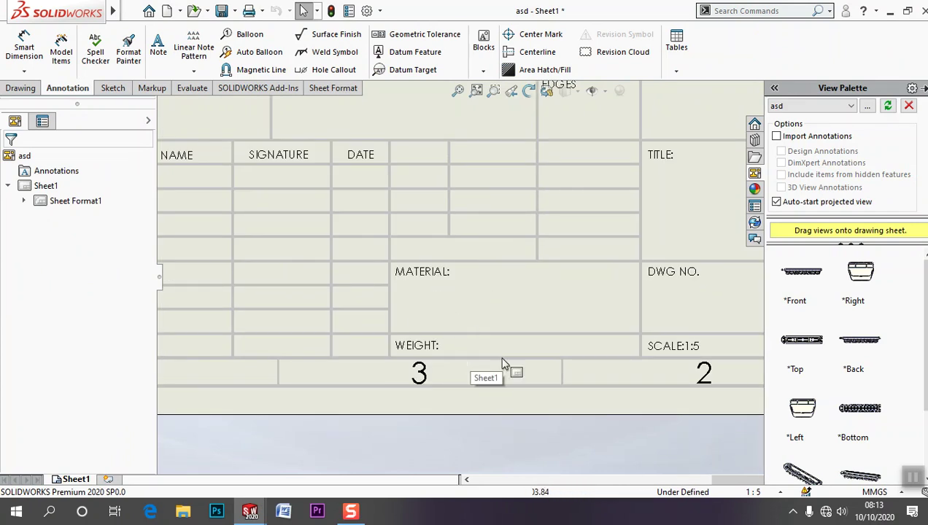
{"action": "scroll", "coordinate": [522, 386], "scroll_direction": "up", "scroll_amount": 2}
{"action": "scroll", "coordinate": [583, 350], "scroll_direction": "up", "scroll_amount": 2}
{"action": "scroll", "coordinate": [562, 321], "scroll_direction": "up", "scroll_amount": 1}
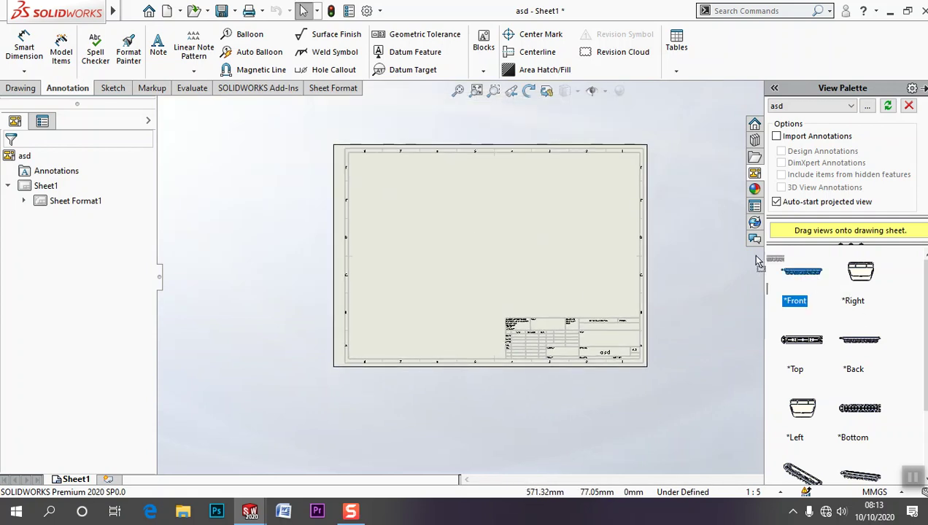
Place the Front view with a projected view below it, then inspect the title block.
{"action": "left_click_drag", "start_coordinate": [801, 271], "coordinate": [461, 209]}
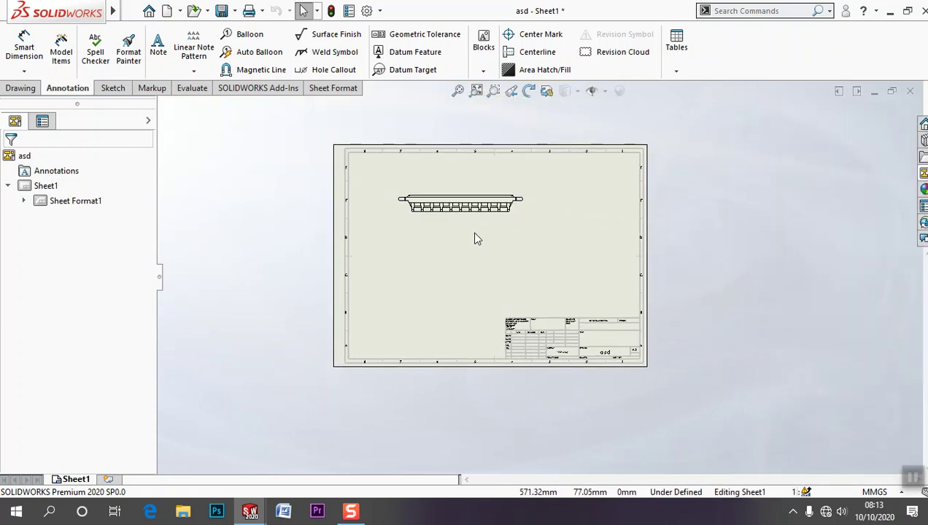
{"action": "left_click", "coordinate": [461, 255]}
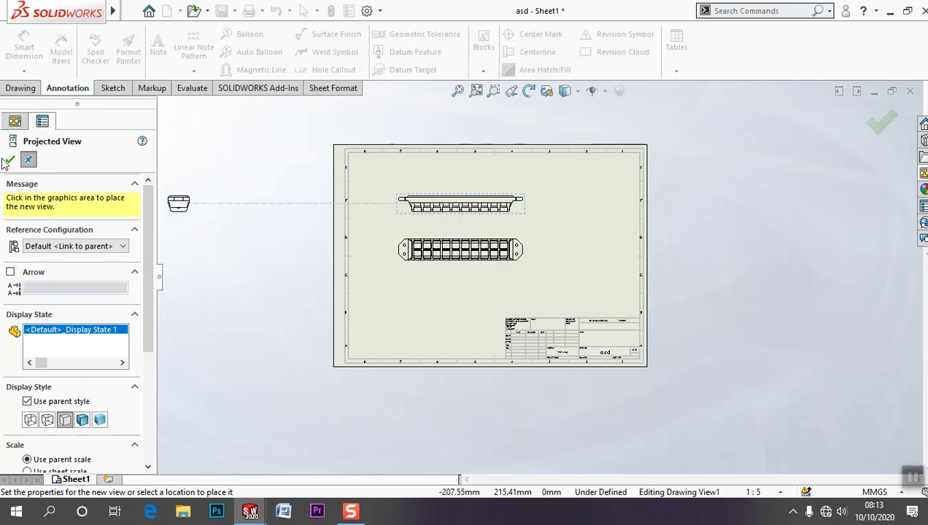
{"action": "key", "text": "Escape"}
{"action": "scroll", "coordinate": [548, 327], "scroll_direction": "down", "scroll_amount": 5}
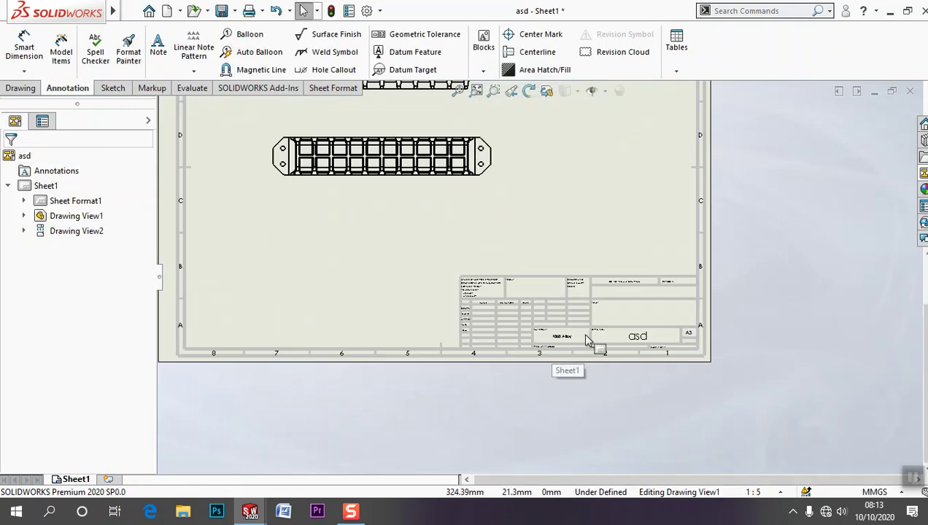
{"action": "scroll", "coordinate": [549, 327], "scroll_direction": "down", "scroll_amount": 3}
{"action": "scroll", "coordinate": [474, 310], "scroll_direction": "down", "scroll_amount": 2}
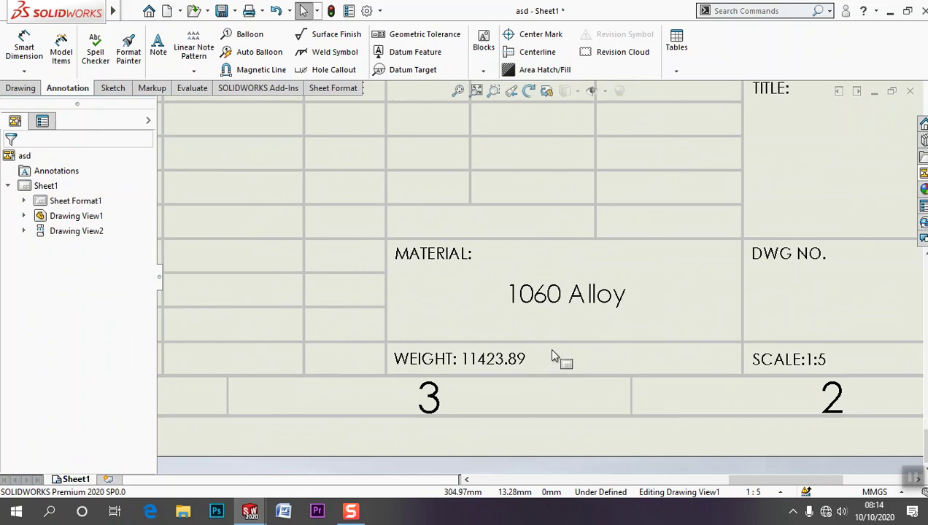
{"action": "scroll", "coordinate": [580, 352], "scroll_direction": "up", "scroll_amount": 3}
{"action": "scroll", "coordinate": [563, 341], "scroll_direction": "up", "scroll_amount": 3}
{"action": "scroll", "coordinate": [607, 424], "scroll_direction": "up", "scroll_amount": 2}
{"action": "scroll", "coordinate": [511, 306], "scroll_direction": "up", "scroll_amount": 1}
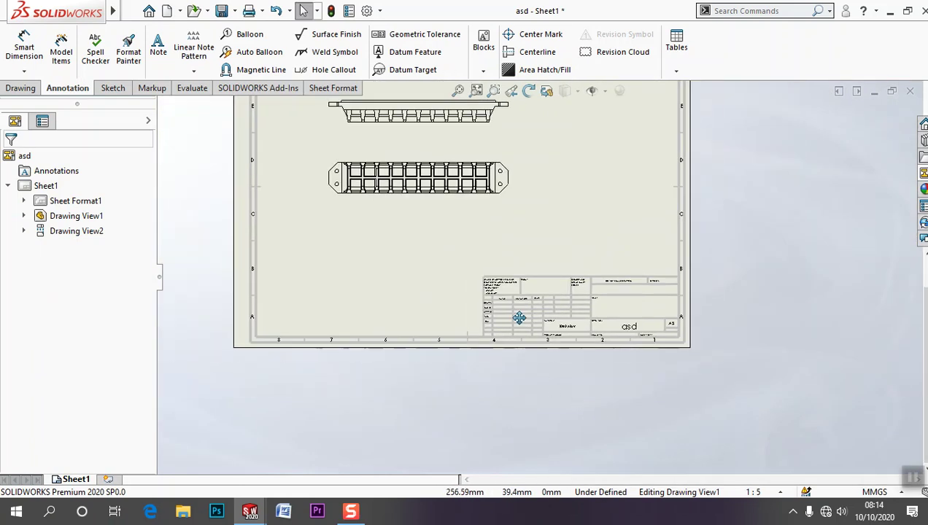
Switch to the asd part and change its material to Nickel.
{"action": "left_click", "coordinate": [276, 10]}
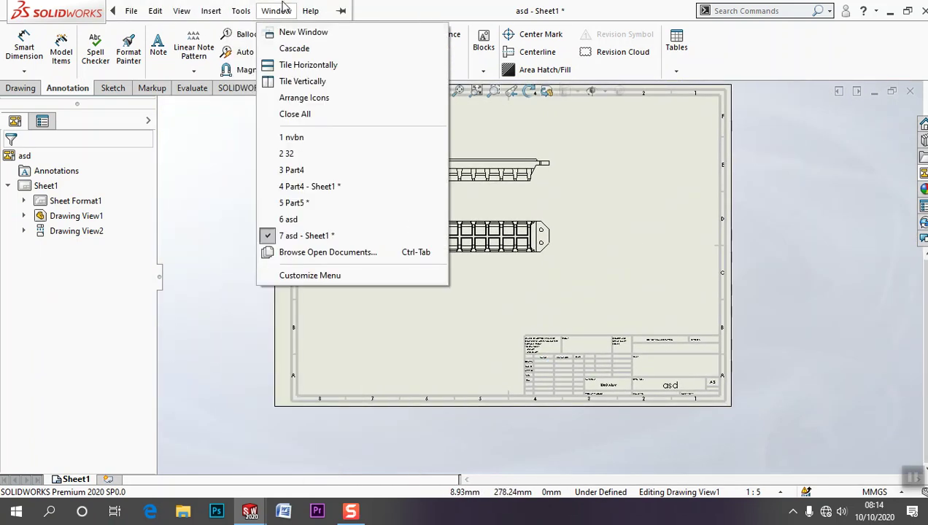
{"action": "left_click", "coordinate": [291, 219]}
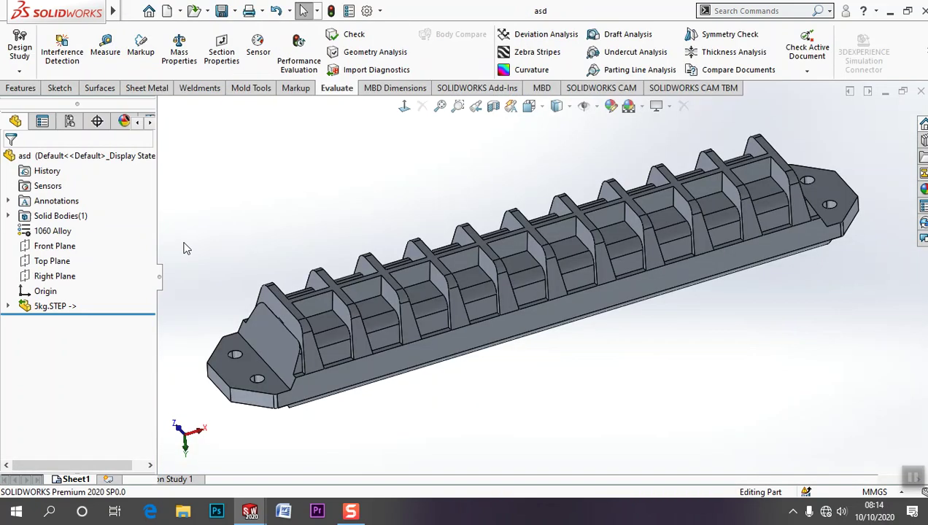
{"action": "right_click", "coordinate": [51, 232]}
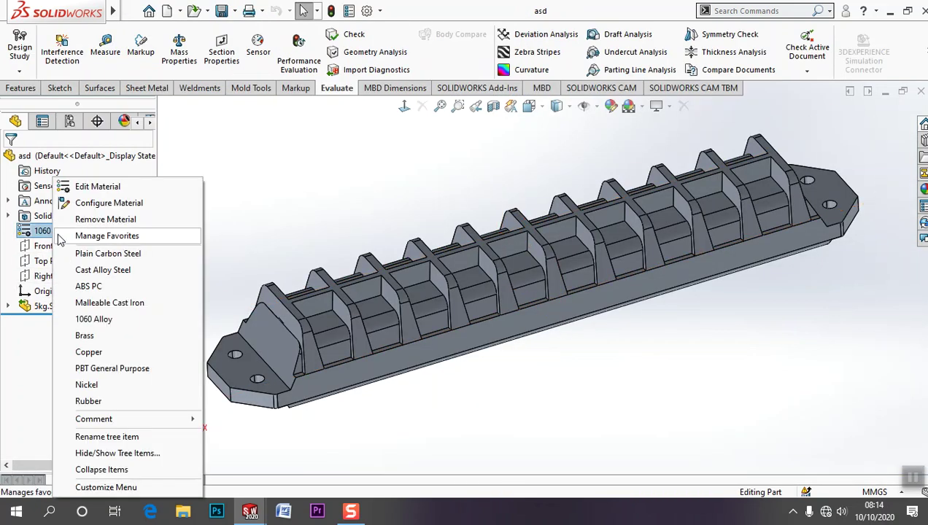
{"action": "left_click", "coordinate": [91, 385]}
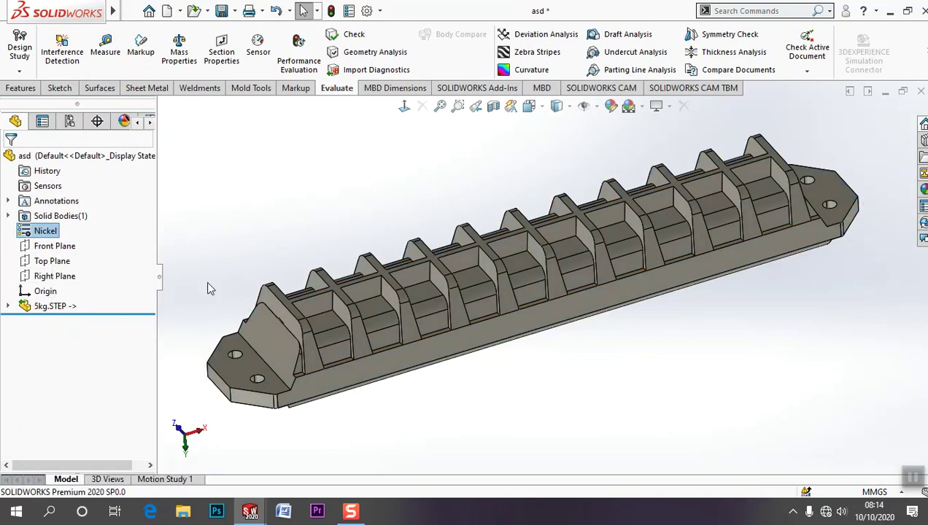
Return to the asd drawing sheet and inspect the title block showing Nickel and weight 35964.11.
{"action": "mouse_move", "coordinate": [87, 11]}
{"action": "left_click", "coordinate": [281, 11]}
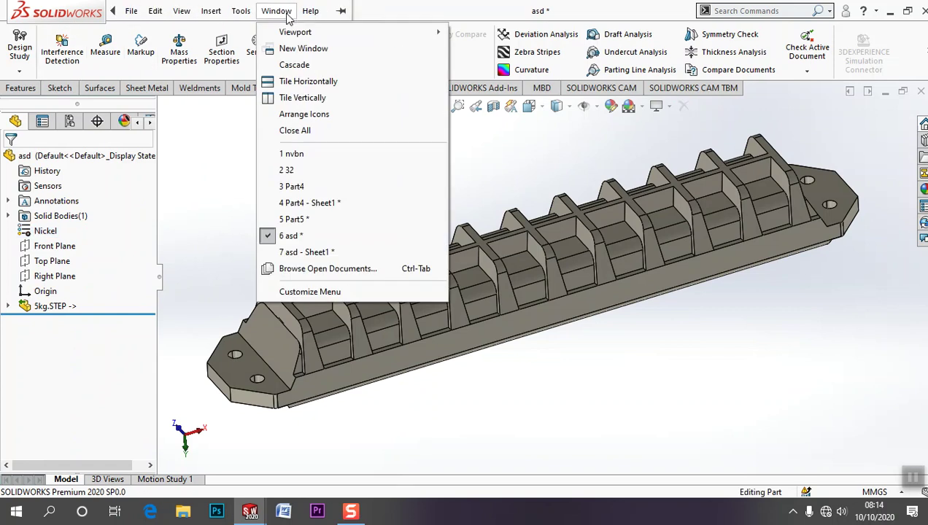
{"action": "left_click", "coordinate": [330, 253]}
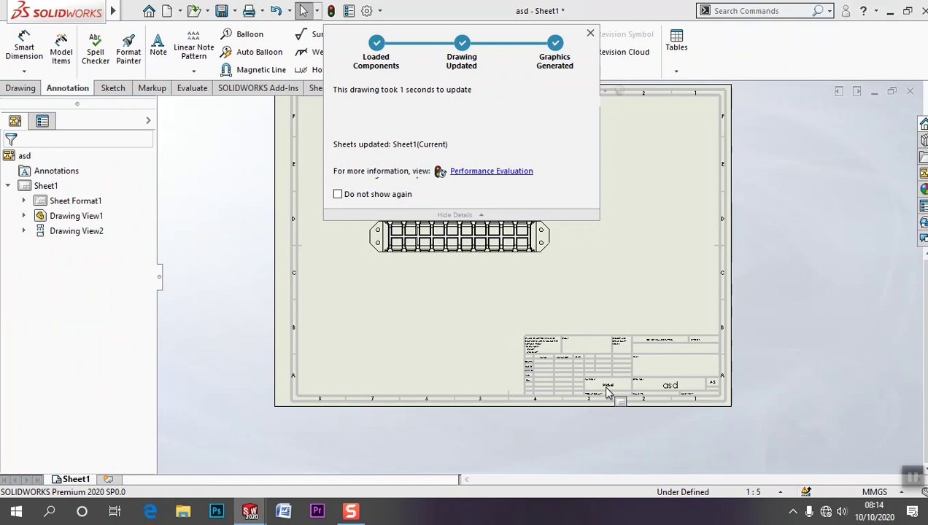
{"action": "scroll", "coordinate": [608, 394], "scroll_direction": "down", "scroll_amount": 2}
{"action": "scroll", "coordinate": [602, 387], "scroll_direction": "down", "scroll_amount": 2}
{"action": "scroll", "coordinate": [598, 381], "scroll_direction": "down", "scroll_amount": 2}
{"action": "scroll", "coordinate": [535, 348], "scroll_direction": "down", "scroll_amount": 2}
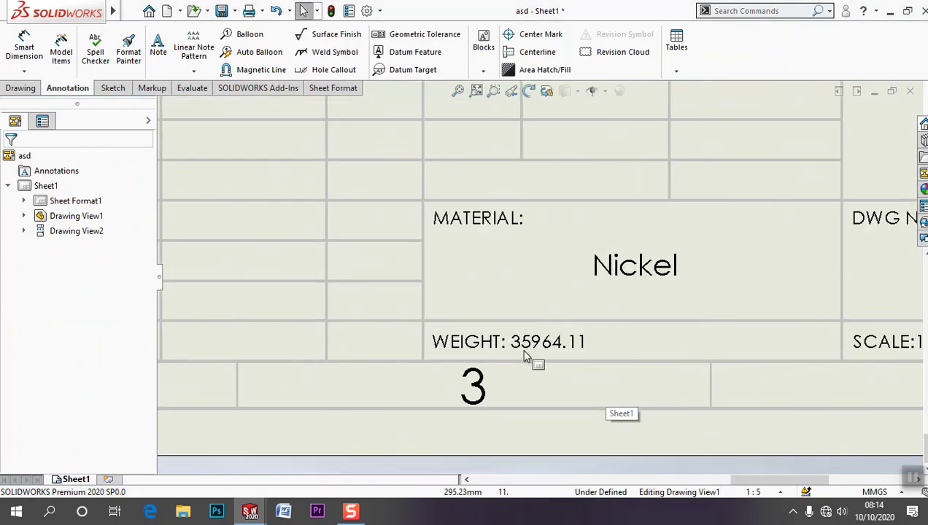
{"action": "scroll", "coordinate": [580, 347], "scroll_direction": "up", "scroll_amount": 1}
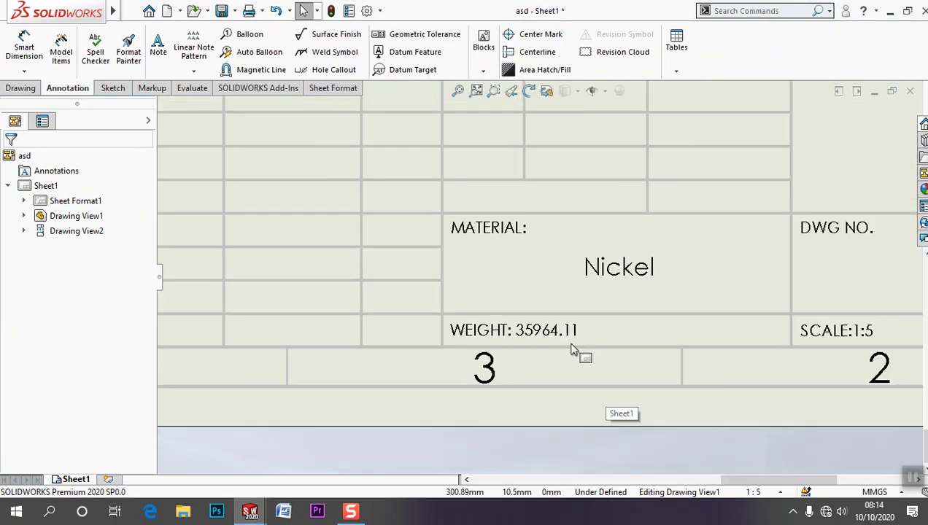
{"action": "scroll", "coordinate": [574, 351], "scroll_direction": "up", "scroll_amount": 2}
{"action": "scroll", "coordinate": [582, 350], "scroll_direction": "up", "scroll_amount": 3}
{"action": "scroll", "coordinate": [583, 349], "scroll_direction": "up", "scroll_amount": 2}
{"action": "middle_click_drag", "start_coordinate": [584, 346], "coordinate": [649, 422], "text": "ctrl"}
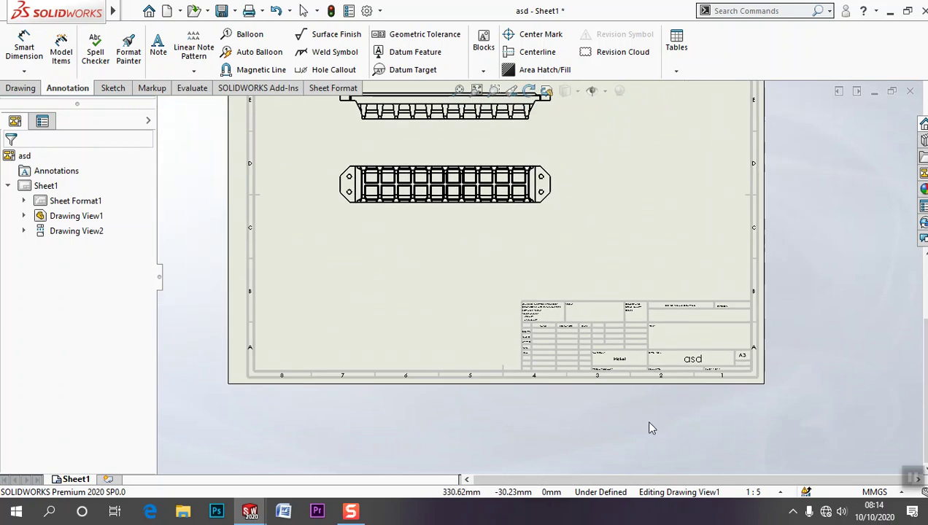
{"action": "scroll", "coordinate": [621, 372], "scroll_direction": "up", "scroll_amount": 1}
{"action": "middle_click_drag", "start_coordinate": [606, 361], "coordinate": [589, 385], "text": "ctrl"}
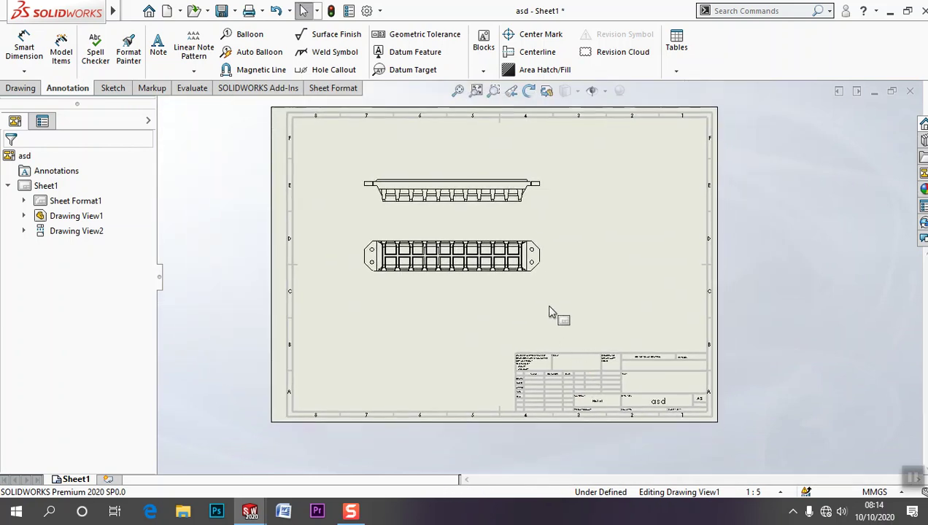
{"action": "scroll", "coordinate": [555, 313], "scroll_direction": "up", "scroll_amount": 1}
{"action": "scroll", "coordinate": [525, 284], "scroll_direction": "down", "scroll_amount": 3}
{"action": "scroll", "coordinate": [655, 343], "scroll_direction": "down", "scroll_amount": 3}
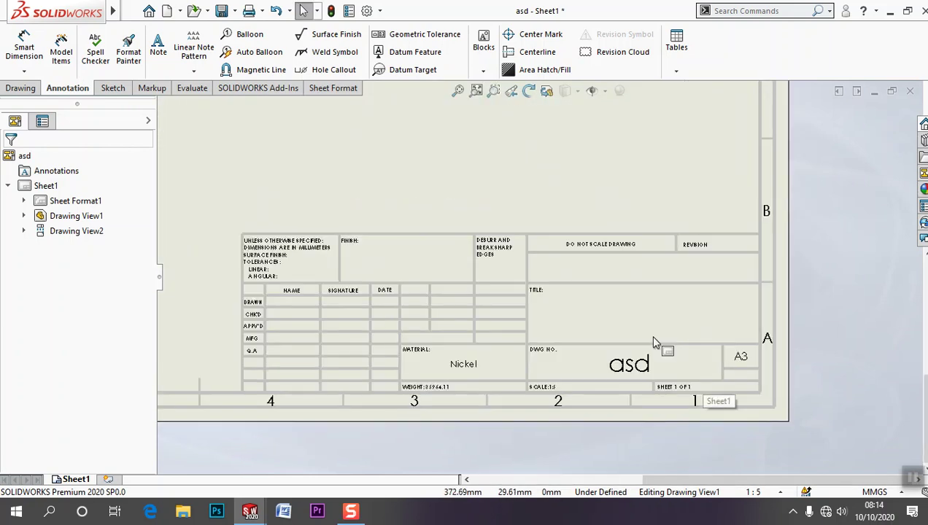
{"action": "scroll", "coordinate": [655, 343], "scroll_direction": "down", "scroll_amount": 2}
{"action": "middle_click_drag", "start_coordinate": [659, 338], "coordinate": [753, 326], "text": "ctrl"}
{"action": "scroll", "coordinate": [484, 214], "scroll_direction": "down", "scroll_amount": 1}
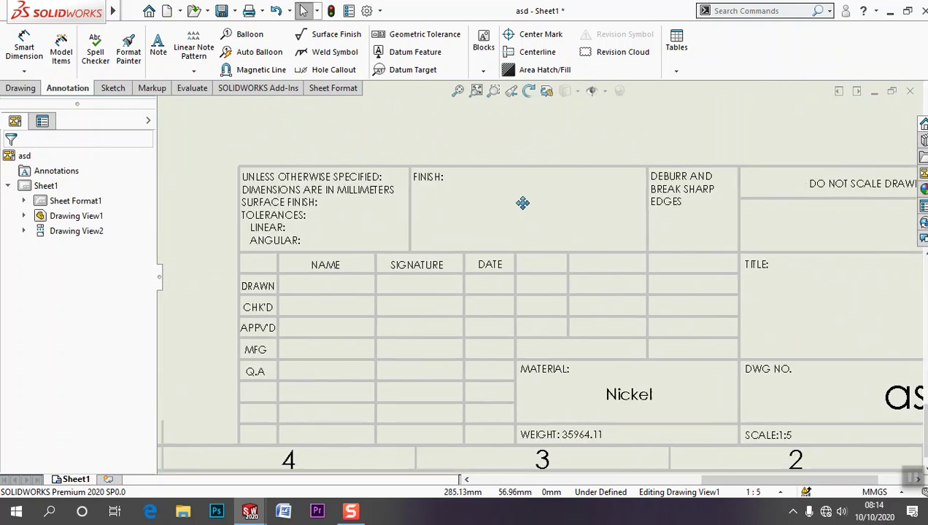
{"action": "middle_click_drag", "start_coordinate": [484, 214], "coordinate": [595, 196], "text": "ctrl"}
{"action": "middle_click_drag", "start_coordinate": [647, 394], "coordinate": [401, 383], "text": "ctrl"}
{"action": "mouse_move", "coordinate": [519, 348]}
{"action": "middle_mouse_down", "text": "ctrl"}
{"action": "mouse_move", "coordinate": [333, 314]}
{"action": "mouse_move", "coordinate": [352, 309]}
{"action": "middle_mouse_up", "text": "ctrl"}
Switch to the asd part and open its file properties summary.
{"action": "left_click", "coordinate": [211, 10]}
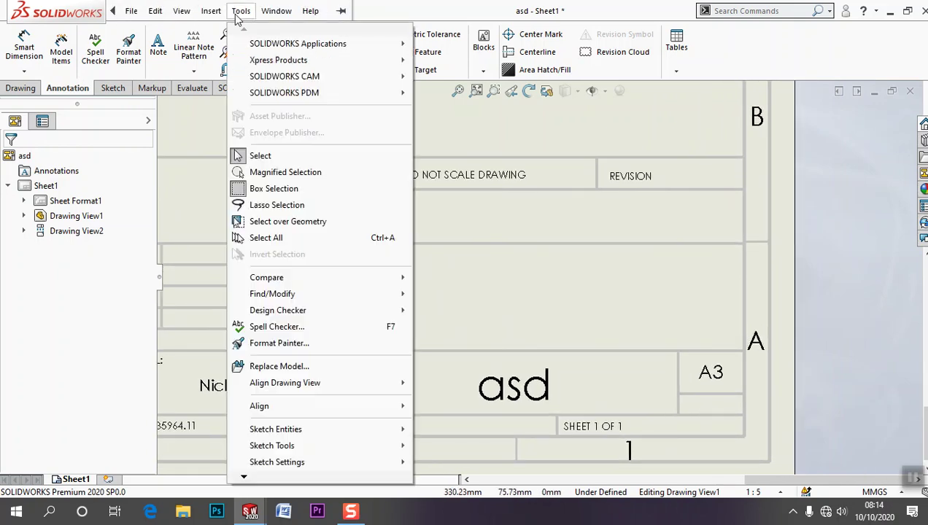
{"action": "left_click", "coordinate": [312, 220]}
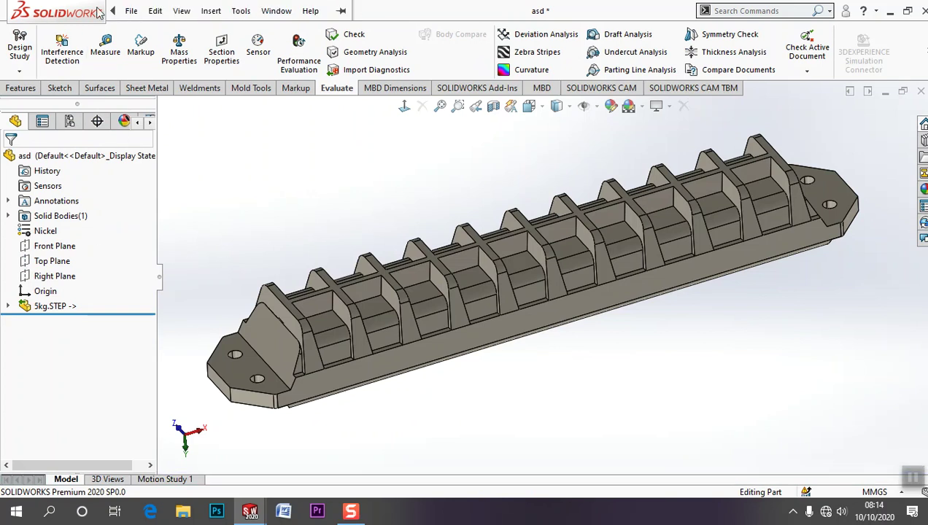
{"action": "left_click", "coordinate": [131, 10]}
{"action": "left_click", "coordinate": [167, 387]}
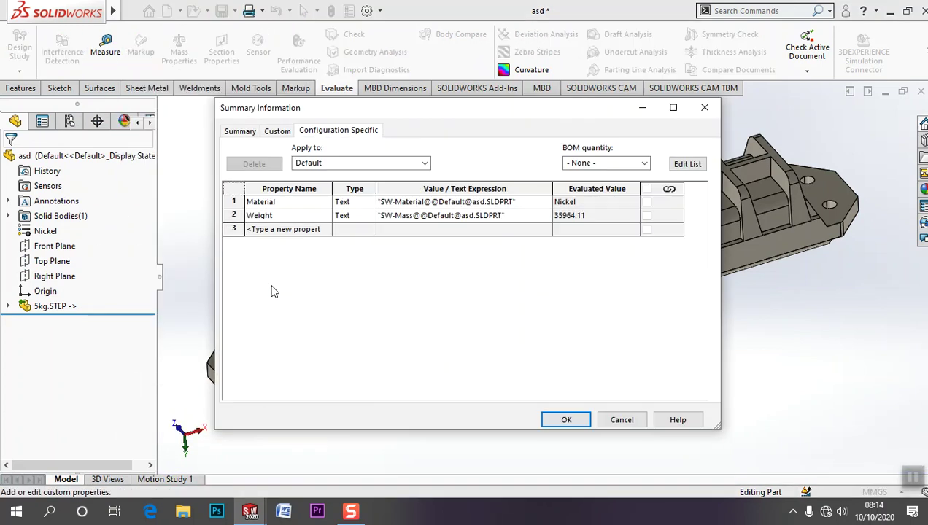
Try Material and Weight as the row-3 property name, dismissing both duplicate-name warnings.
{"action": "left_click", "coordinate": [321, 230]}
{"action": "left_click", "coordinate": [325, 231]}
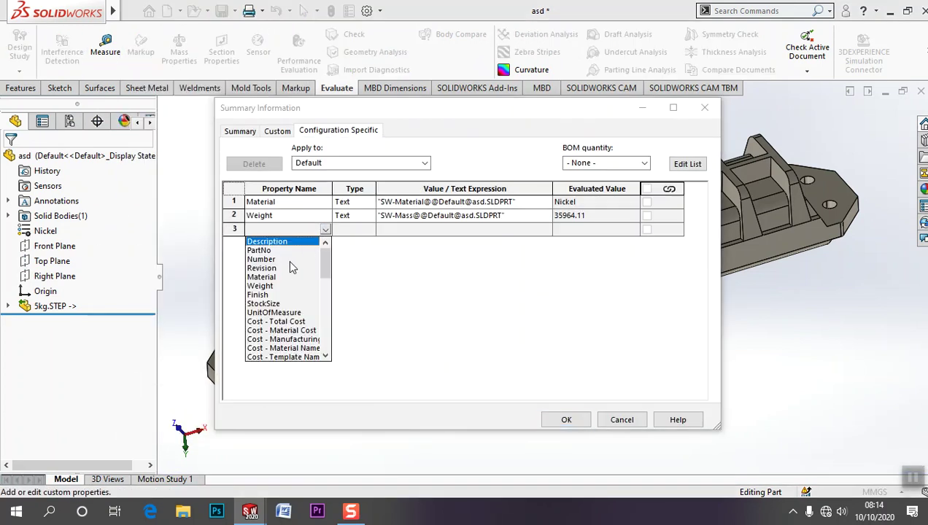
{"action": "left_click", "coordinate": [271, 277]}
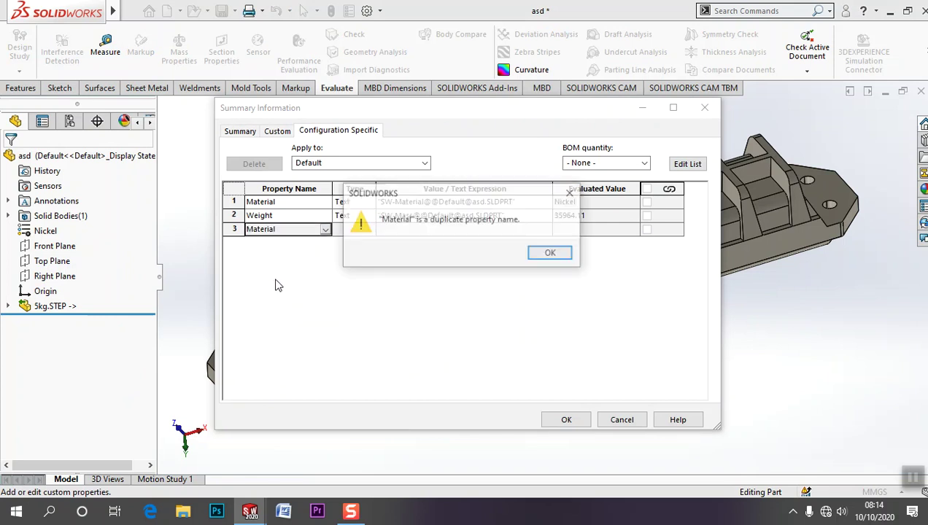
{"action": "left_click", "coordinate": [549, 254]}
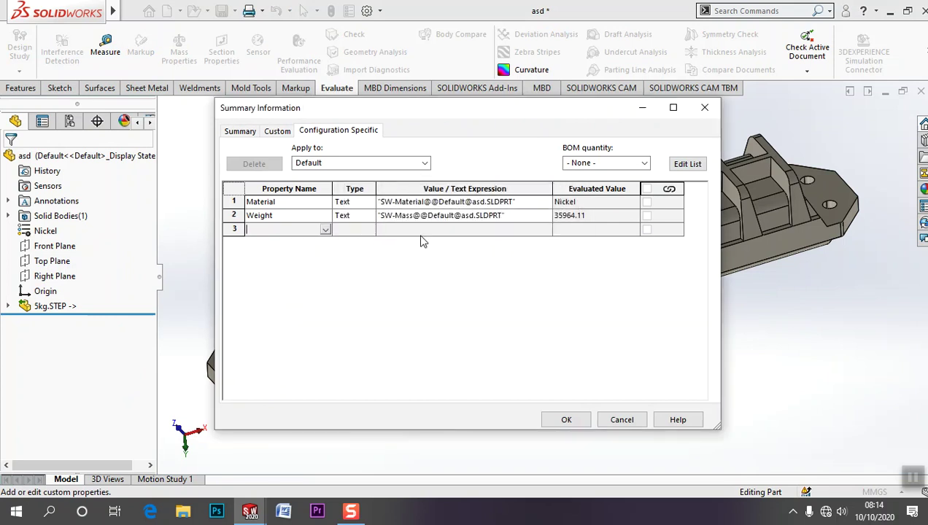
{"action": "left_click", "coordinate": [325, 230]}
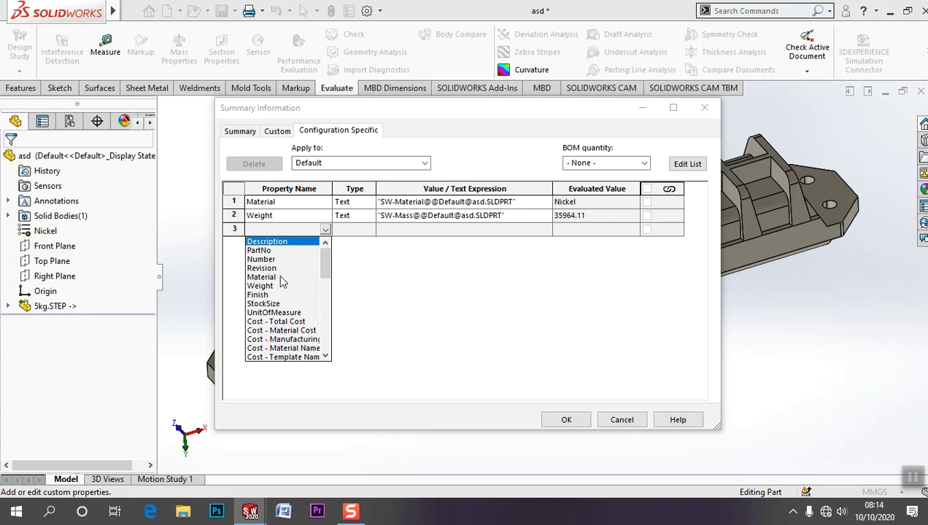
{"action": "scroll", "coordinate": [295, 314], "scroll_direction": "down", "scroll_amount": 1}
{"action": "scroll", "coordinate": [294, 317], "scroll_direction": "down", "scroll_amount": 3}
{"action": "scroll", "coordinate": [292, 321], "scroll_direction": "down", "scroll_amount": 1}
{"action": "scroll", "coordinate": [290, 325], "scroll_direction": "down", "scroll_amount": 1}
{"action": "scroll", "coordinate": [281, 365], "scroll_direction": "down", "scroll_amount": 3}
{"action": "scroll", "coordinate": [285, 344], "scroll_direction": "down", "scroll_amount": 2}
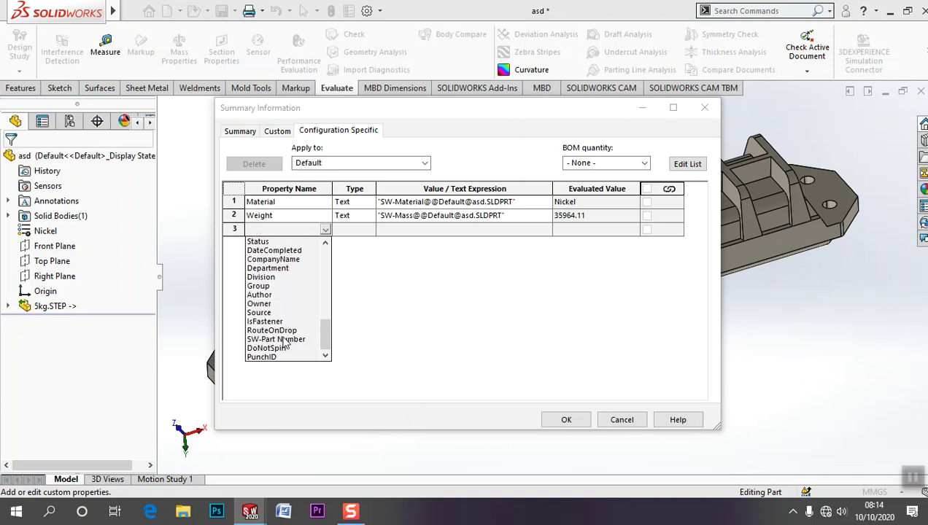
{"action": "scroll", "coordinate": [283, 336], "scroll_direction": "up", "scroll_amount": 3}
{"action": "scroll", "coordinate": [284, 325], "scroll_direction": "up", "scroll_amount": 3}
{"action": "scroll", "coordinate": [284, 313], "scroll_direction": "up", "scroll_amount": 3}
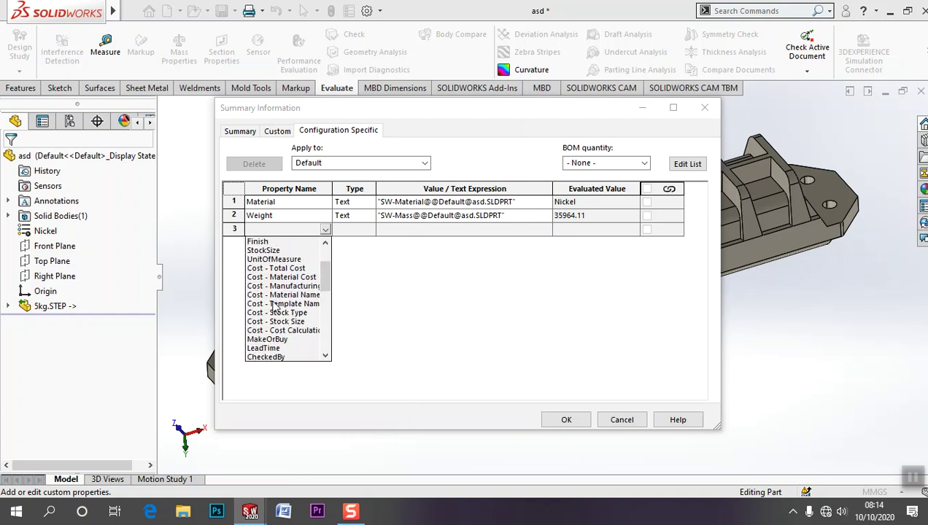
{"action": "scroll", "coordinate": [285, 309], "scroll_direction": "up", "scroll_amount": 1}
{"action": "scroll", "coordinate": [285, 309], "scroll_direction": "up", "scroll_amount": 1}
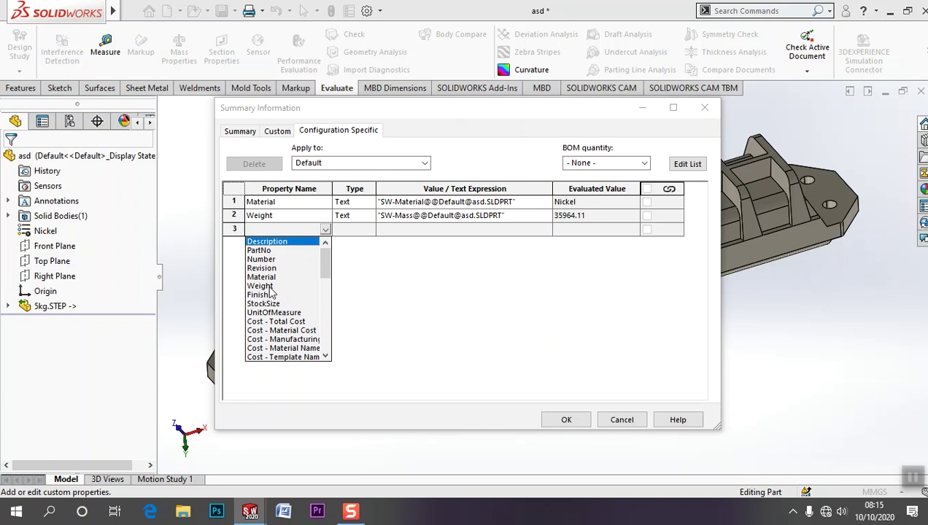
{"action": "left_click", "coordinate": [271, 286]}
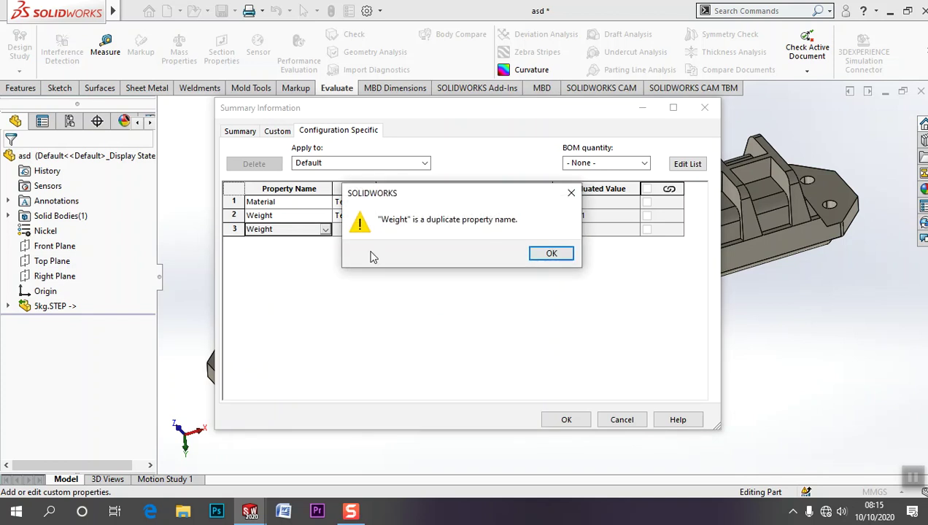
{"action": "left_click", "coordinate": [549, 254]}
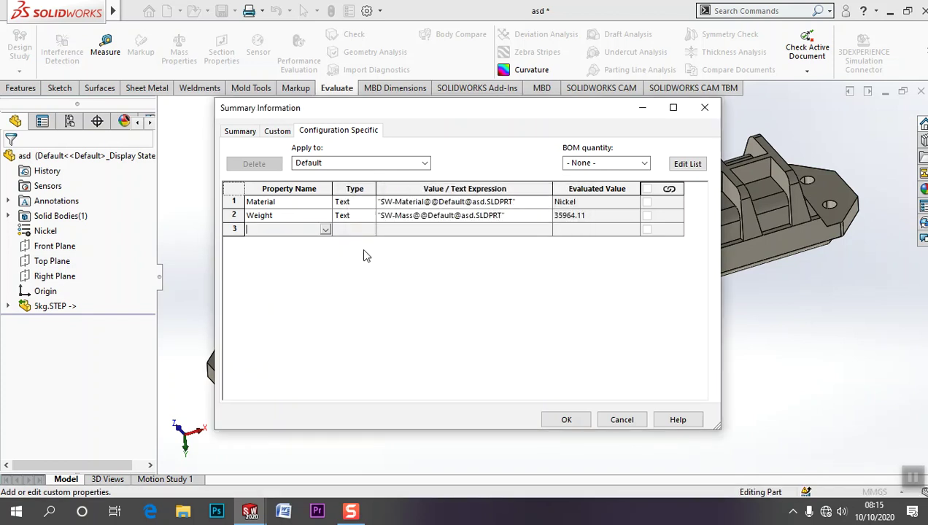
Add a 'density' property in row 3 linked to the model's Density (0.01) and apply.
{"action": "left_click", "coordinate": [318, 233]}
{"action": "type", "text": "density"}
{"action": "left_click", "coordinate": [426, 232]}
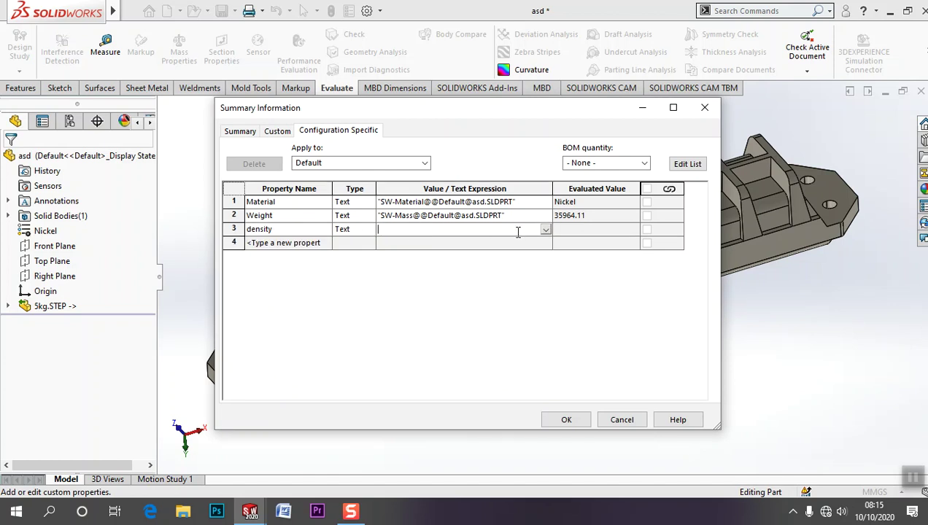
{"action": "left_click", "coordinate": [545, 231]}
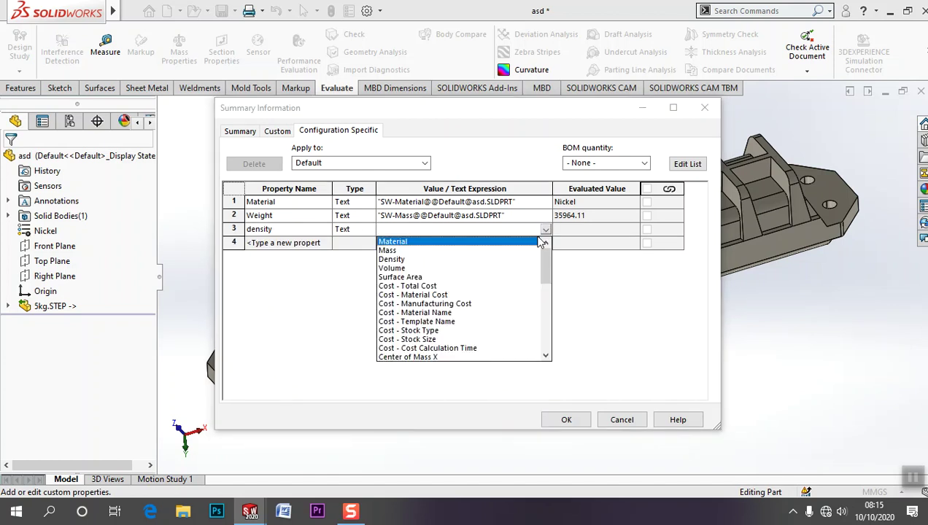
{"action": "left_click", "coordinate": [392, 260]}
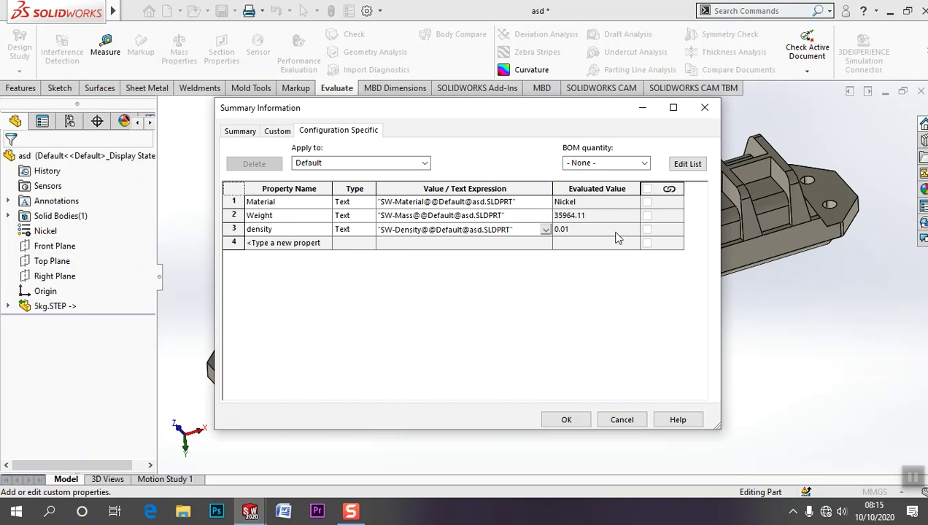
{"action": "left_click", "coordinate": [566, 421]}
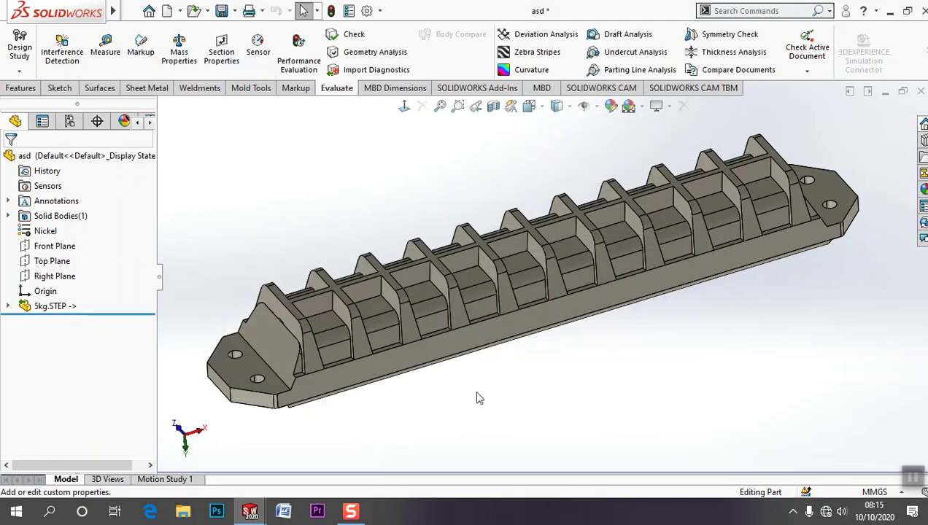
Change the part's material to Brass and check its Material property in file properties.
{"action": "right_click", "coordinate": [44, 231]}
{"action": "left_click", "coordinate": [106, 335]}
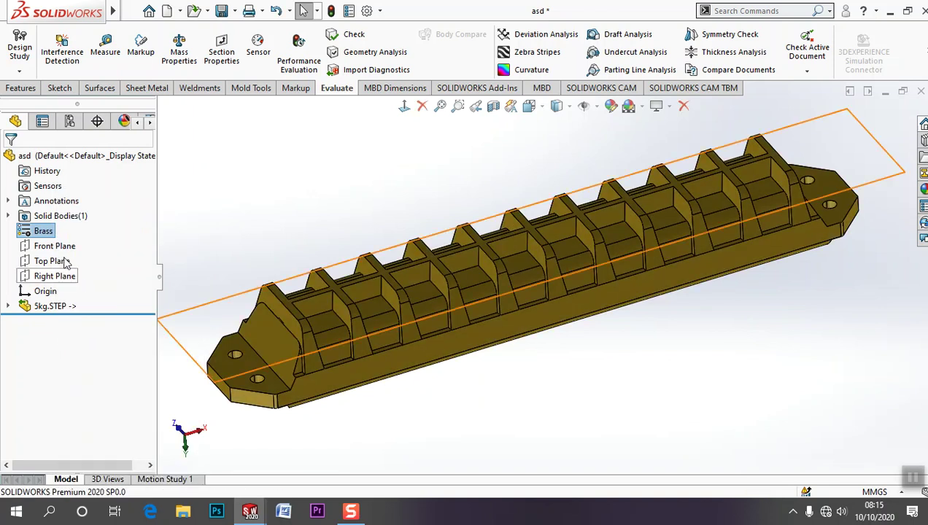
{"action": "left_click", "coordinate": [131, 10]}
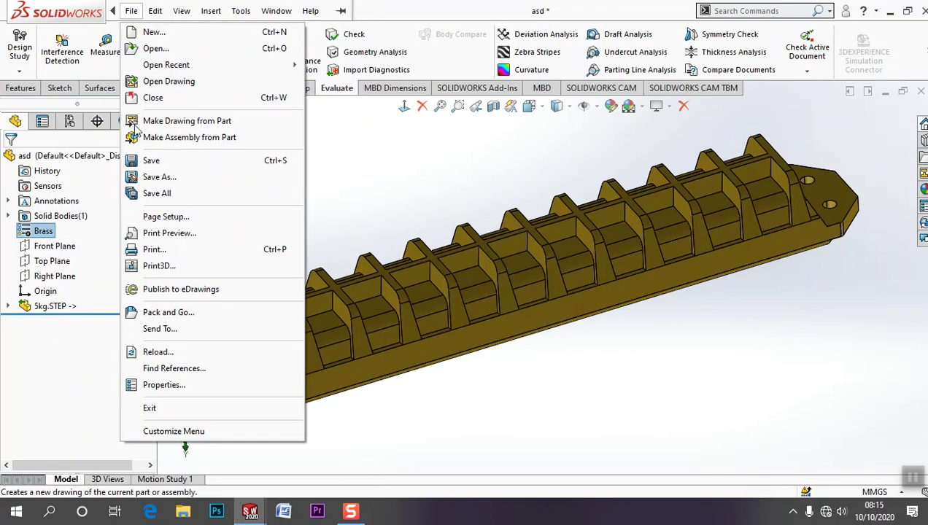
{"action": "left_click", "coordinate": [163, 384]}
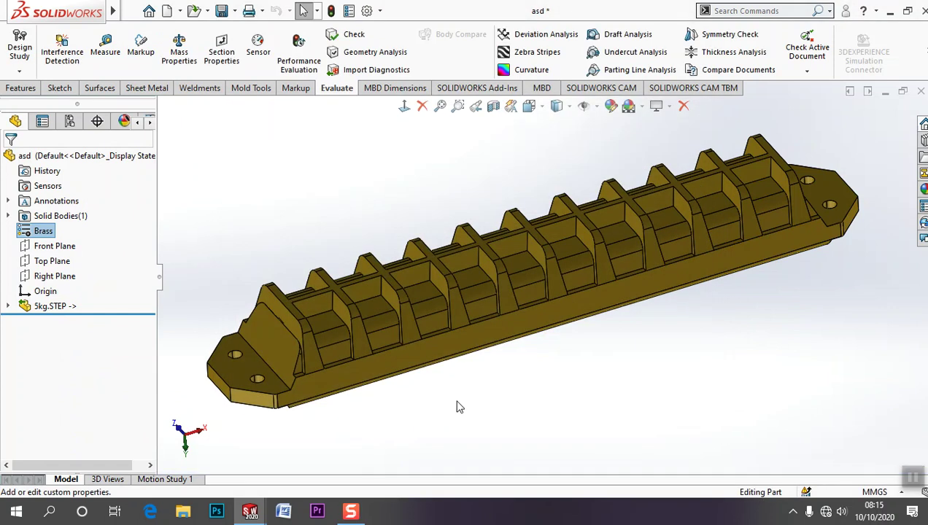
{"action": "left_click", "coordinate": [566, 419]}
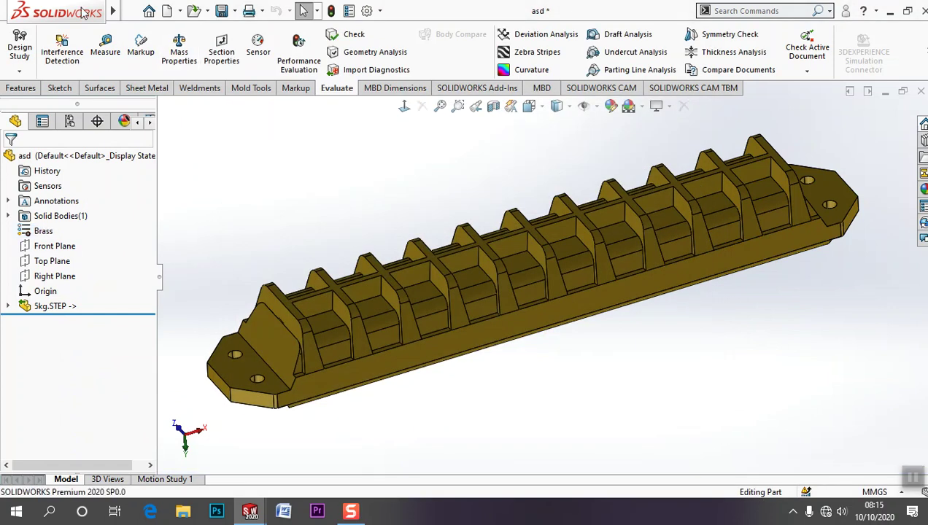
Open Mass Properties and review its density options, showing the part at 35.96 kg.
{"action": "left_click", "coordinate": [182, 64]}
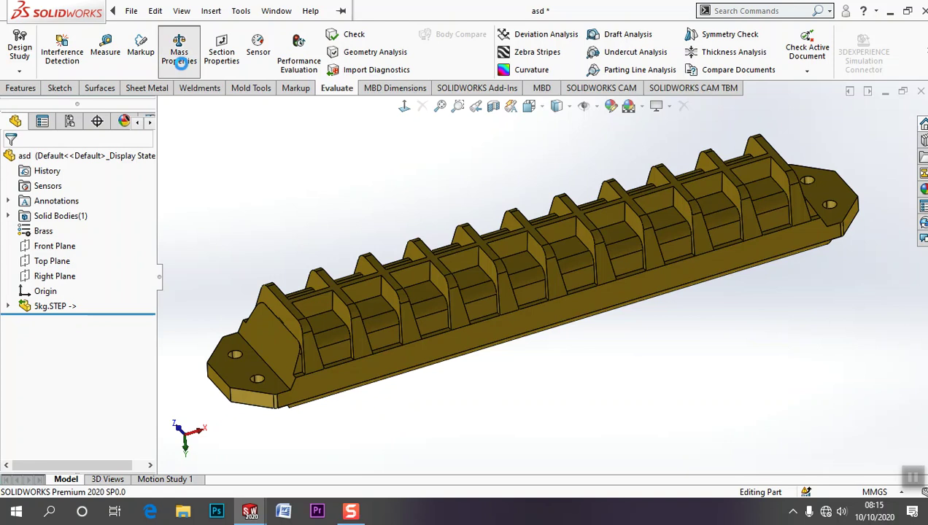
{"action": "left_click", "coordinate": [282, 46]}
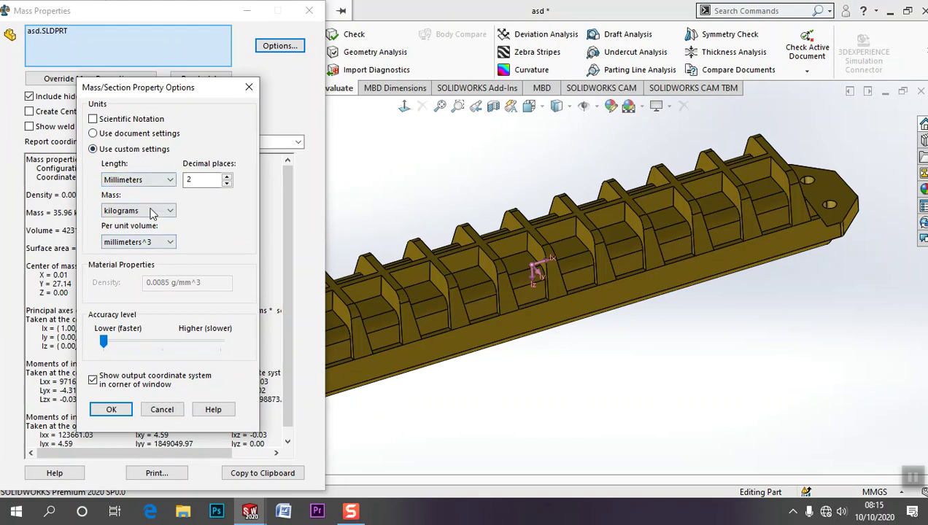
{"action": "left_click", "coordinate": [162, 410]}
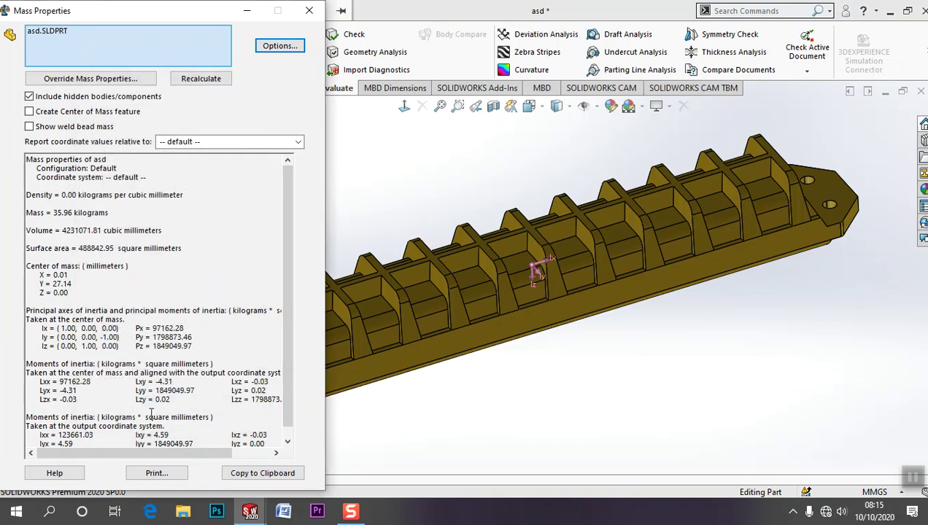
Close the mass results and remove the Brass material from the part.
{"action": "left_click", "coordinate": [322, 10]}
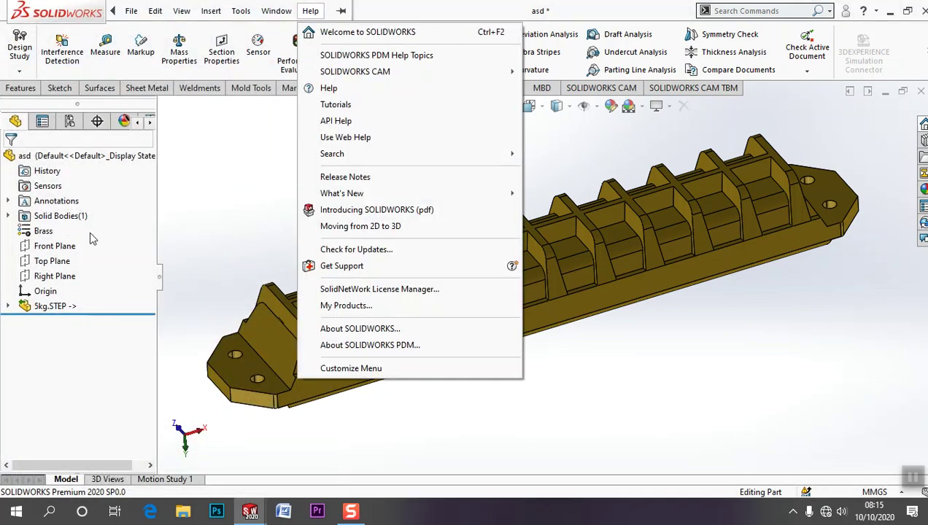
{"action": "right_click", "coordinate": [93, 217]}
{"action": "right_click", "coordinate": [57, 231]}
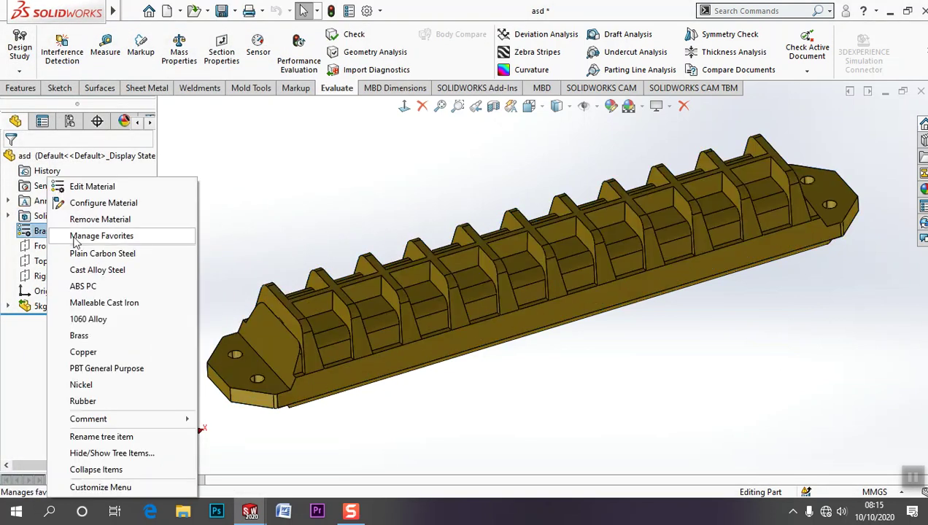
{"action": "left_click", "coordinate": [106, 221]}
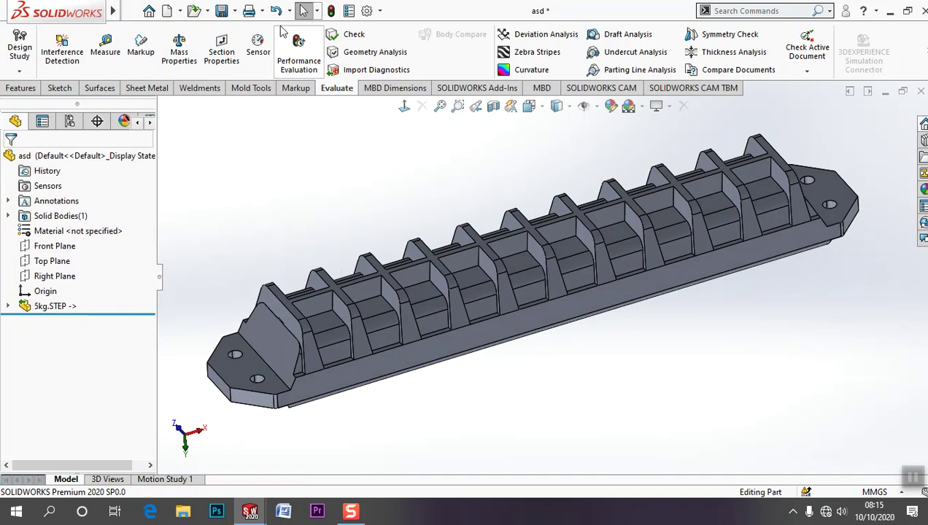
{"action": "left_click", "coordinate": [257, 12]}
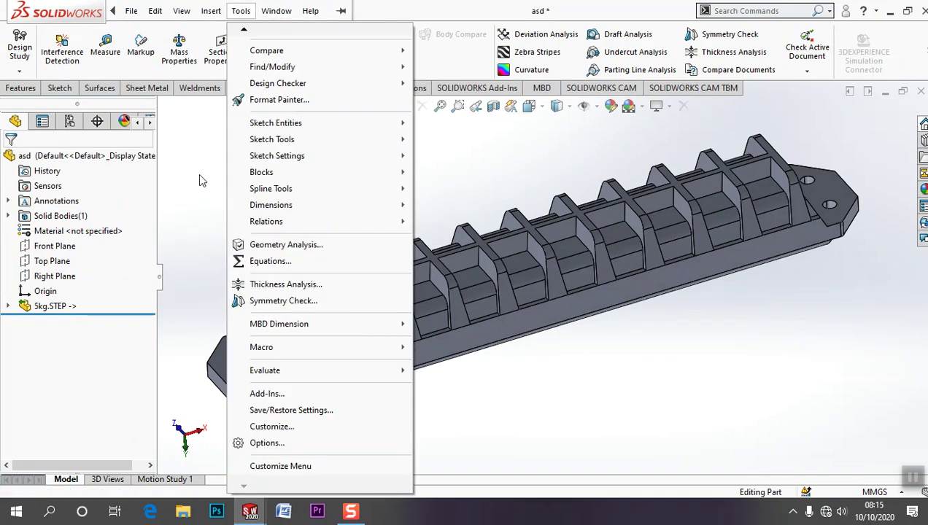
{"action": "left_click", "coordinate": [197, 173]}
Set a custom density of 0.078 in Mass Properties options, giving a mass of 330.02 kg.
{"action": "left_click", "coordinate": [181, 57]}
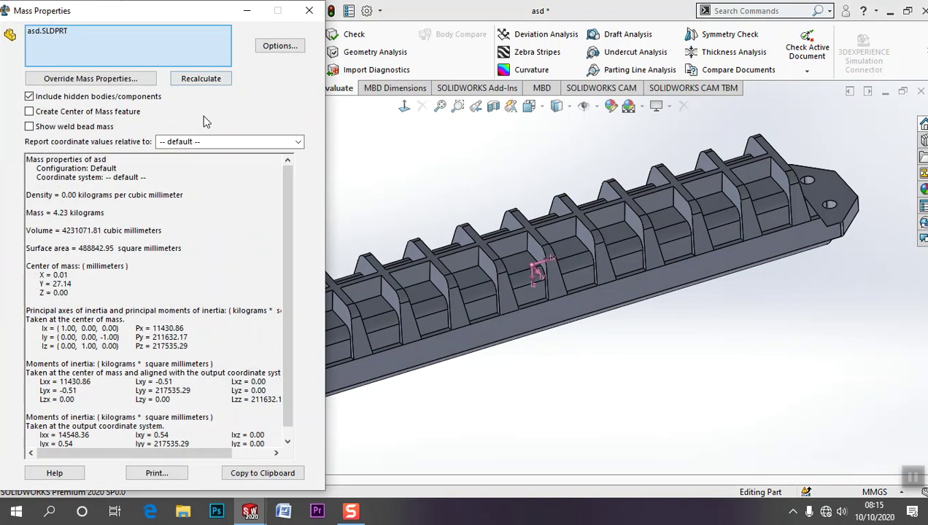
{"action": "left_click", "coordinate": [272, 47]}
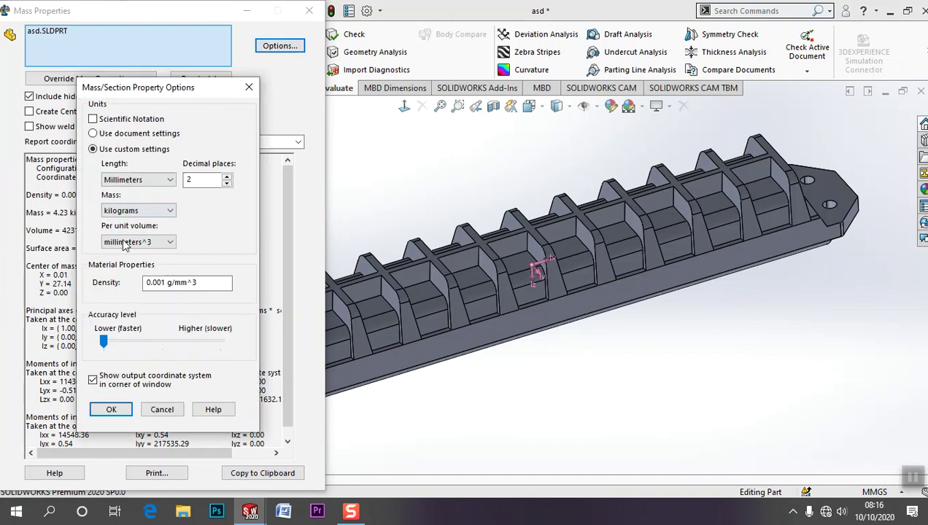
{"action": "left_click", "coordinate": [162, 285]}
{"action": "type", "text": "0.078"}
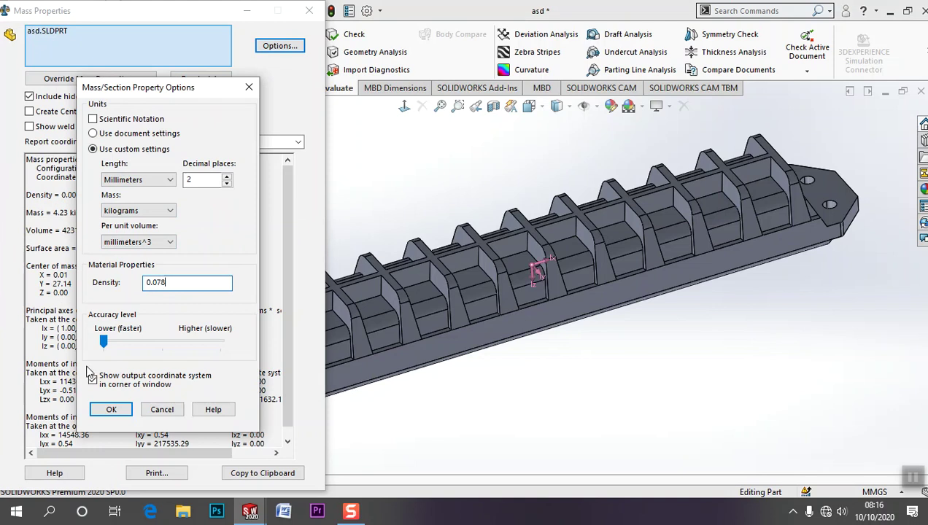
{"action": "left_click", "coordinate": [110, 411]}
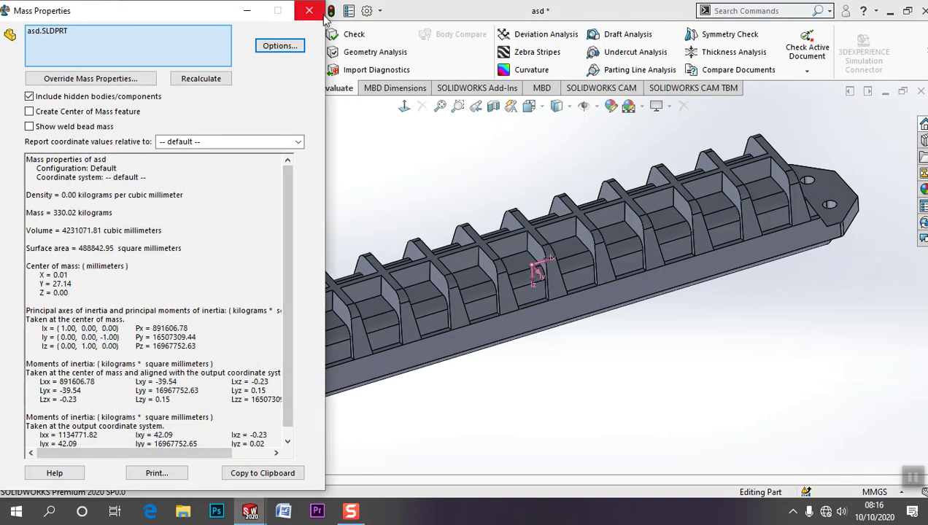
{"action": "left_click", "coordinate": [309, 10]}
{"action": "left_click", "coordinate": [131, 10]}
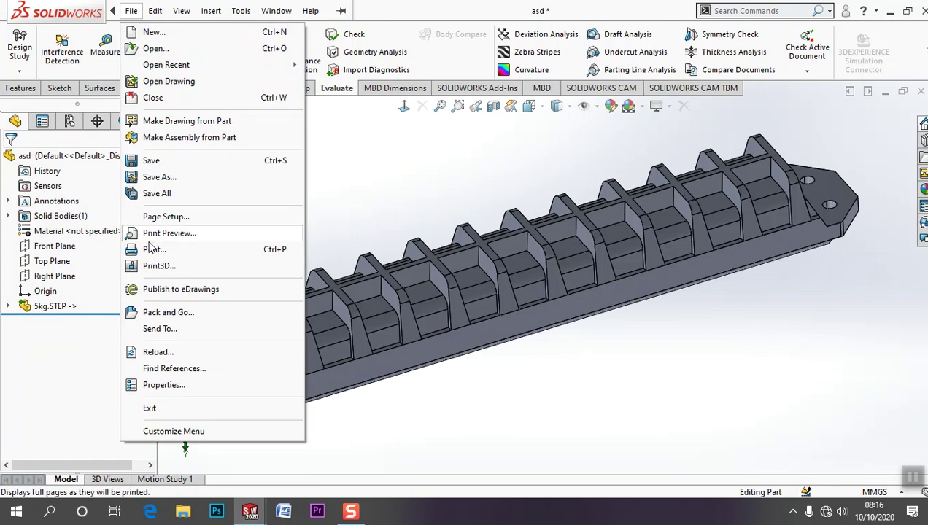
{"action": "left_click", "coordinate": [159, 385]}
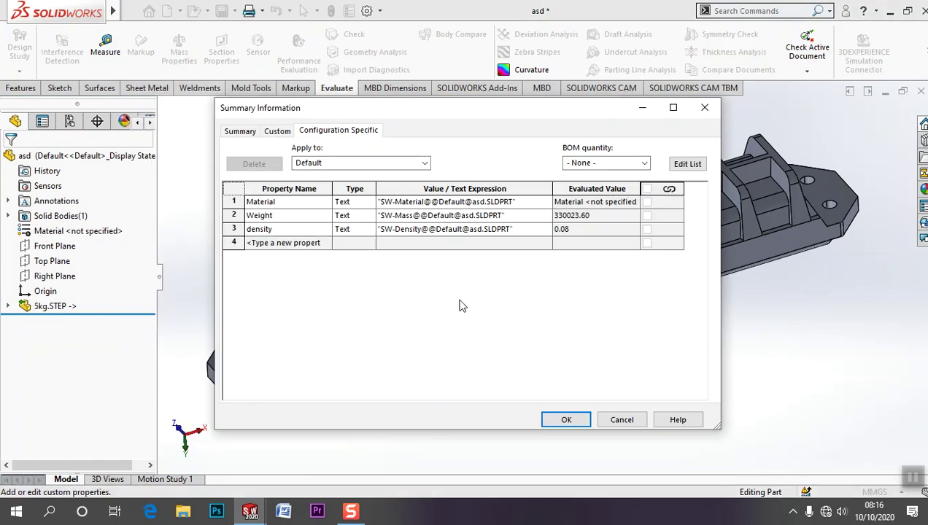
{"action": "left_click", "coordinate": [562, 423]}
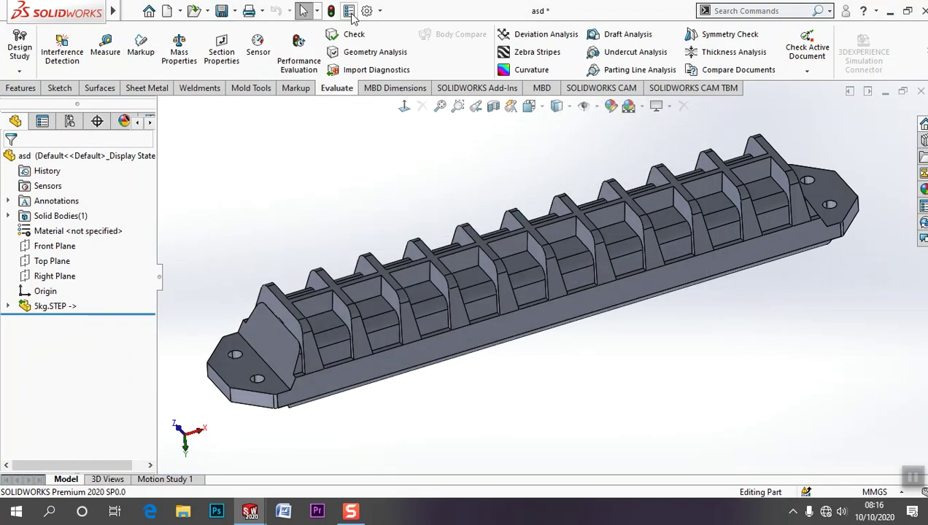
{"action": "left_click", "coordinate": [276, 11]}
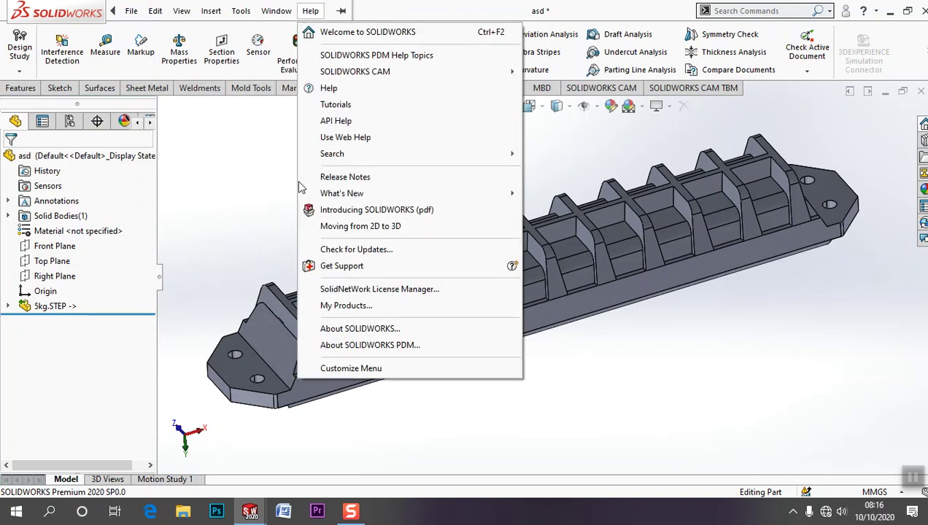
Pan the asd drawing to its title block and enter Edit Sheet Format with the Note tool.
{"action": "left_click", "coordinate": [325, 252]}
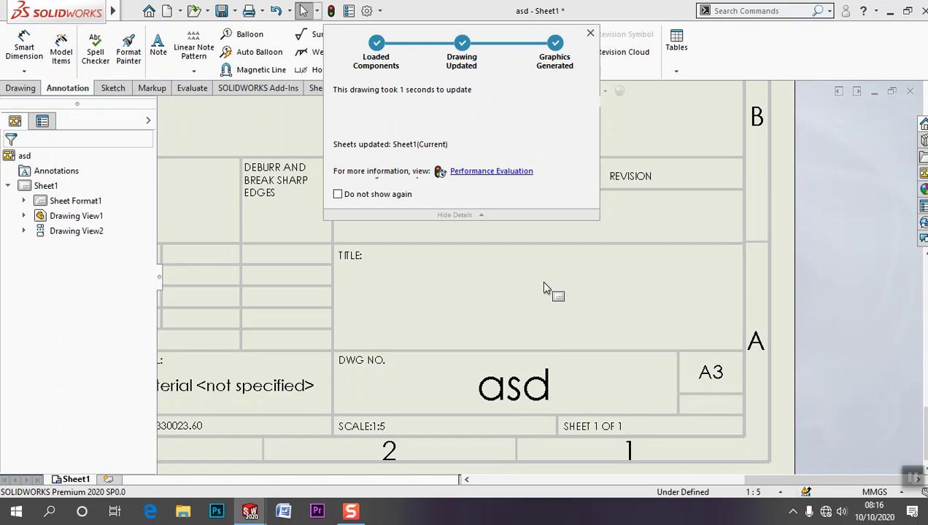
{"action": "scroll", "coordinate": [528, 205], "scroll_direction": "down", "scroll_amount": 2}
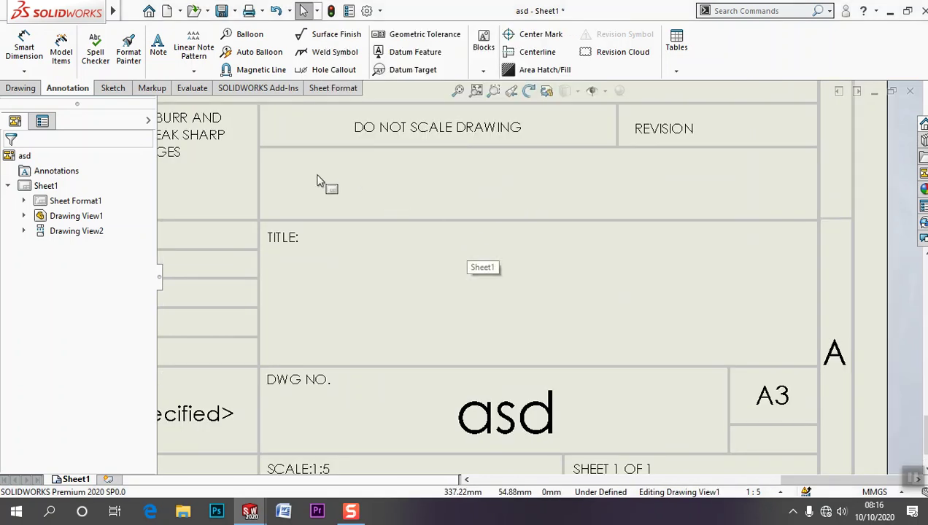
{"action": "middle_click_drag", "start_coordinate": [417, 203], "coordinate": [701, 206]}
{"action": "mouse_move", "coordinate": [230, 250]}
{"action": "middle_mouse_down"}
{"action": "mouse_move", "coordinate": [612, 273]}
{"action": "mouse_move", "coordinate": [611, 306]}
{"action": "mouse_move", "coordinate": [553, 306]}
{"action": "middle_mouse_up"}
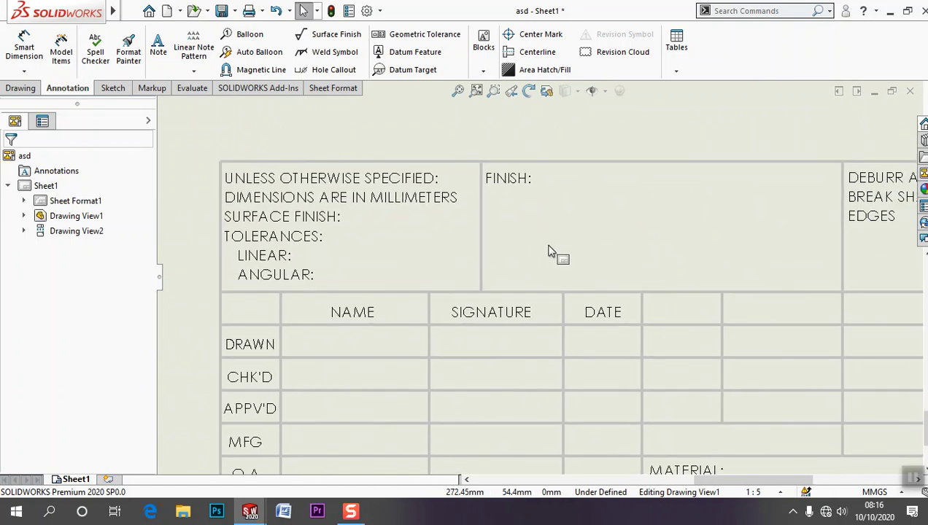
{"action": "right_click", "coordinate": [550, 250]}
{"action": "left_click", "coordinate": [608, 272]}
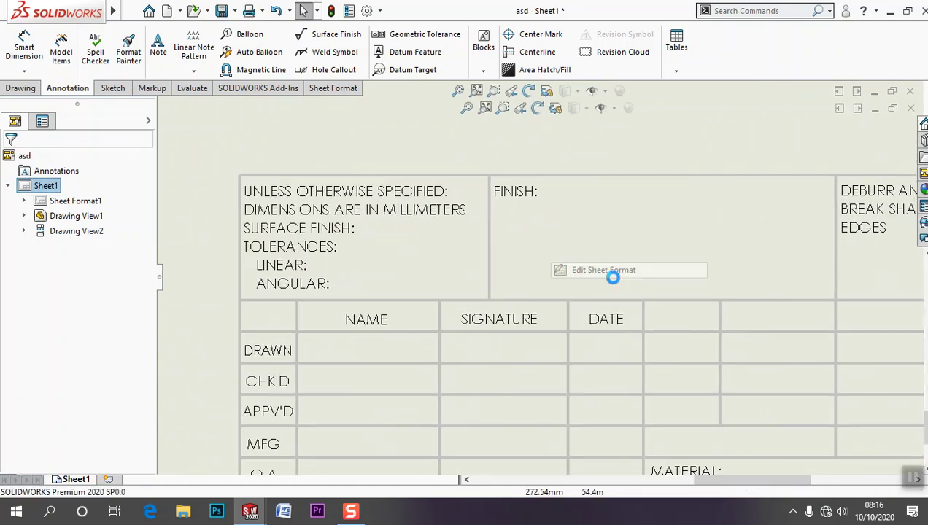
{"action": "left_click", "coordinate": [158, 51]}
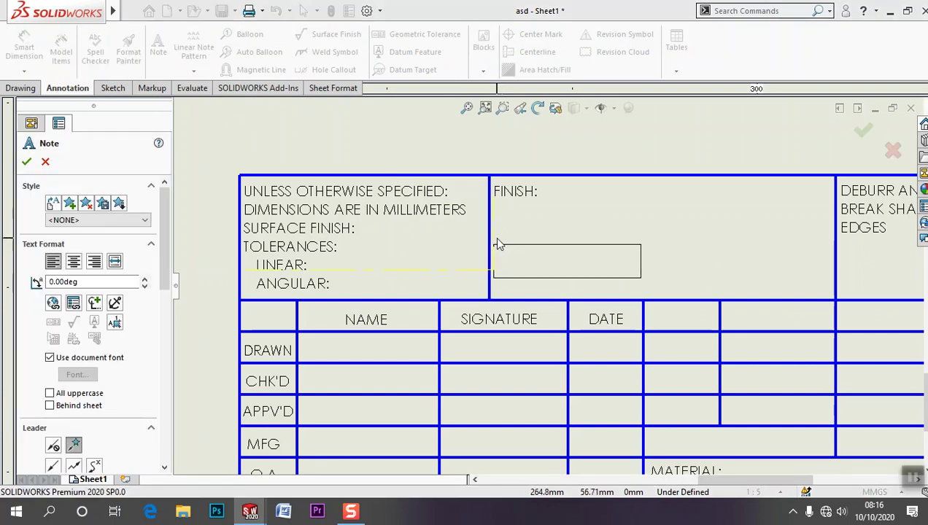
Place two 'Density' notes in the title block's FINISH cell and start editing the second one.
{"action": "left_click", "coordinate": [494, 238]}
{"action": "type", "text": "Density"}
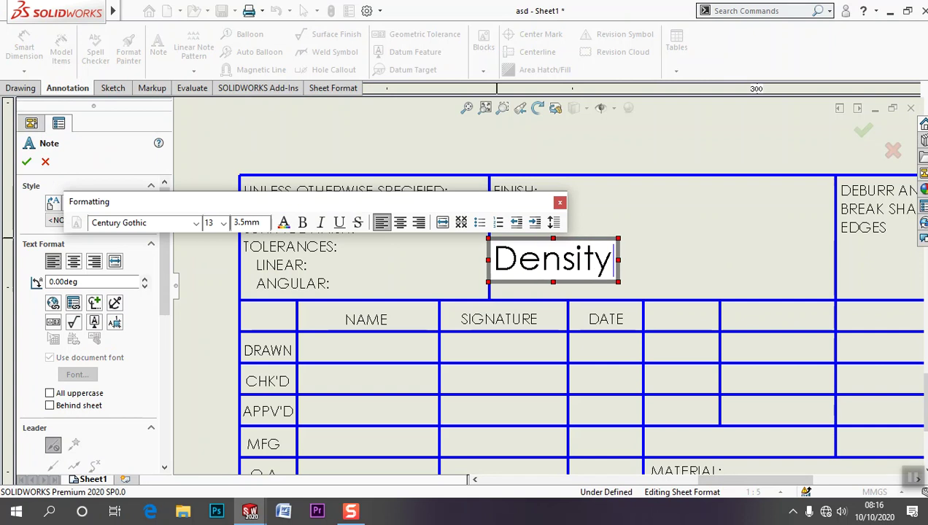
{"action": "left_click", "coordinate": [643, 261]}
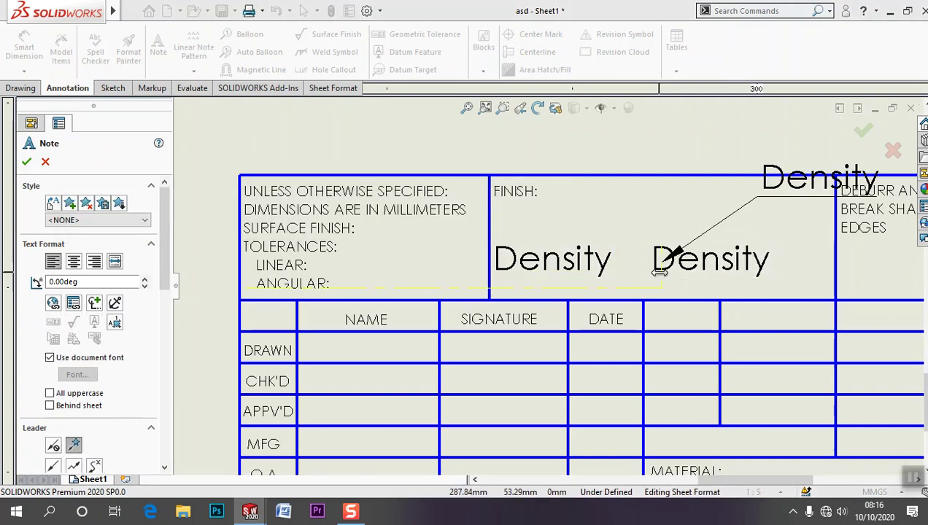
{"action": "key", "text": "Escape"}
{"action": "left_click", "coordinate": [690, 268]}
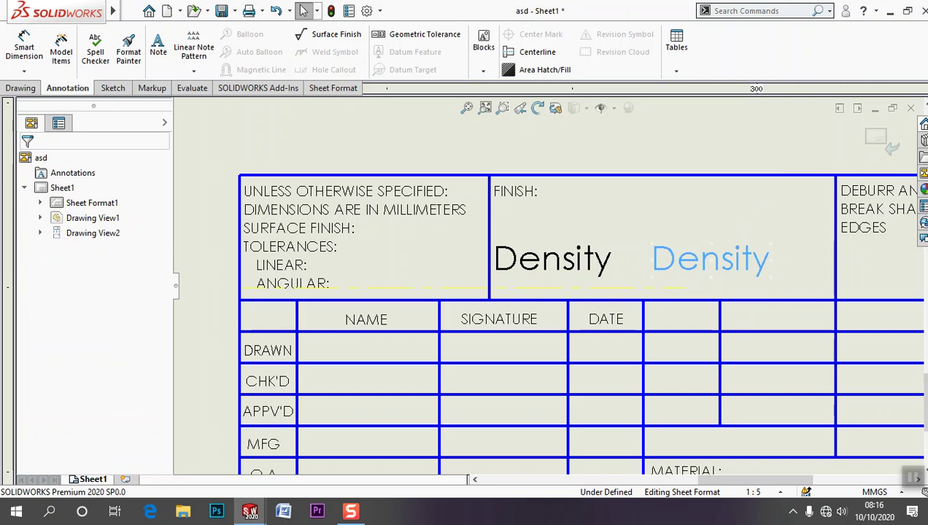
{"action": "double_click", "coordinate": [690, 267]}
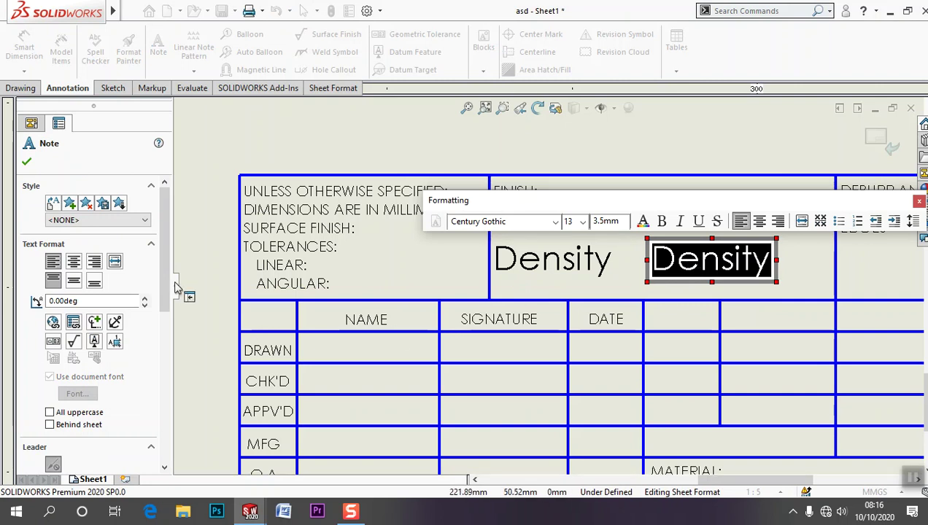
{"action": "mouse_move", "coordinate": [164, 267]}
{"action": "left_mouse_down"}
{"action": "mouse_move", "coordinate": [165, 286]}
{"action": "mouse_move", "coordinate": [164, 266]}
{"action": "left_mouse_up"}
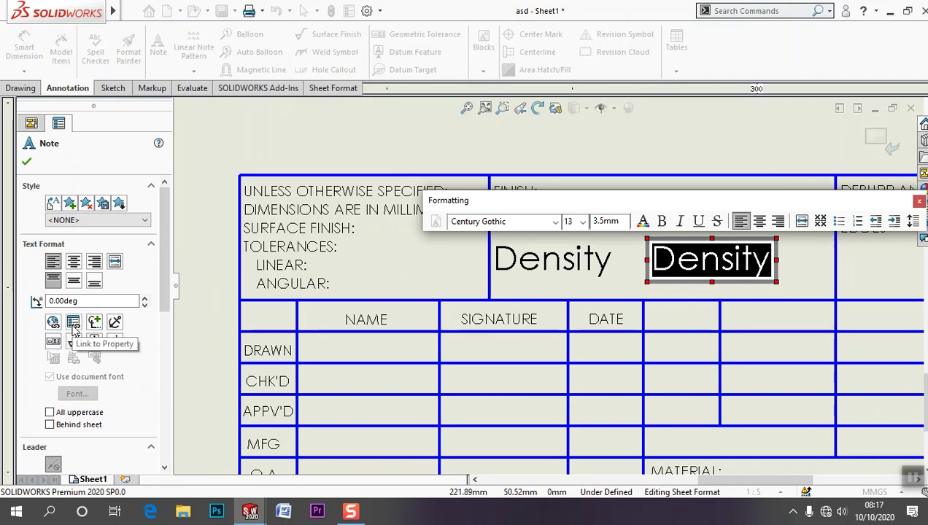
Link the second note to the model's density property so it reads 'Density 0.08'.
{"action": "left_click", "coordinate": [73, 325]}
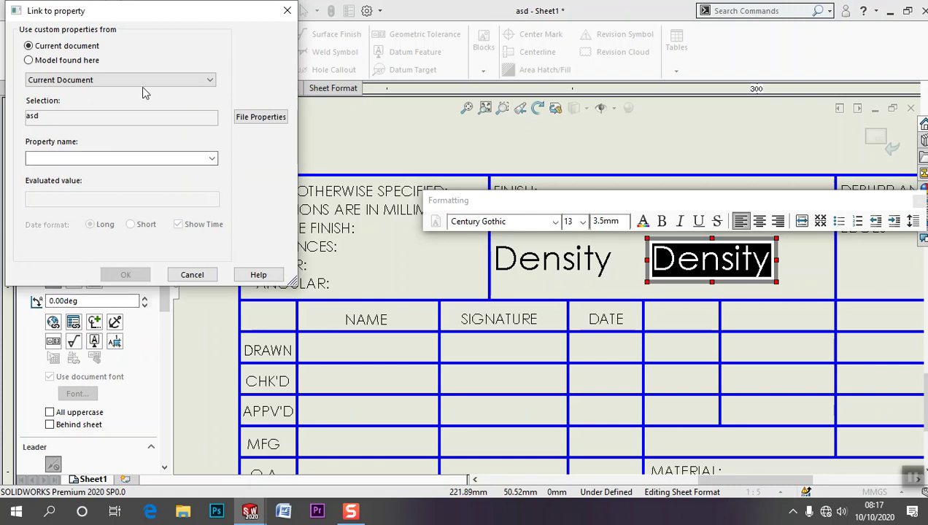
{"action": "left_click", "coordinate": [212, 159]}
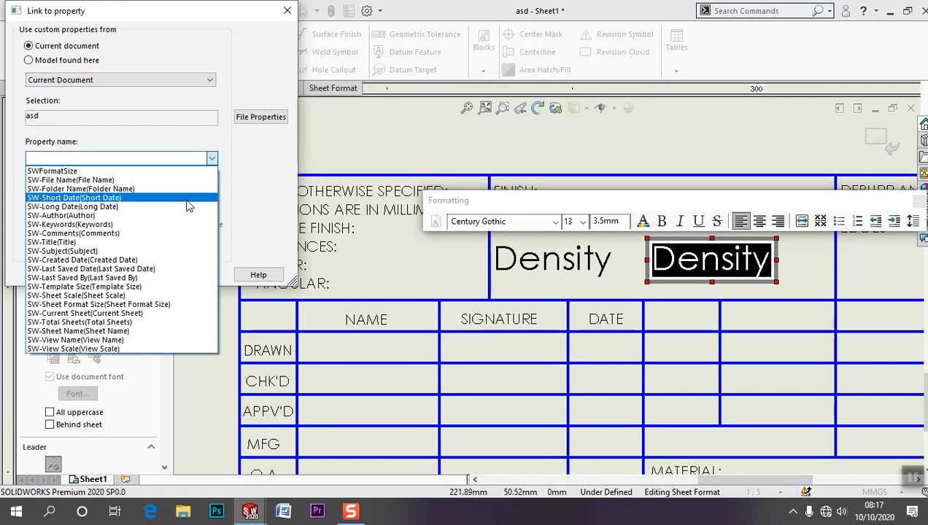
{"action": "left_click", "coordinate": [174, 105]}
{"action": "left_click", "coordinate": [177, 82]}
{"action": "left_click", "coordinate": [175, 89]}
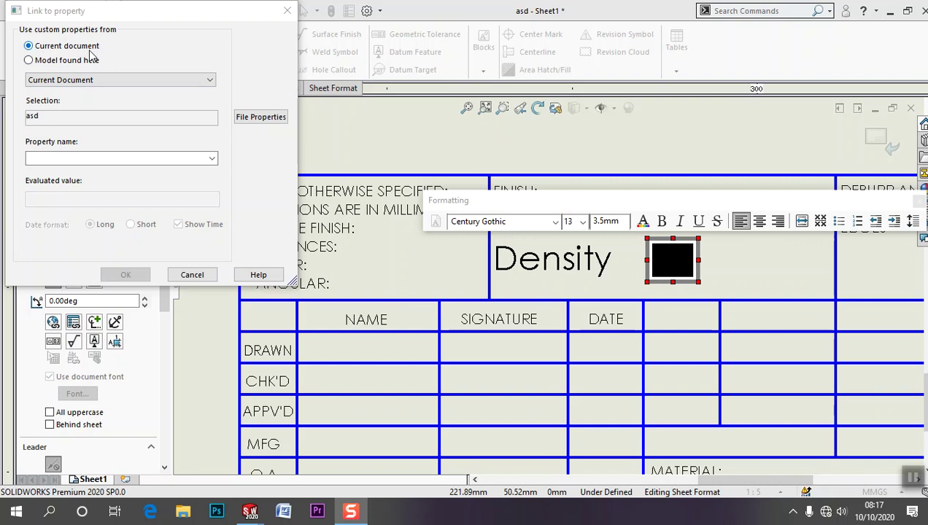
{"action": "left_click", "coordinate": [30, 60]}
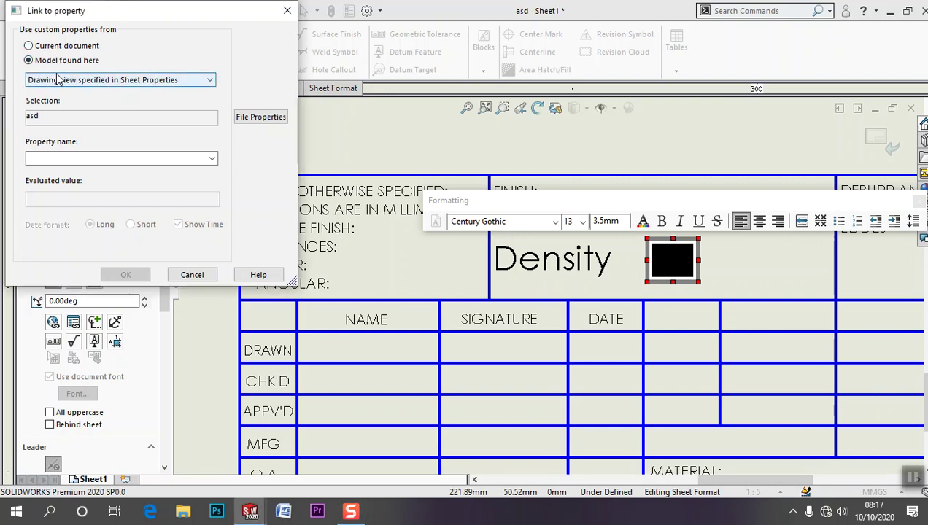
{"action": "left_click", "coordinate": [187, 159]}
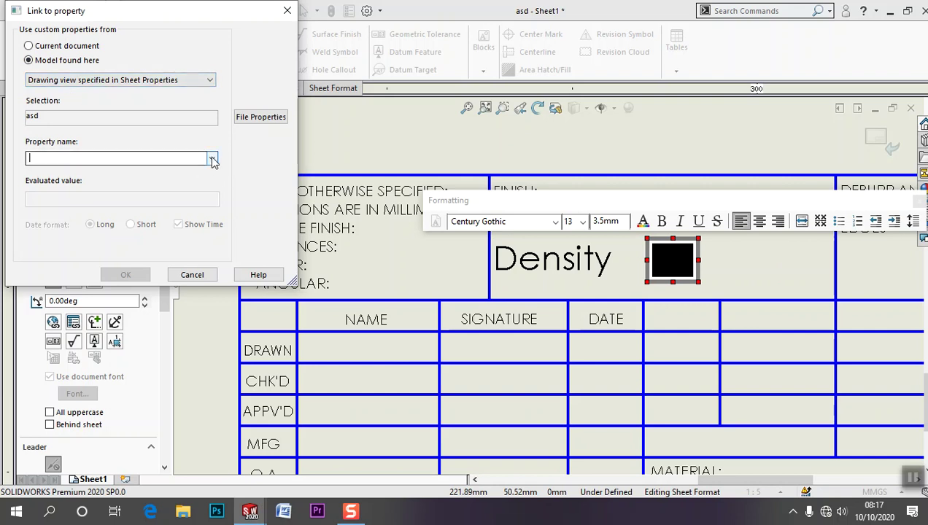
{"action": "left_click", "coordinate": [213, 160]}
{"action": "left_click", "coordinate": [76, 191]}
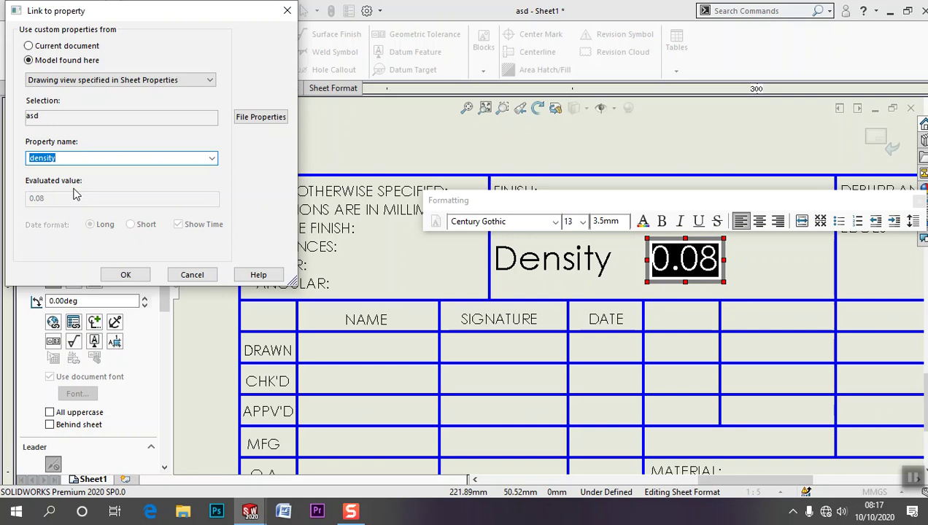
{"action": "left_click", "coordinate": [121, 275]}
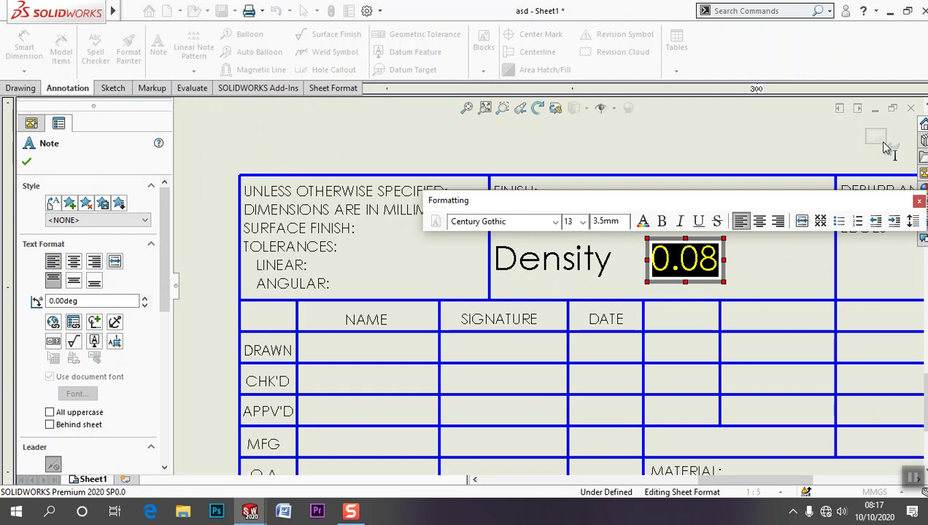
{"action": "left_click", "coordinate": [793, 269]}
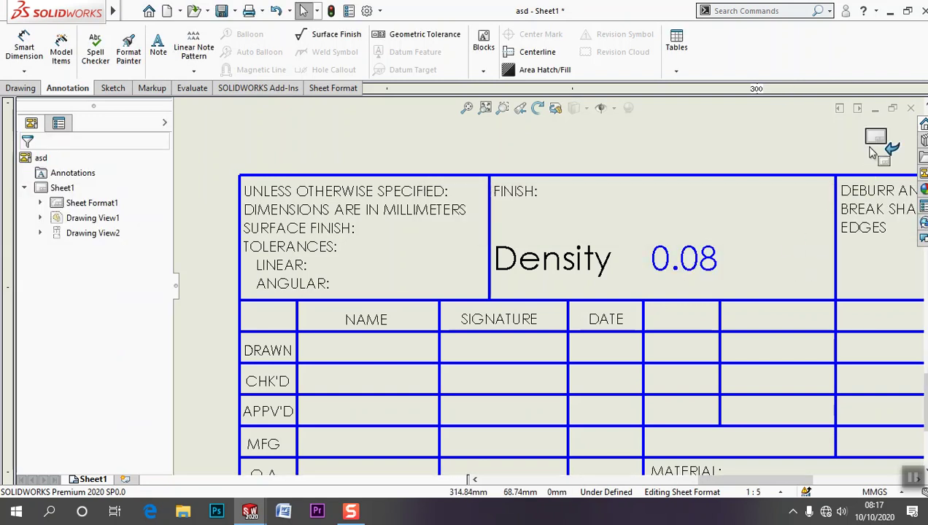
Exit sheet format editing and switch to the asd part model.
{"action": "left_click", "coordinate": [878, 144]}
{"action": "scroll", "coordinate": [807, 207], "scroll_direction": "up", "scroll_amount": 1}
{"action": "scroll", "coordinate": [783, 257], "scroll_direction": "up", "scroll_amount": 2}
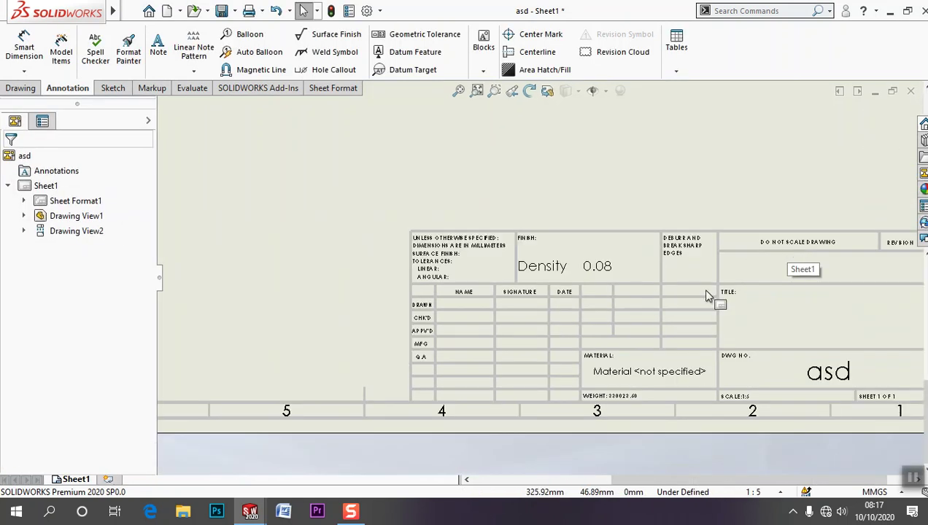
{"action": "scroll", "coordinate": [766, 277], "scroll_direction": "up", "scroll_amount": 2}
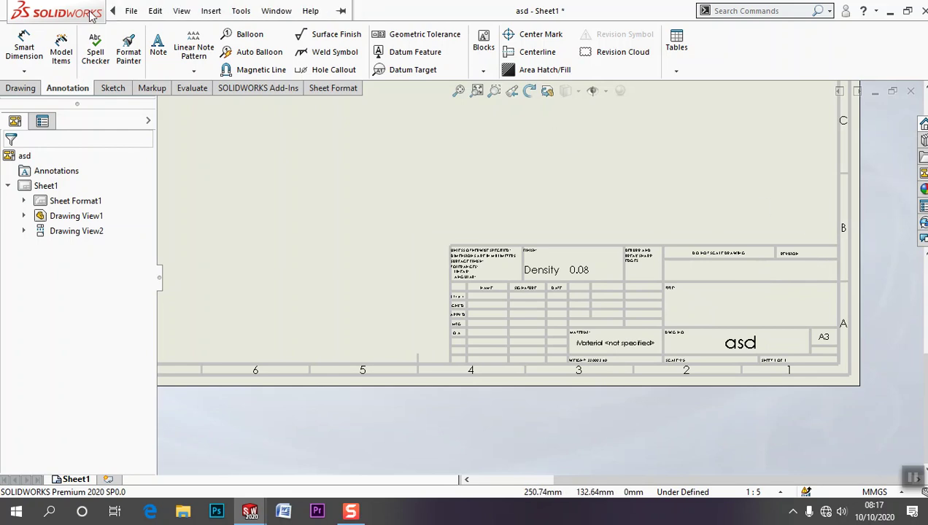
{"action": "left_click", "coordinate": [276, 10]}
{"action": "left_click", "coordinate": [292, 219]}
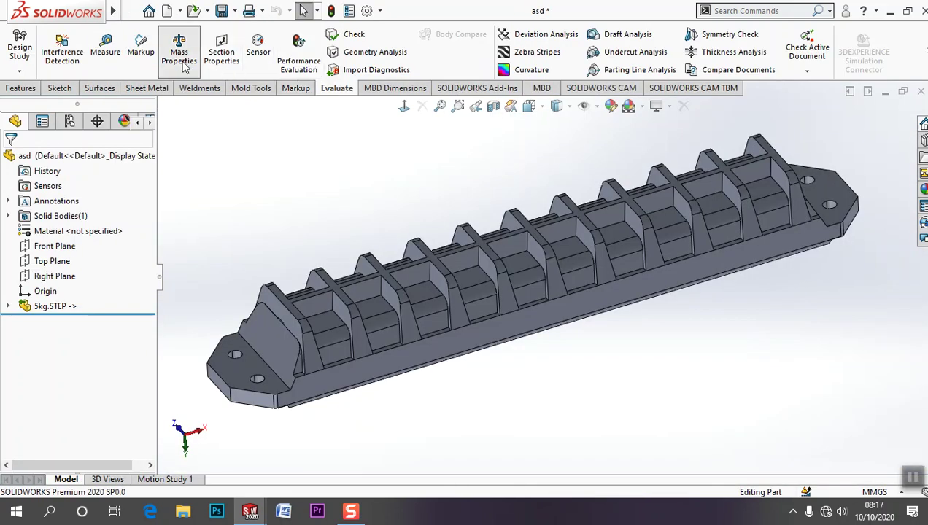
Recalculate mass properties with a custom density of 0.125 g/mm^3, giving 528.88 kg.
{"action": "left_click", "coordinate": [179, 50]}
{"action": "left_click", "coordinate": [273, 50]}
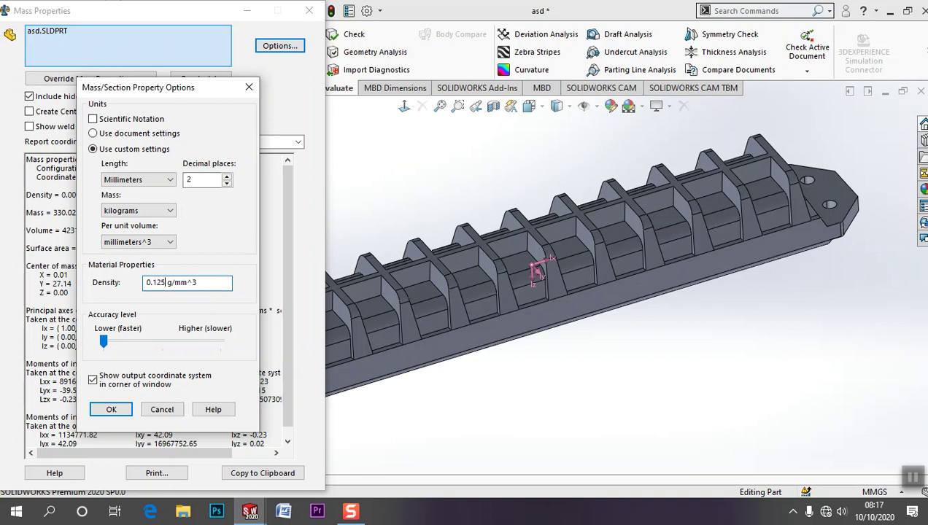
{"action": "left_click", "coordinate": [110, 410]}
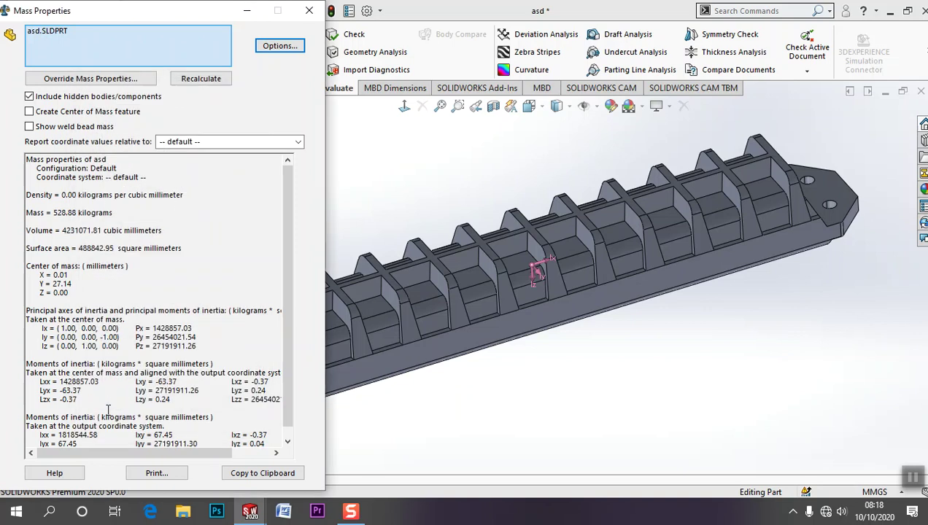
{"action": "key", "text": "Escape"}
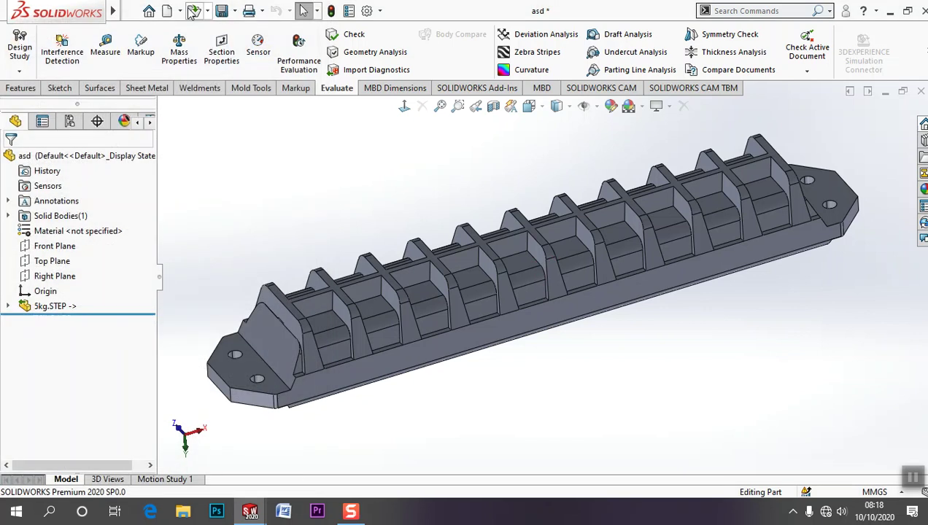
{"action": "left_click", "coordinate": [276, 10]}
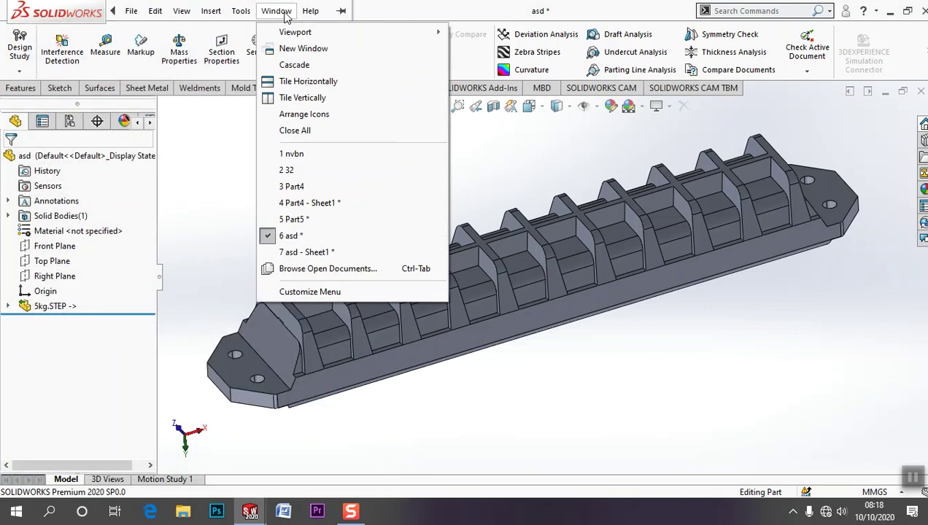
{"action": "left_click", "coordinate": [300, 250]}
{"action": "scroll", "coordinate": [572, 287], "scroll_direction": "down", "scroll_amount": 2}
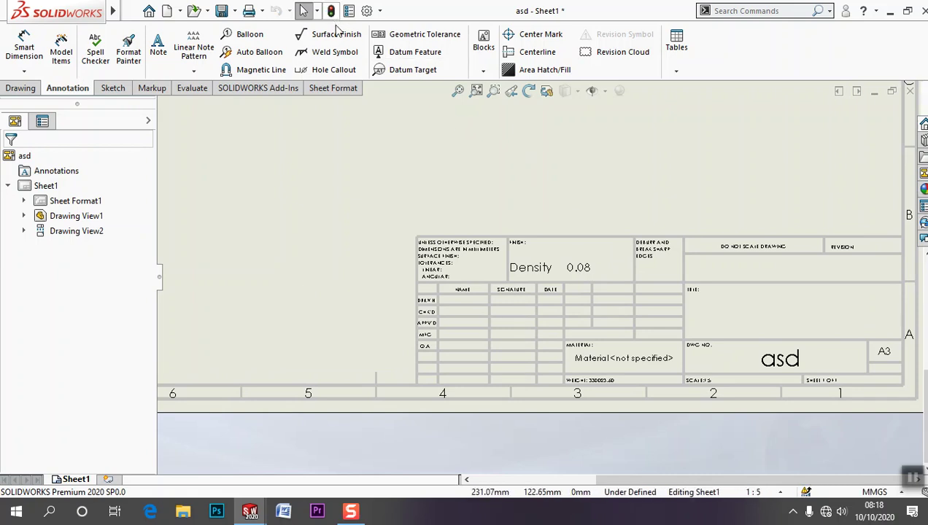
{"action": "scroll", "coordinate": [632, 297], "scroll_direction": "up", "scroll_amount": 1}
{"action": "scroll", "coordinate": [632, 298], "scroll_direction": "up", "scroll_amount": 1}
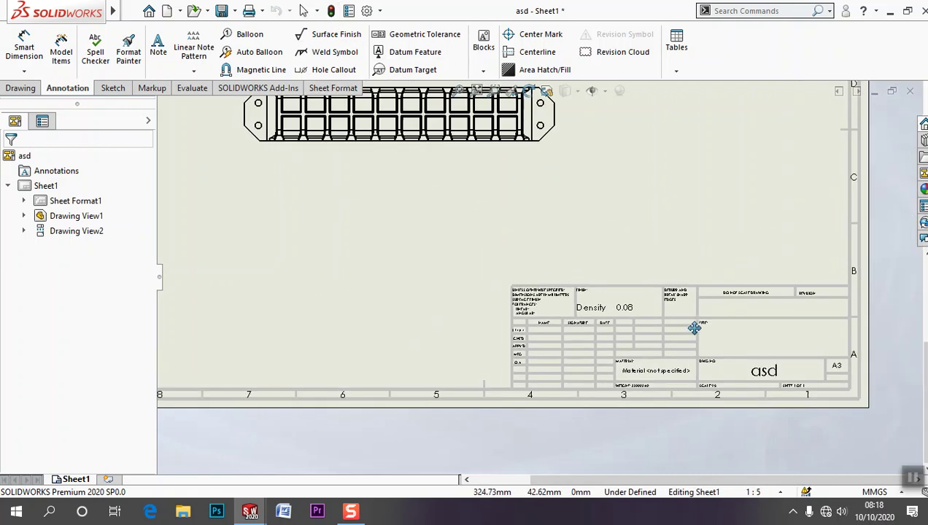
{"action": "scroll", "coordinate": [721, 331], "scroll_direction": "down", "scroll_amount": 1}
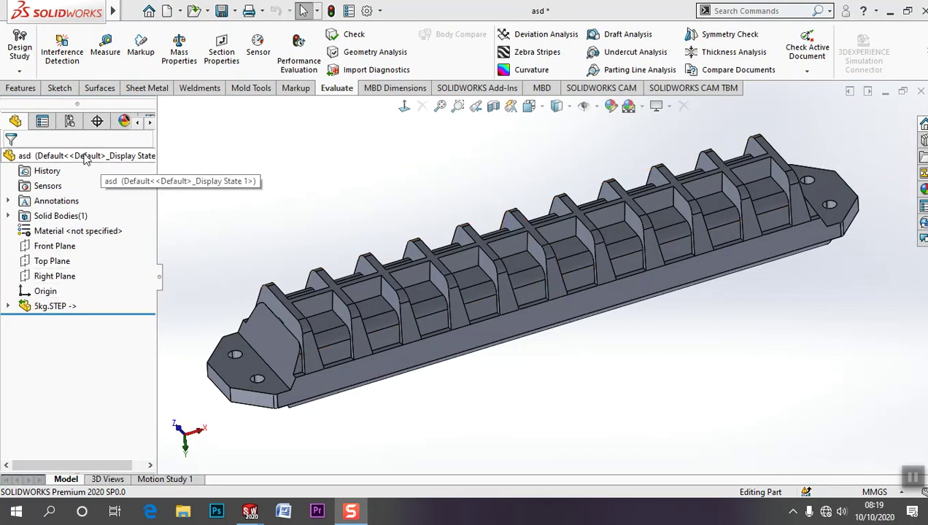
{"action": "right_click", "coordinate": [62, 232]}
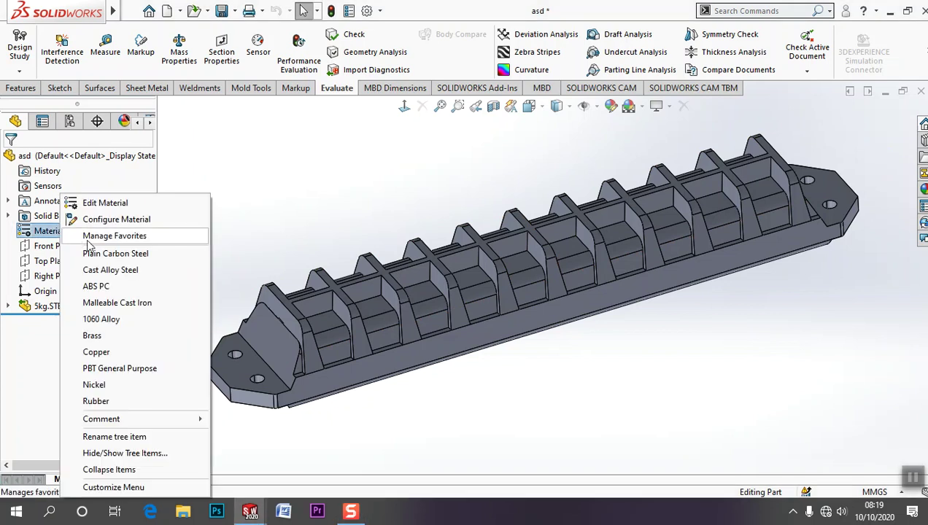
{"action": "left_click", "coordinate": [261, 201]}
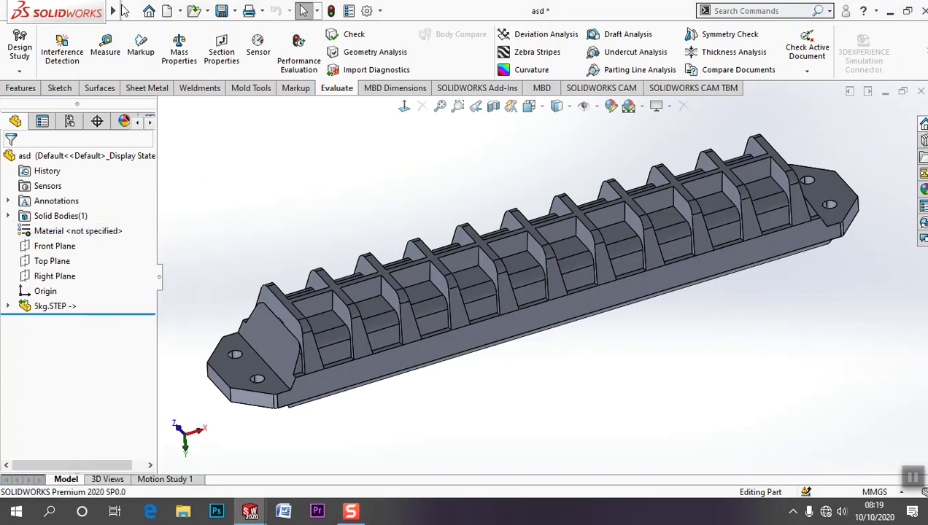
{"action": "left_click", "coordinate": [132, 11]}
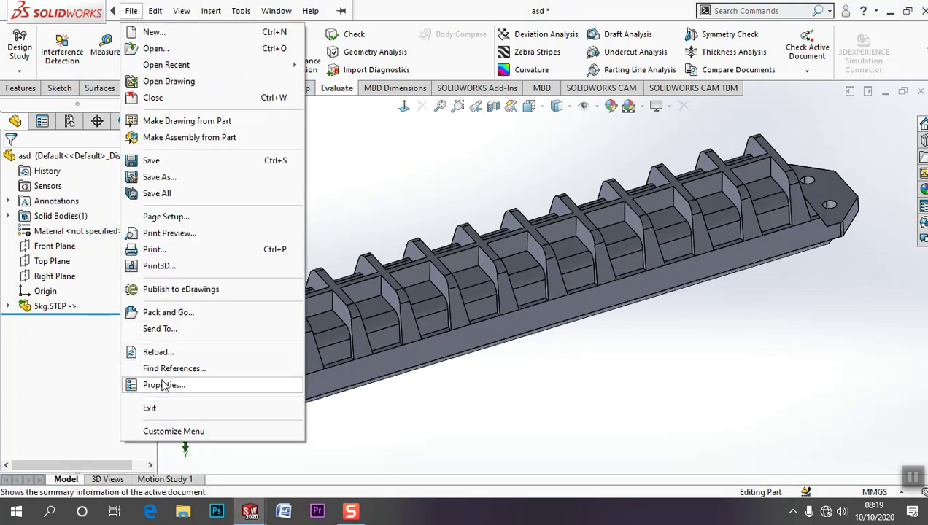
{"action": "left_click", "coordinate": [158, 382]}
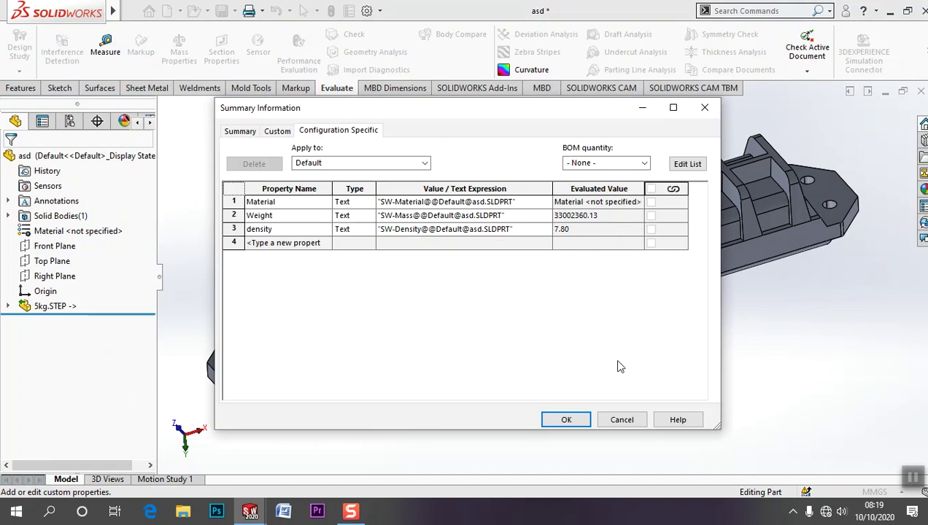
{"action": "left_click", "coordinate": [621, 420]}
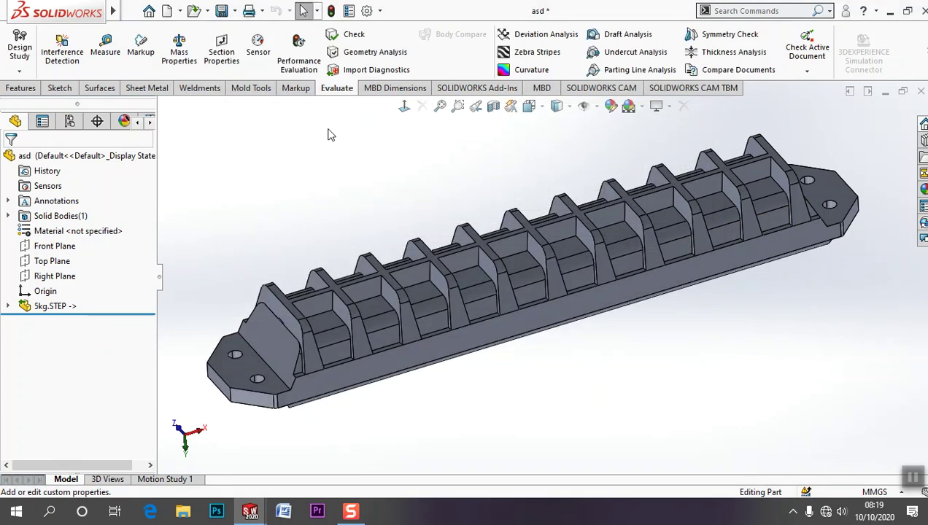
Set the custom density to 8.80 g/mm^3 in Mass Properties, giving 37233.43 kg.
{"action": "left_click", "coordinate": [179, 53]}
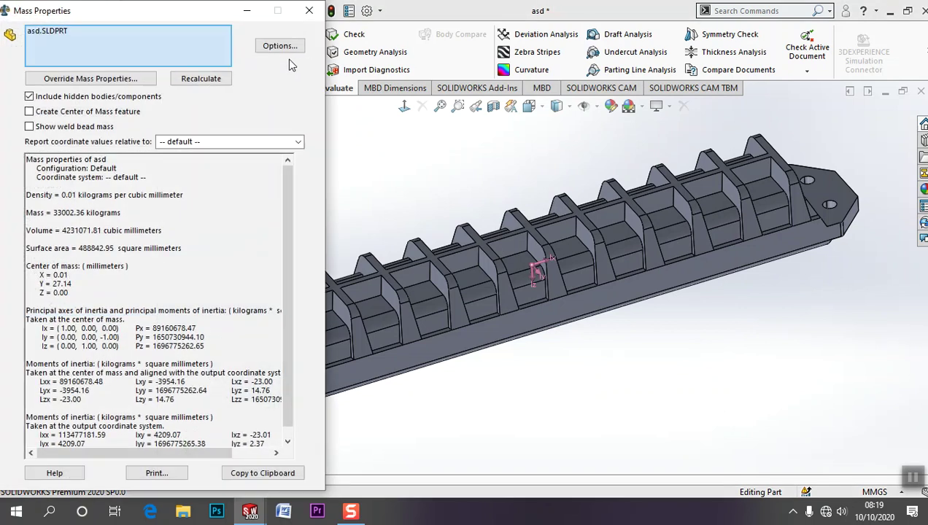
{"action": "left_click", "coordinate": [280, 46]}
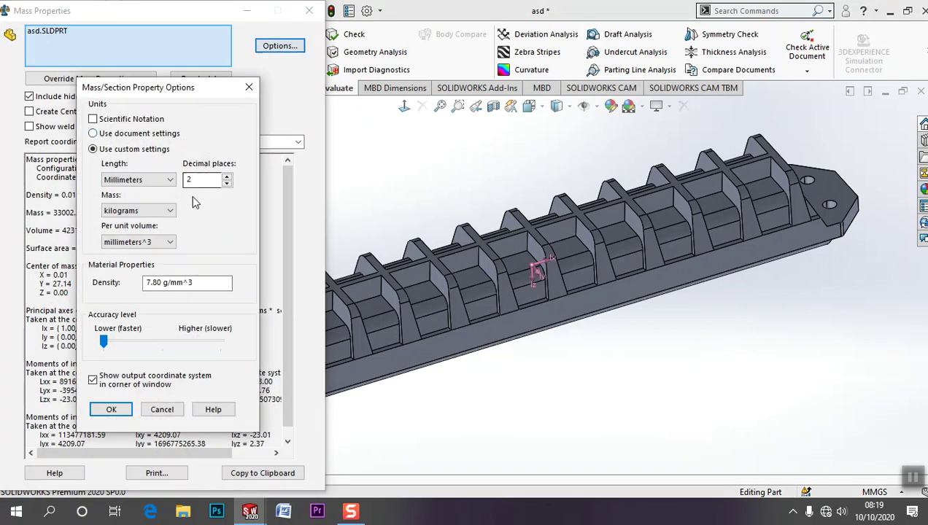
{"action": "double_click", "coordinate": [161, 283]}
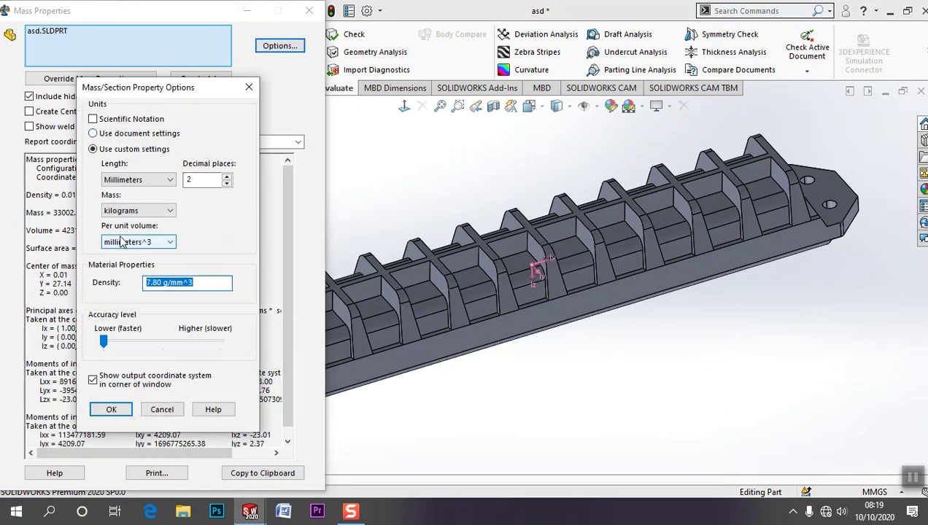
{"action": "type", "text": "8.8"}
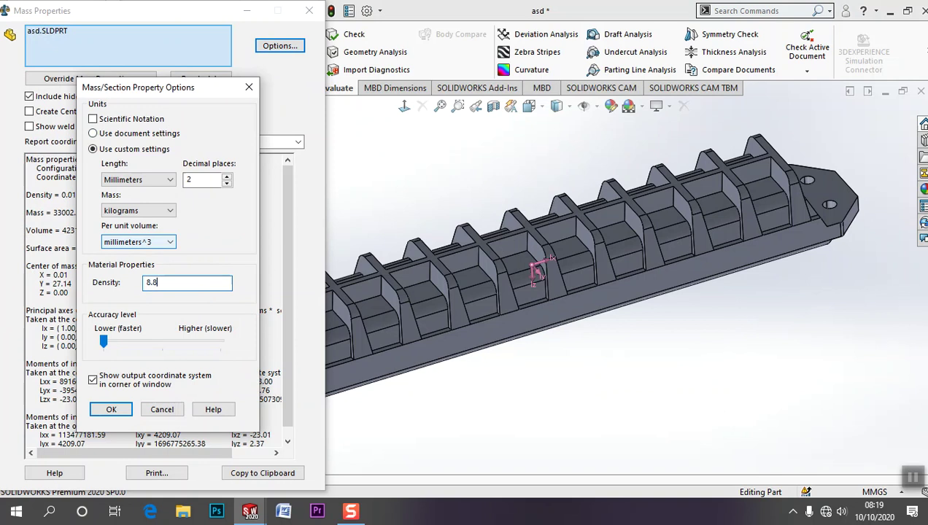
{"action": "key", "text": "Return"}
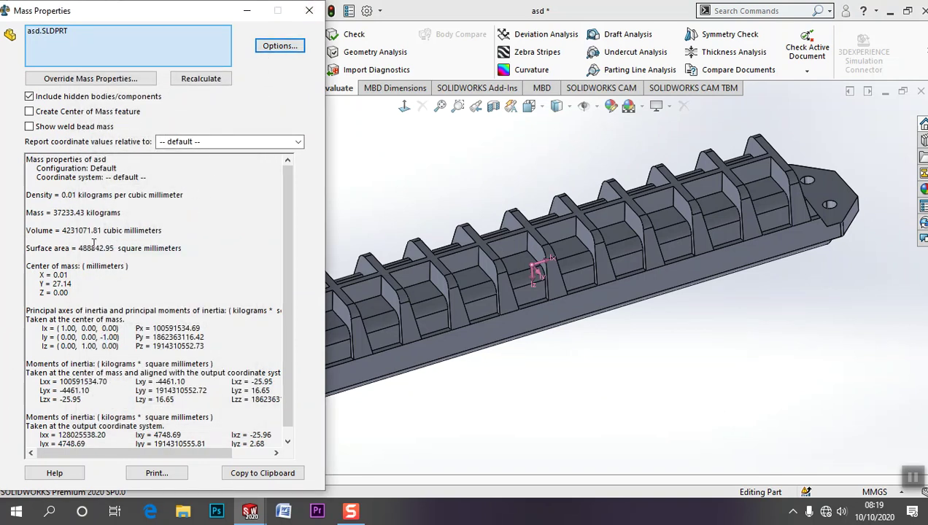
{"action": "left_click", "coordinate": [268, 51]}
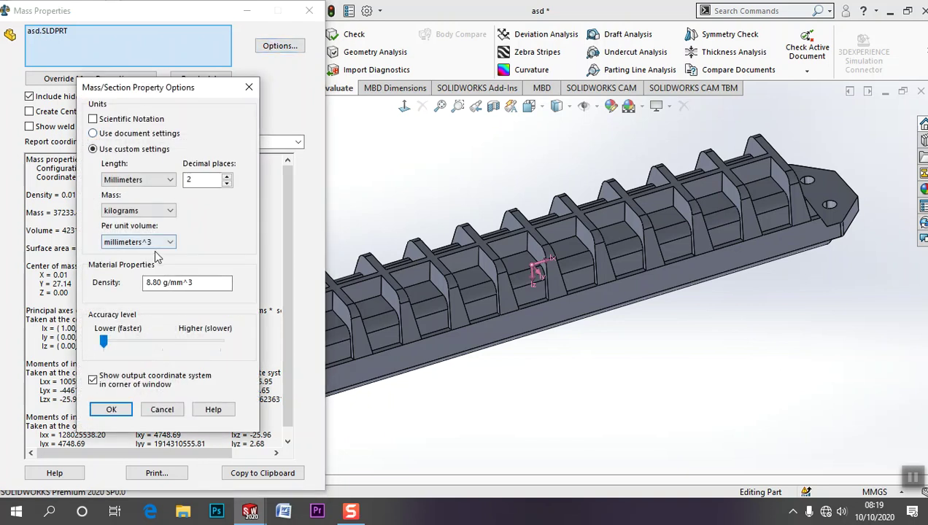
{"action": "left_click", "coordinate": [108, 410]}
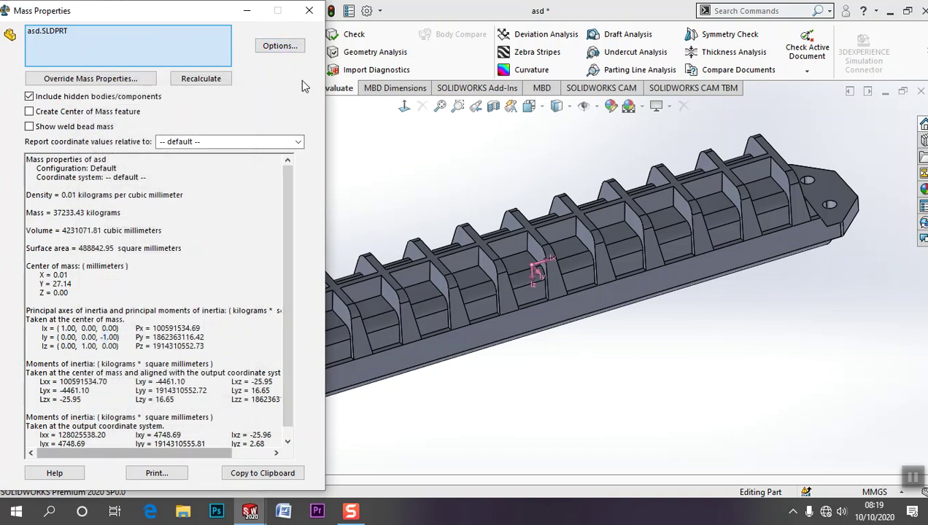
{"action": "left_click", "coordinate": [310, 10]}
Check the part's file properties now show density 8.80 and weight 37233431.94.
{"action": "left_click", "coordinate": [132, 10]}
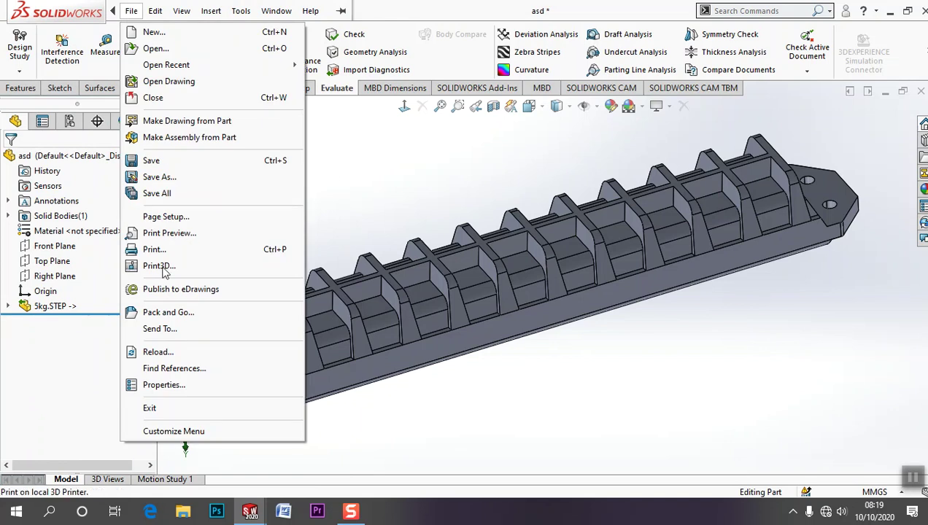
{"action": "left_click", "coordinate": [160, 384]}
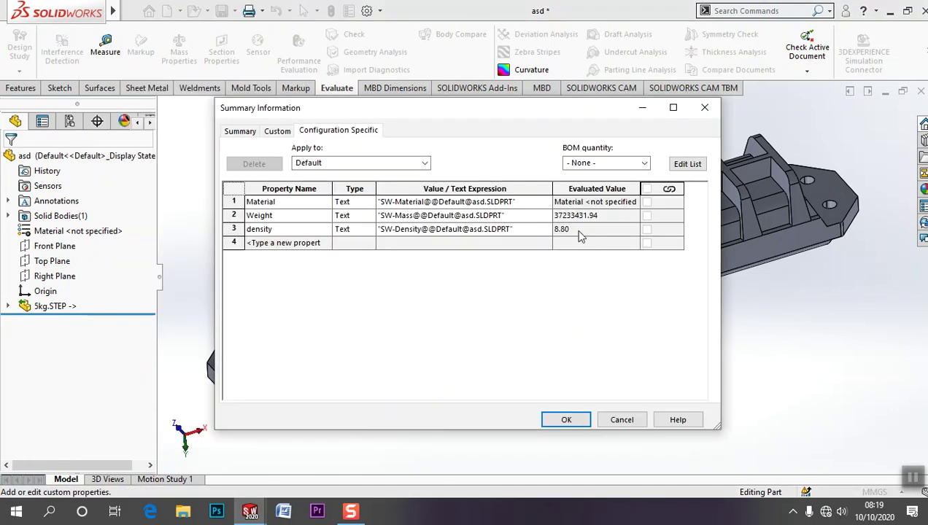
{"action": "left_click", "coordinate": [569, 425]}
{"action": "left_click", "coordinate": [131, 10]}
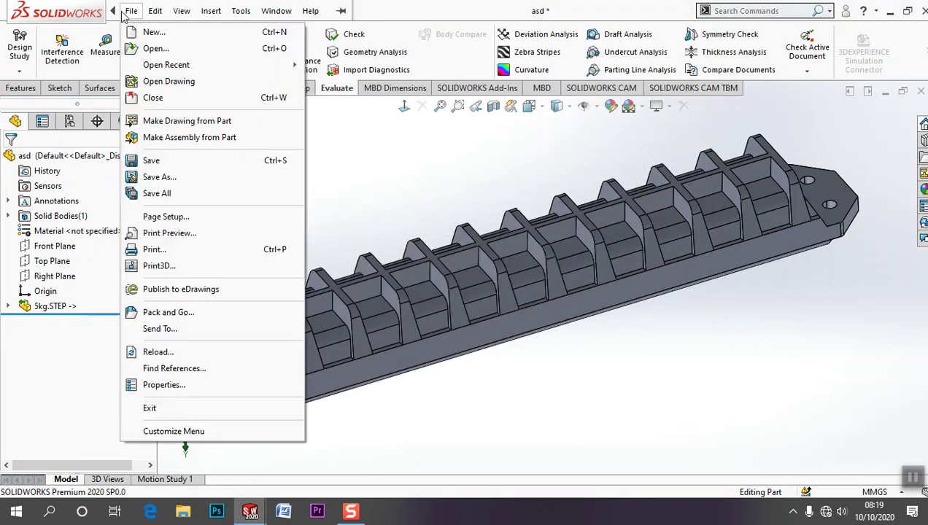
{"action": "left_click", "coordinate": [155, 10]}
{"action": "left_click", "coordinate": [276, 10]}
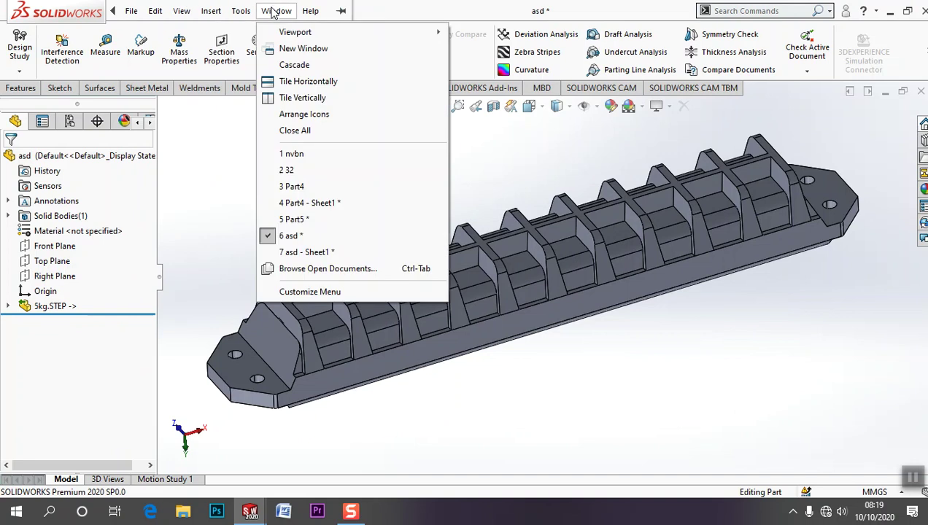
Switch to the asd drawing, rebuild, and zoom to confirm Density 8.80 and weight 37233431.94.
{"action": "left_click", "coordinate": [313, 256]}
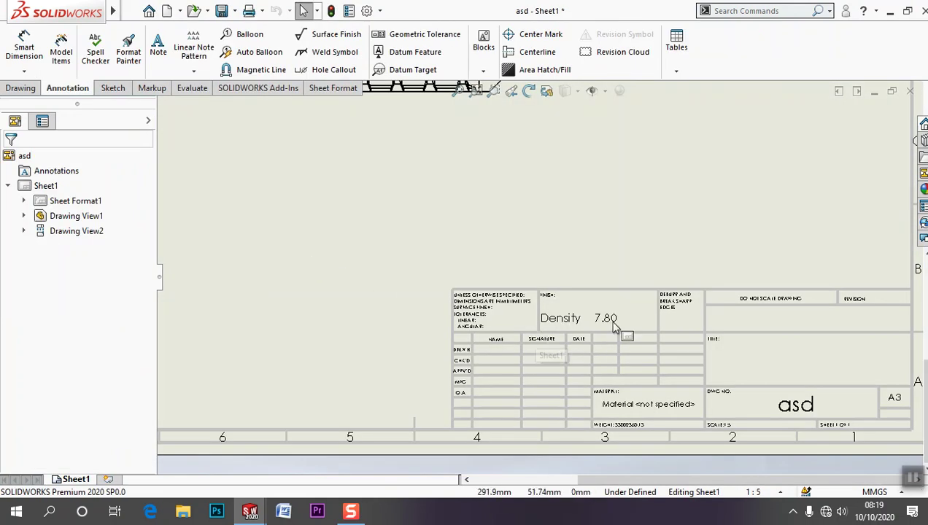
{"action": "left_click", "coordinate": [331, 11]}
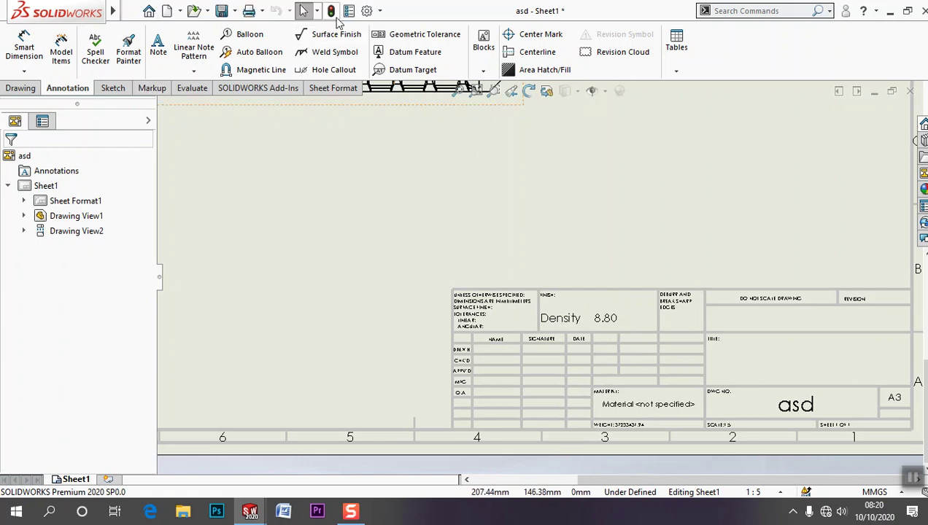
{"action": "scroll", "coordinate": [598, 299], "scroll_direction": "up", "scroll_amount": 2}
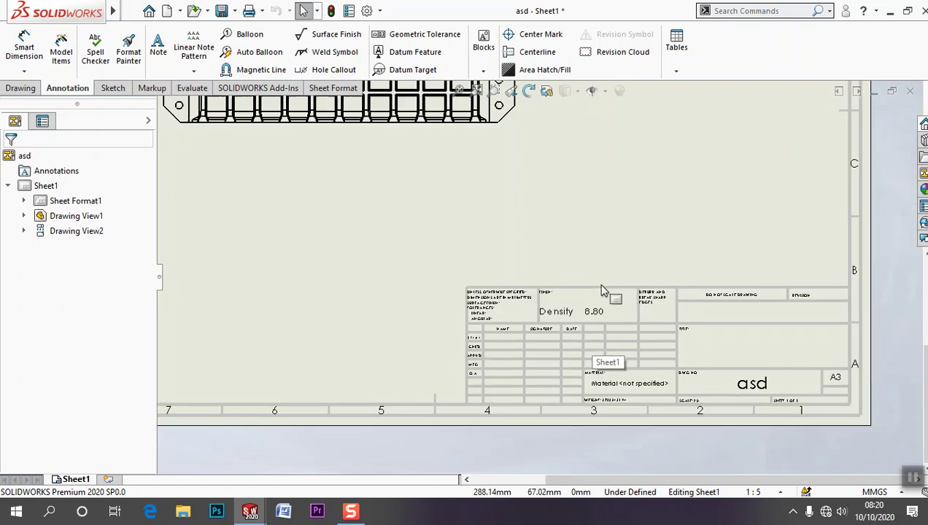
{"action": "scroll", "coordinate": [540, 288], "scroll_direction": "up", "scroll_amount": 2}
{"action": "scroll", "coordinate": [540, 288], "scroll_direction": "down", "scroll_amount": 1}
{"action": "scroll", "coordinate": [569, 321], "scroll_direction": "down", "scroll_amount": 1}
{"action": "scroll", "coordinate": [624, 290], "scroll_direction": "down", "scroll_amount": 2}
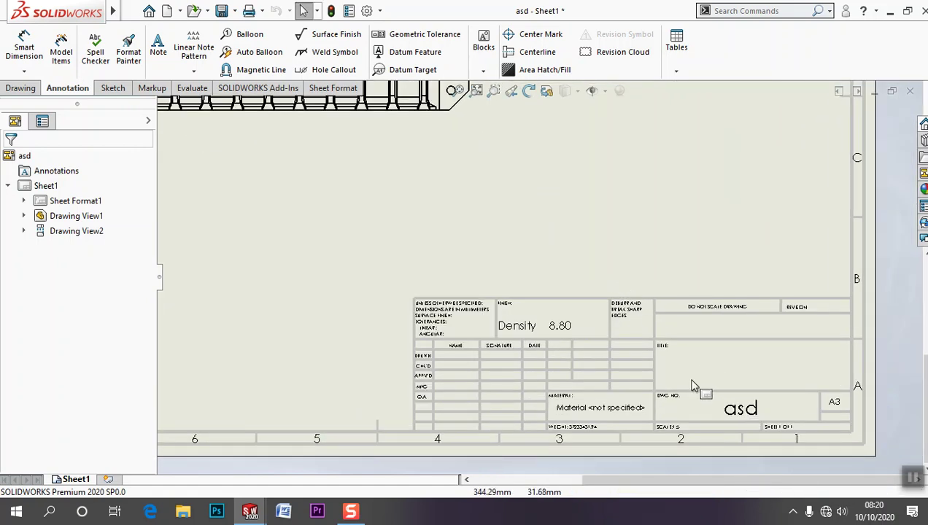
{"action": "scroll", "coordinate": [483, 355], "scroll_direction": "down", "scroll_amount": 1}
{"action": "scroll", "coordinate": [407, 361], "scroll_direction": "down", "scroll_amount": 1}
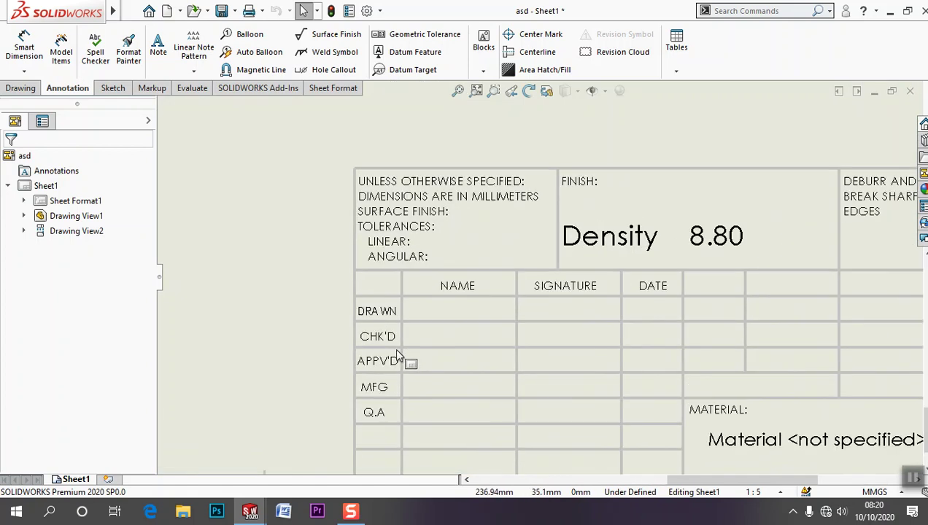
{"action": "scroll", "coordinate": [394, 347], "scroll_direction": "up", "scroll_amount": 2}
{"action": "scroll", "coordinate": [535, 332], "scroll_direction": "up", "scroll_amount": 1}
{"action": "scroll", "coordinate": [606, 318], "scroll_direction": "up", "scroll_amount": 1}
{"action": "scroll", "coordinate": [606, 318], "scroll_direction": "down", "scroll_amount": 1}
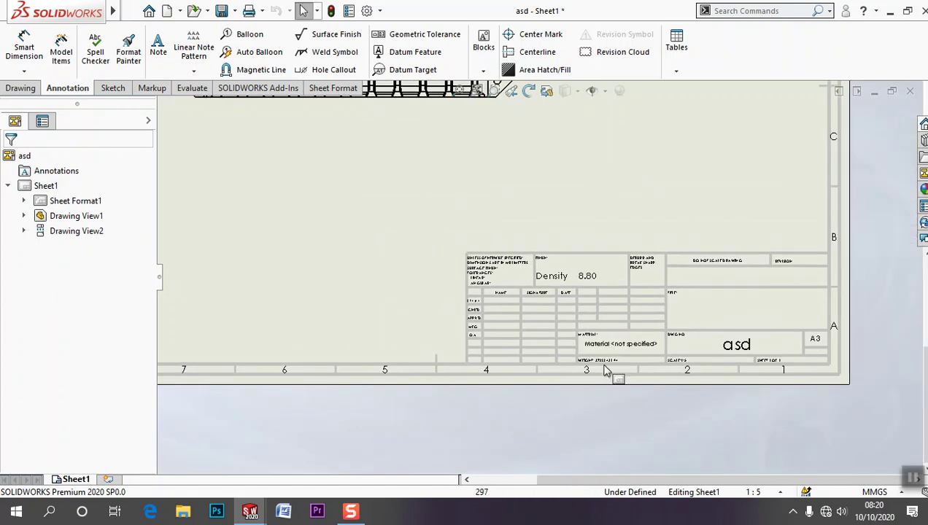
{"action": "scroll", "coordinate": [609, 328], "scroll_direction": "down", "scroll_amount": 2}
{"action": "scroll", "coordinate": [501, 249], "scroll_direction": "down", "scroll_amount": 1}
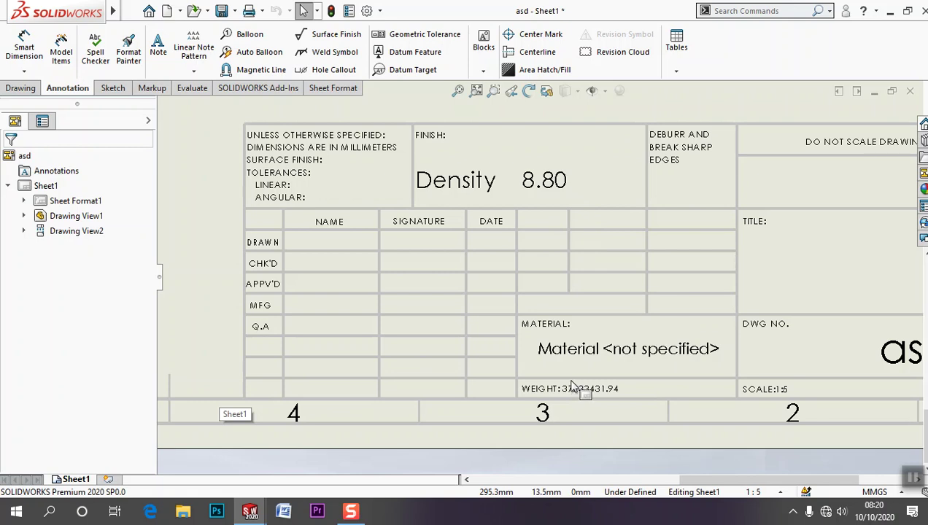
{"action": "scroll", "coordinate": [617, 352], "scroll_direction": "up", "scroll_amount": 2}
{"action": "scroll", "coordinate": [563, 284], "scroll_direction": "up", "scroll_amount": 2}
Pan the sheet and load the refreshed asd model views into the View Palette.
{"action": "scroll", "coordinate": [555, 278], "scroll_direction": "down", "scroll_amount": 1}
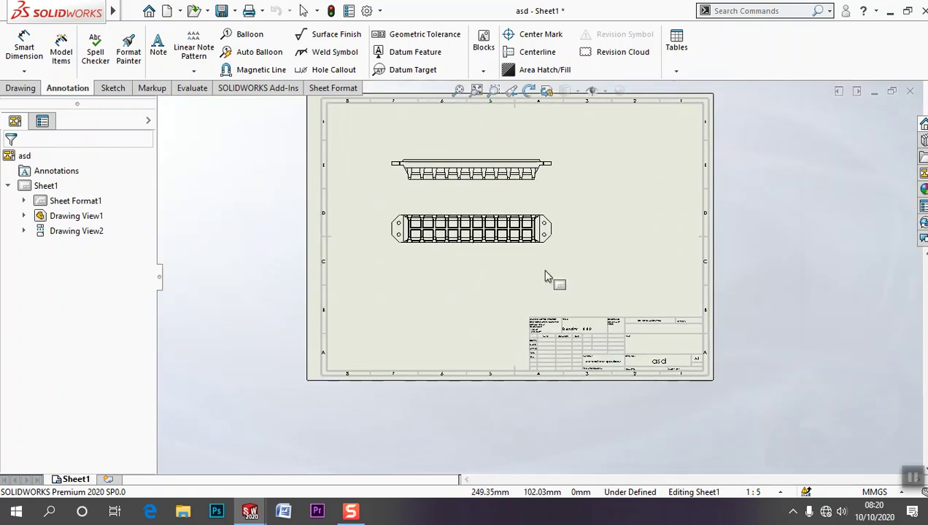
{"action": "scroll", "coordinate": [540, 248], "scroll_direction": "down", "scroll_amount": 2}
{"action": "middle_click_drag", "start_coordinate": [533, 219], "coordinate": [568, 234]}
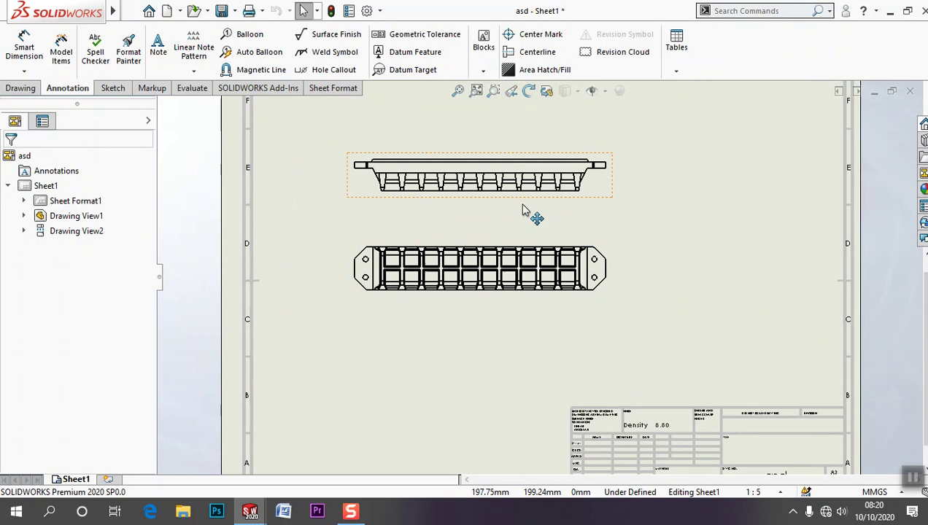
{"action": "left_click", "coordinate": [923, 173]}
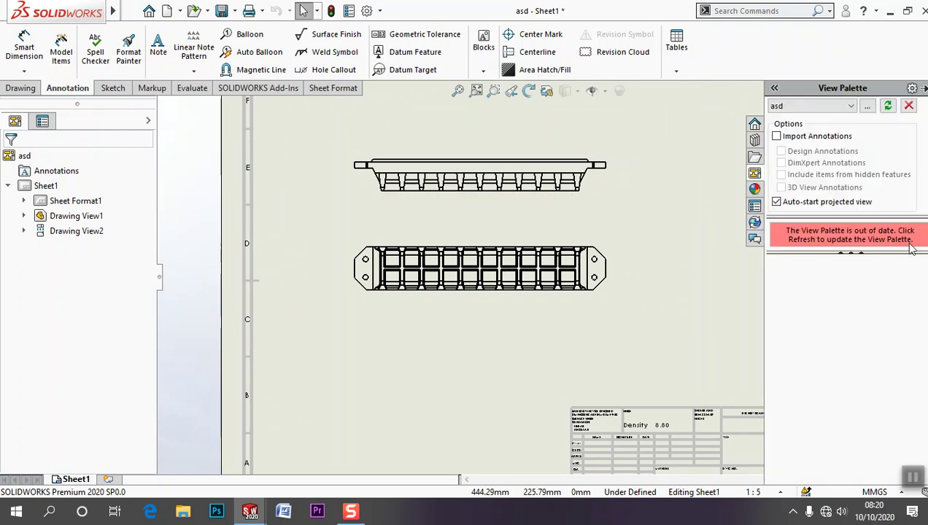
{"action": "left_click", "coordinate": [887, 106]}
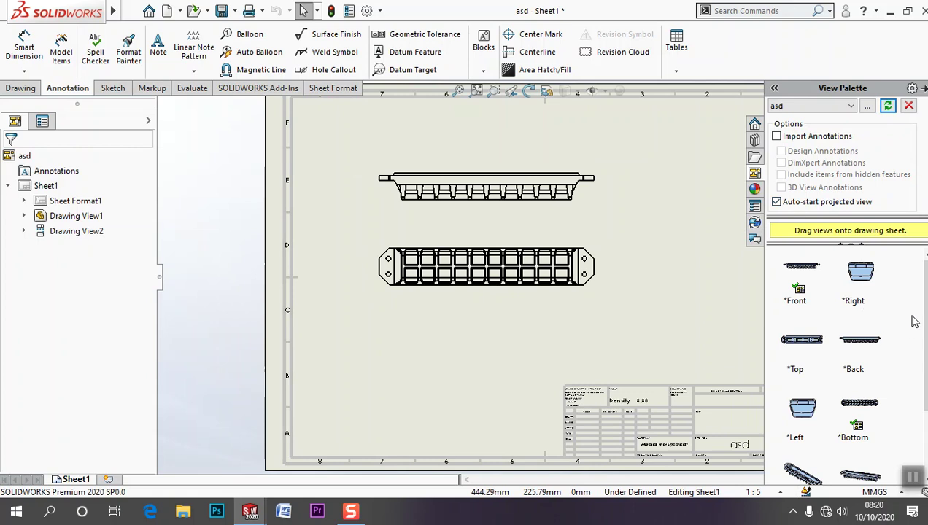
Place the Isometric view to the right of the existing views, then close the drawing.
{"action": "scroll", "coordinate": [912, 317], "scroll_direction": "down", "scroll_amount": 3}
{"action": "left_click_drag", "start_coordinate": [799, 379], "coordinate": [697, 272]}
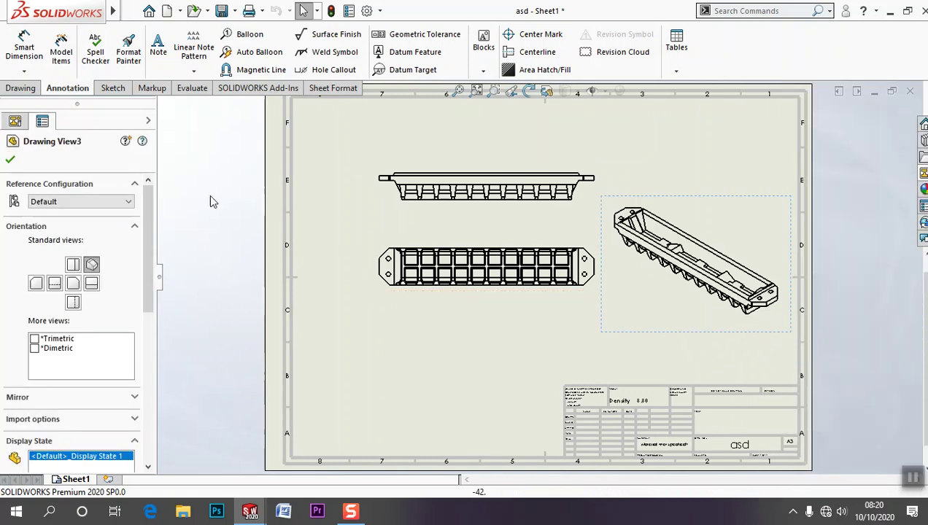
{"action": "left_click", "coordinate": [11, 159]}
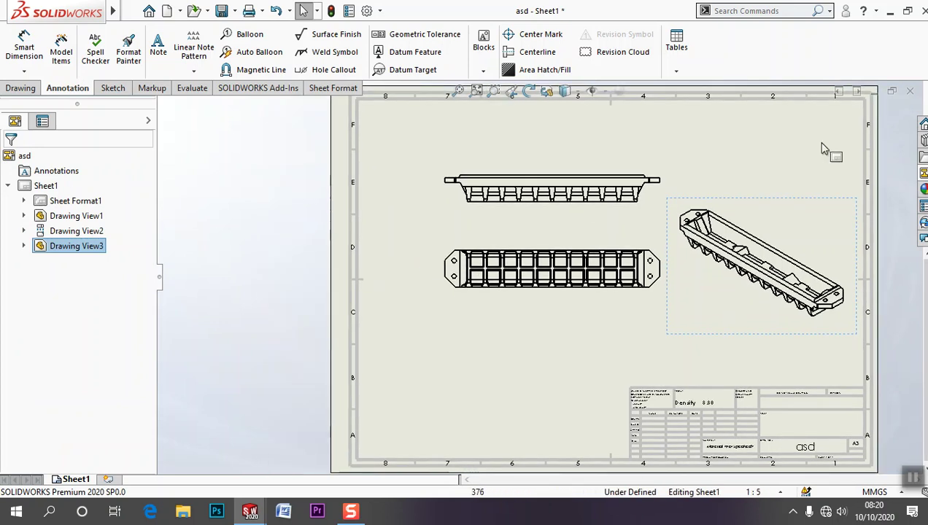
{"action": "left_click", "coordinate": [917, 90]}
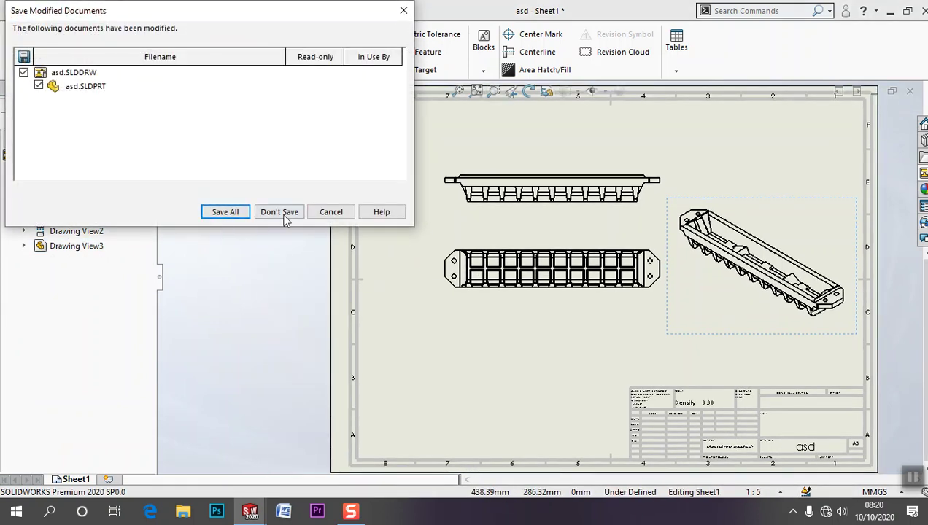
Discard the drawing changes, then fit and orbit the asd part model to inspect it.
{"action": "left_click", "coordinate": [285, 218]}
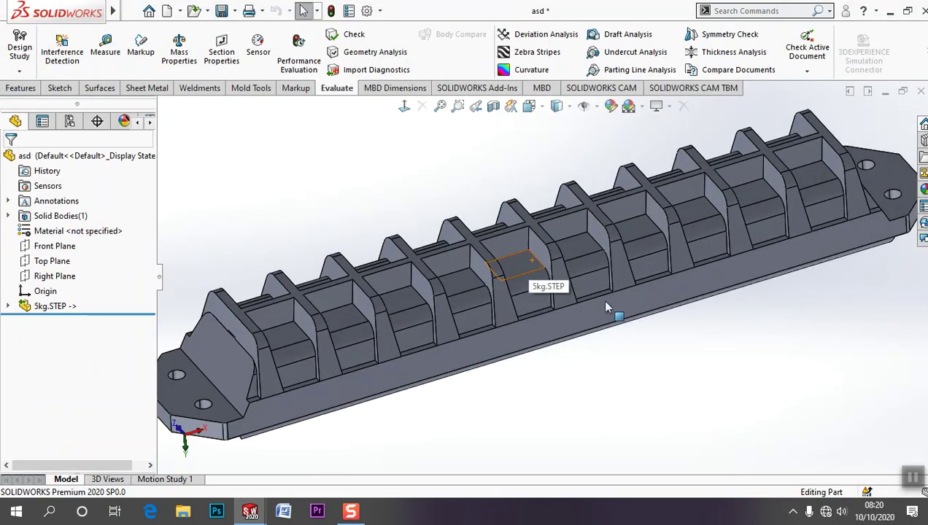
{"action": "key", "text": "ctrl+7"}
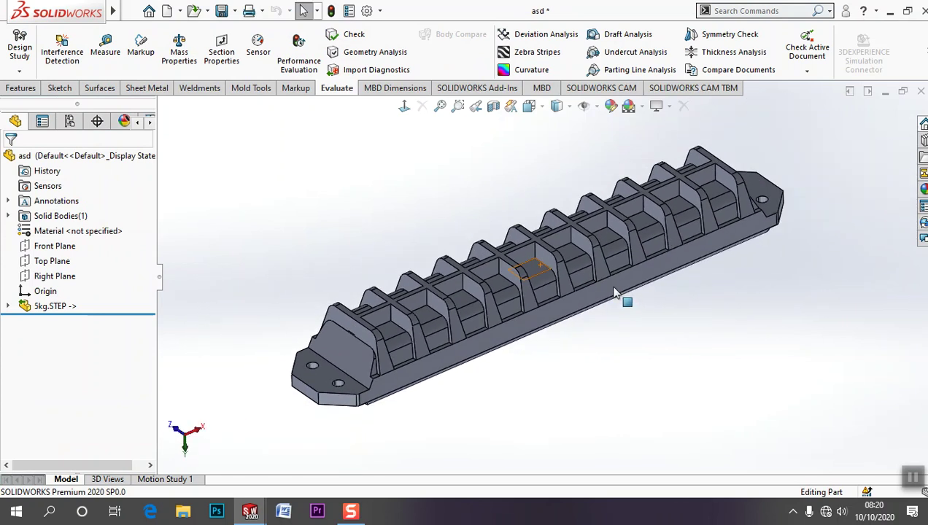
{"action": "middle_click_drag", "start_coordinate": [615, 293], "coordinate": [529, 243]}
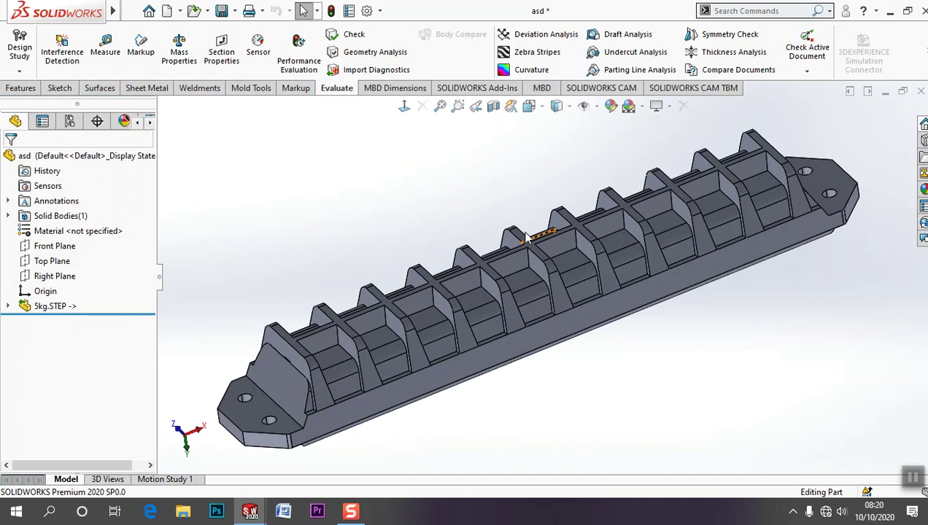
{"action": "middle_click_drag", "start_coordinate": [394, 159], "coordinate": [385, 160]}
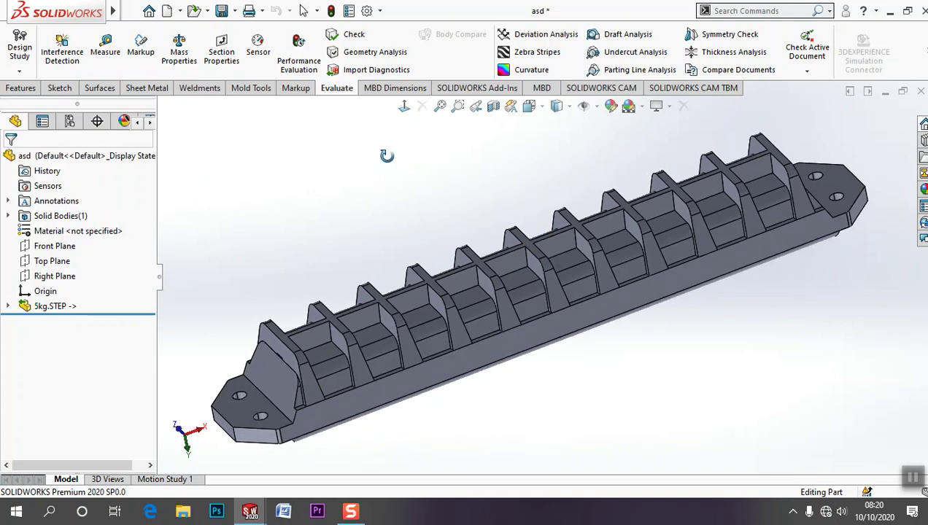